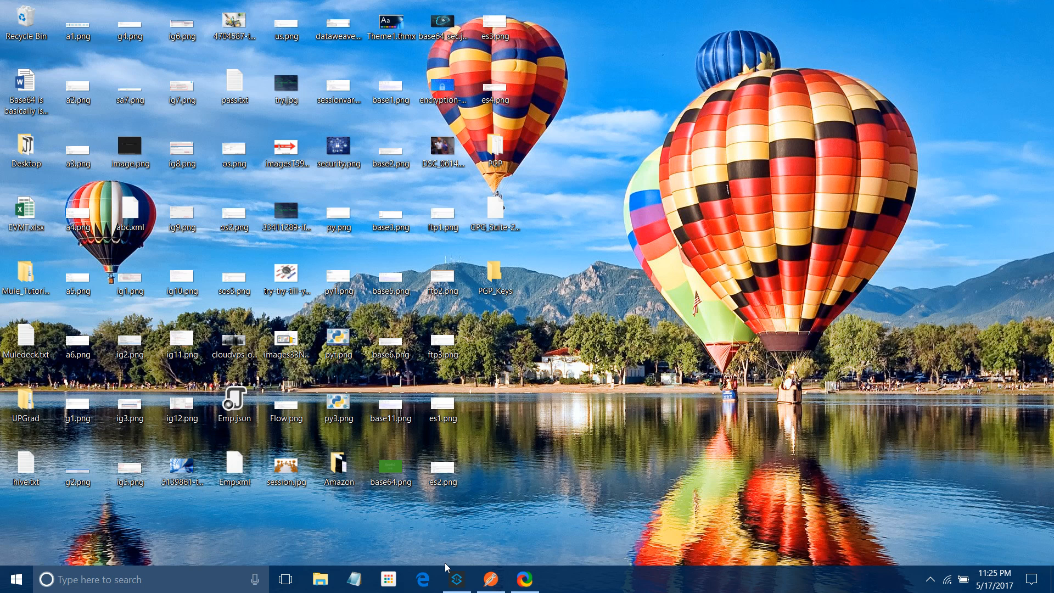
# Launch Kleopatra by searching 'kl' in the taskbar
pyautogui.click(150, 580)
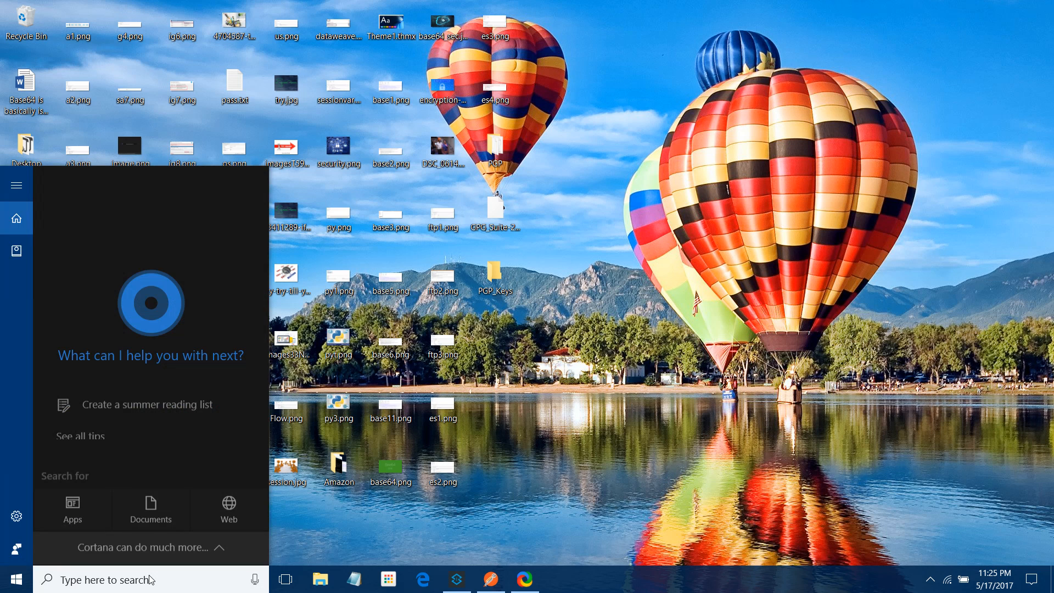
pyautogui.write('kl')
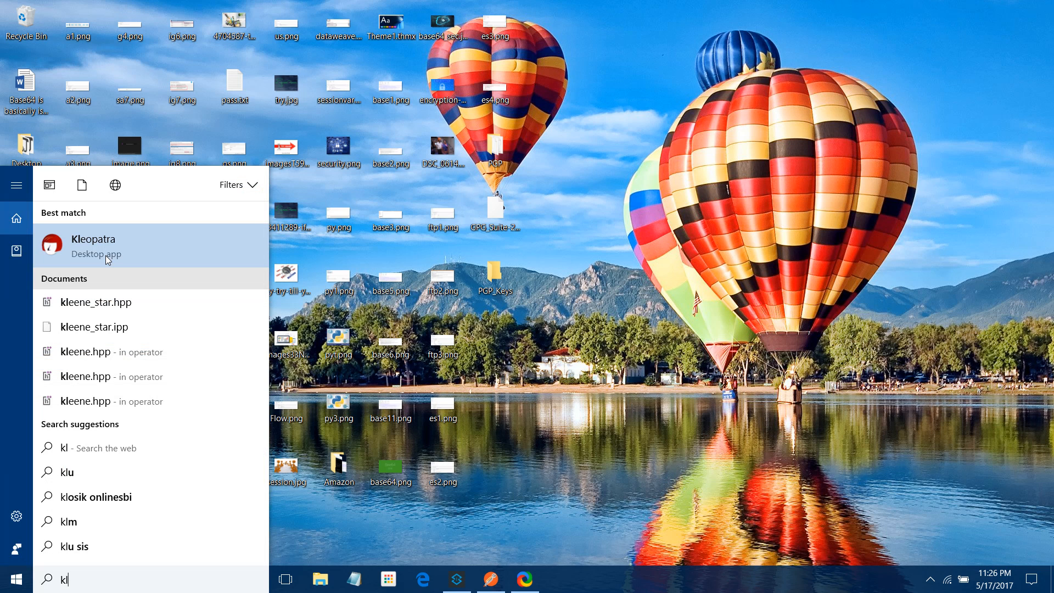
pyautogui.click(105, 255)
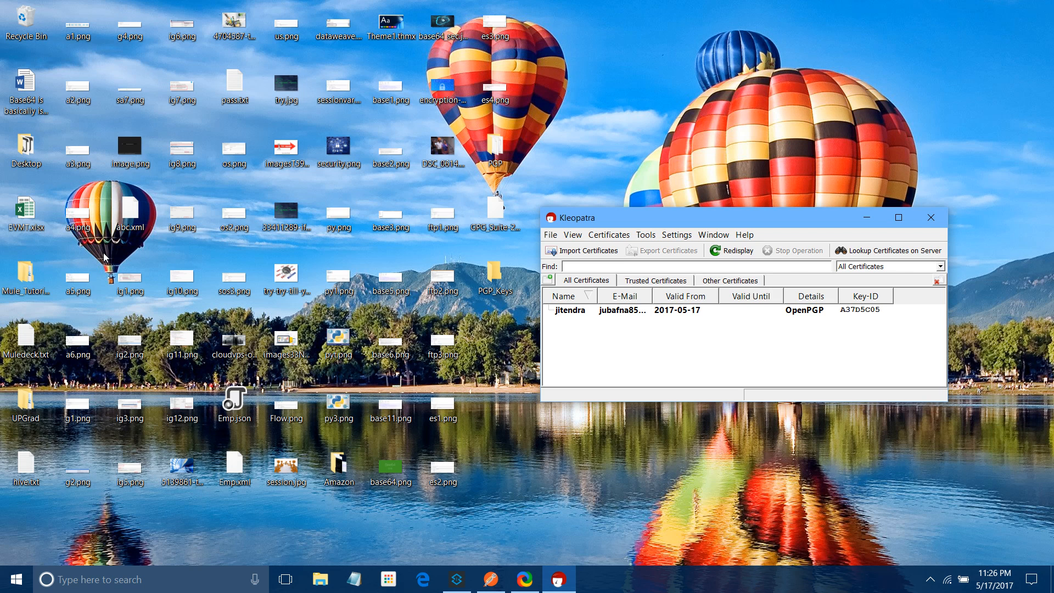
# Delete the existing OpenPGP certificate together with its secret key
pyautogui.click(575, 312)
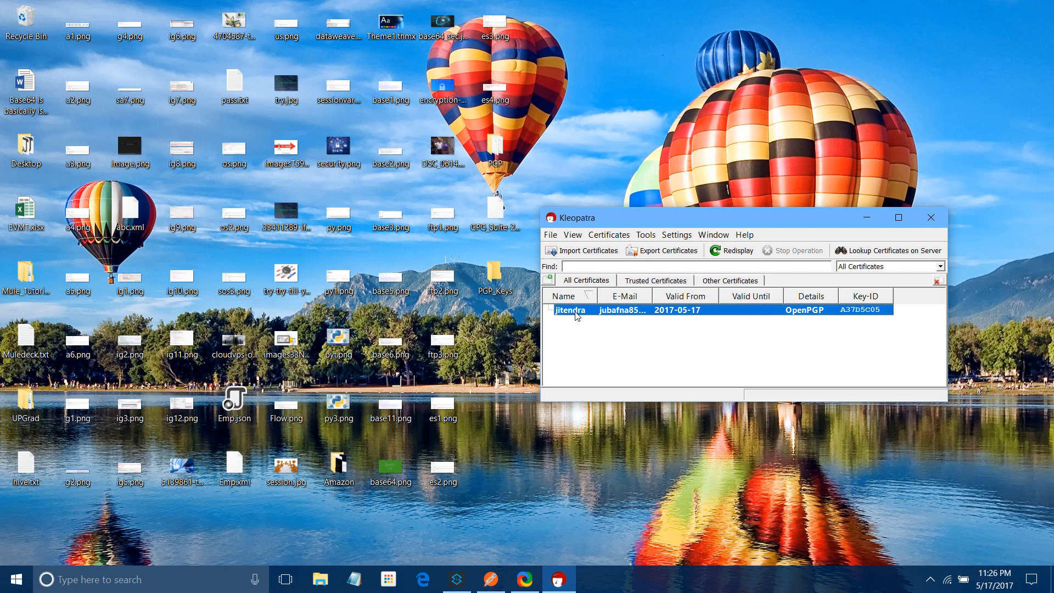
pyautogui.press('Delete')
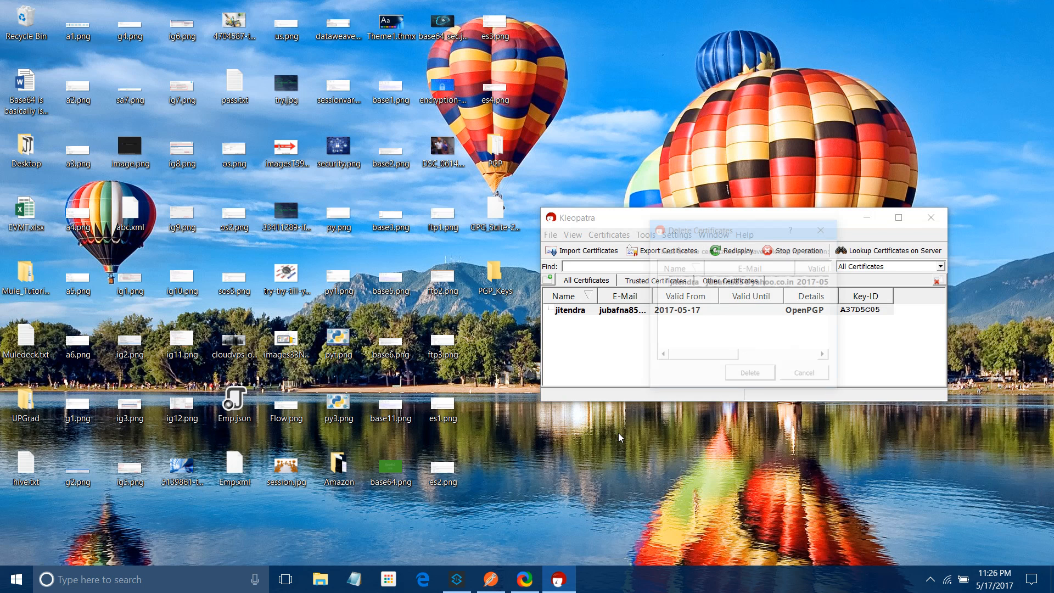
pyautogui.click(760, 377)
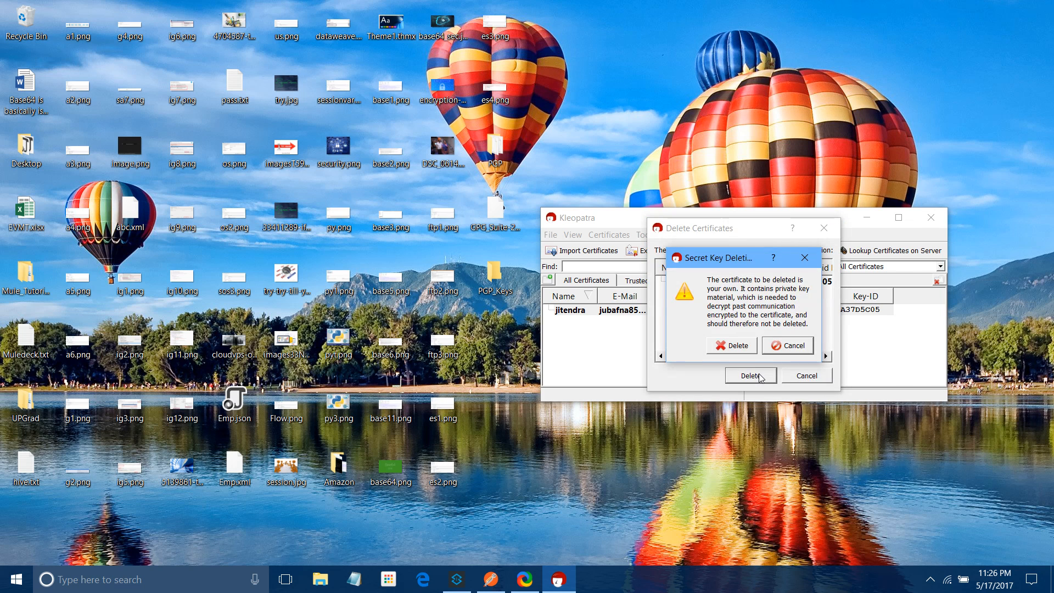
pyautogui.click(731, 345)
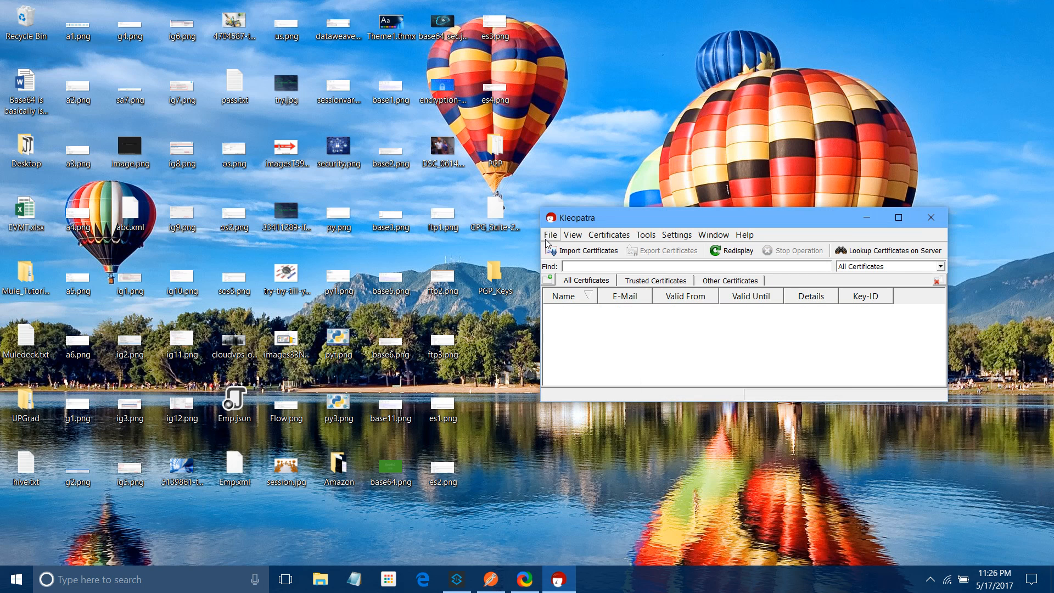
# Start a new personal OpenPGP key pair with the user's name and e-mail address
pyautogui.click(549, 235)
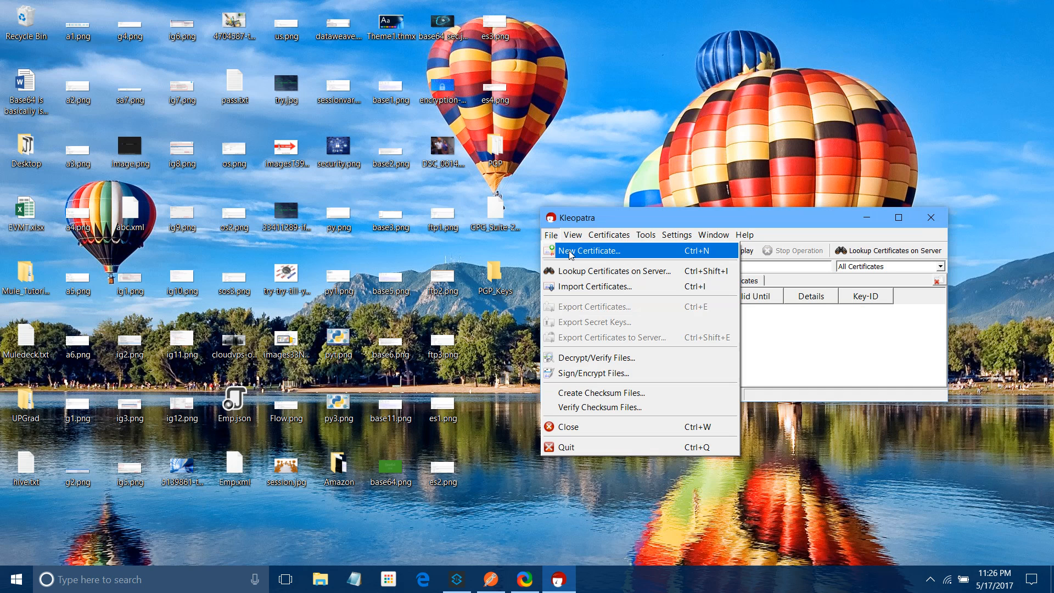
pyautogui.click(571, 252)
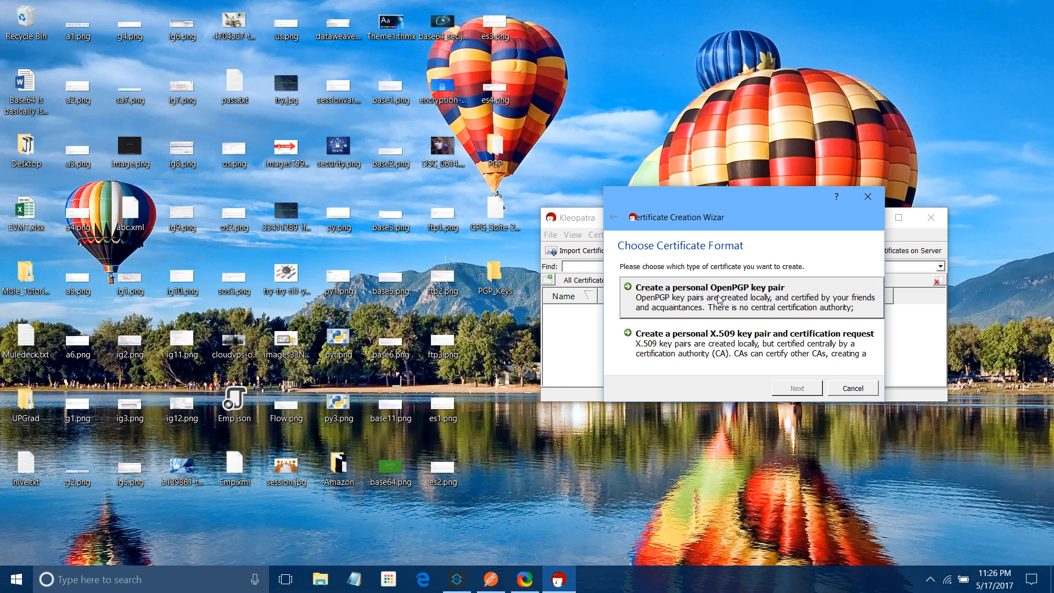
pyautogui.click(718, 299)
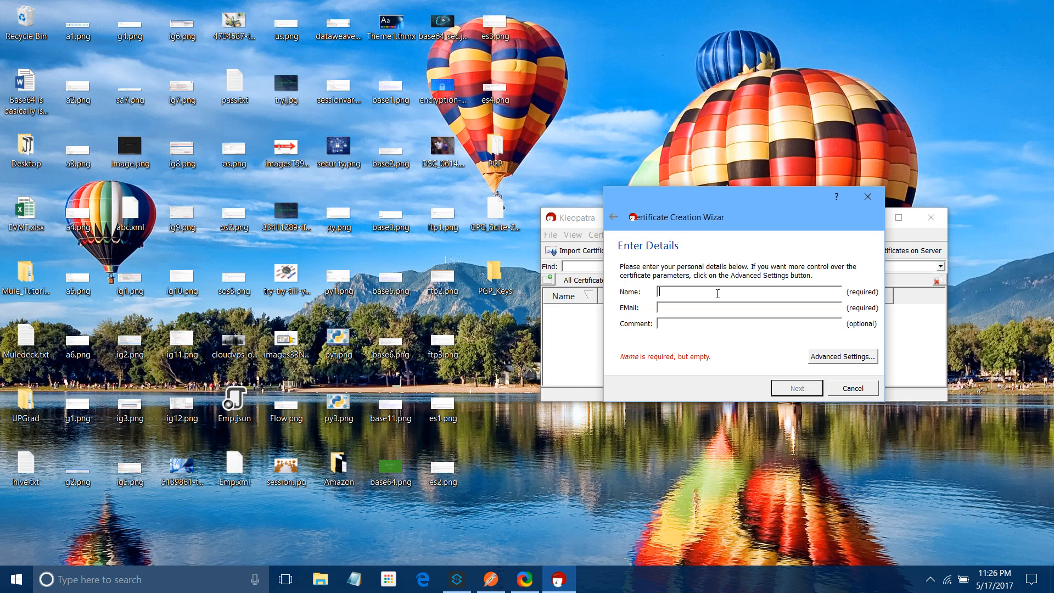
pyautogui.write('jitendra')
pyautogui.click(756, 308)
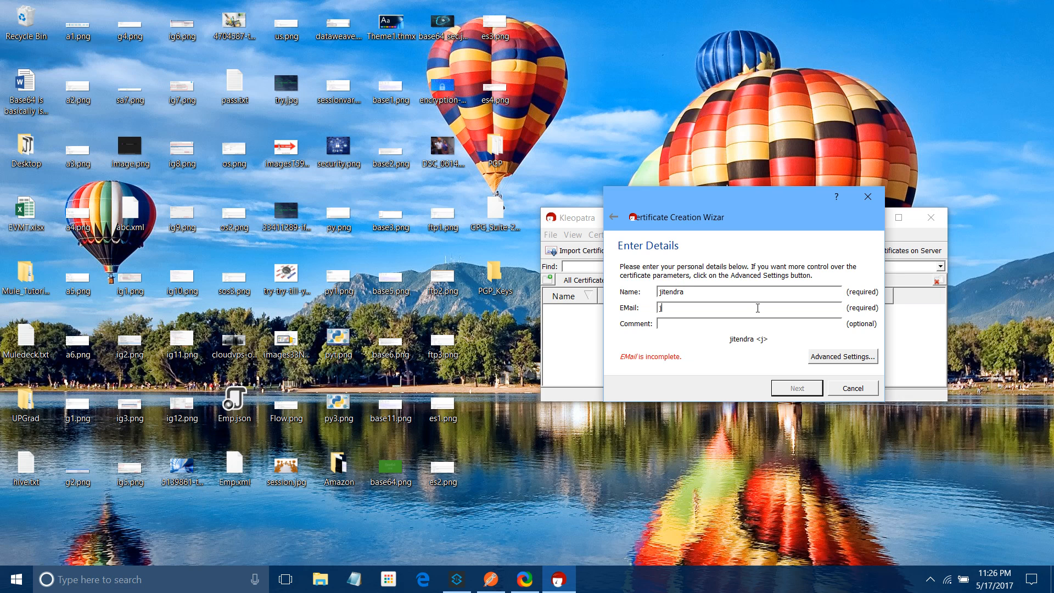
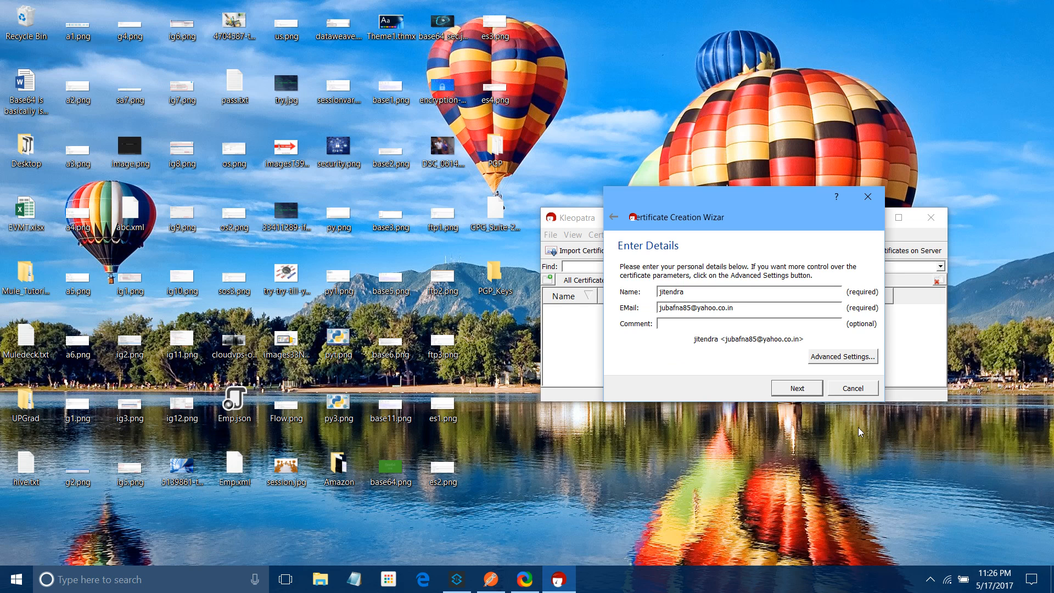
pyautogui.click(798, 390)
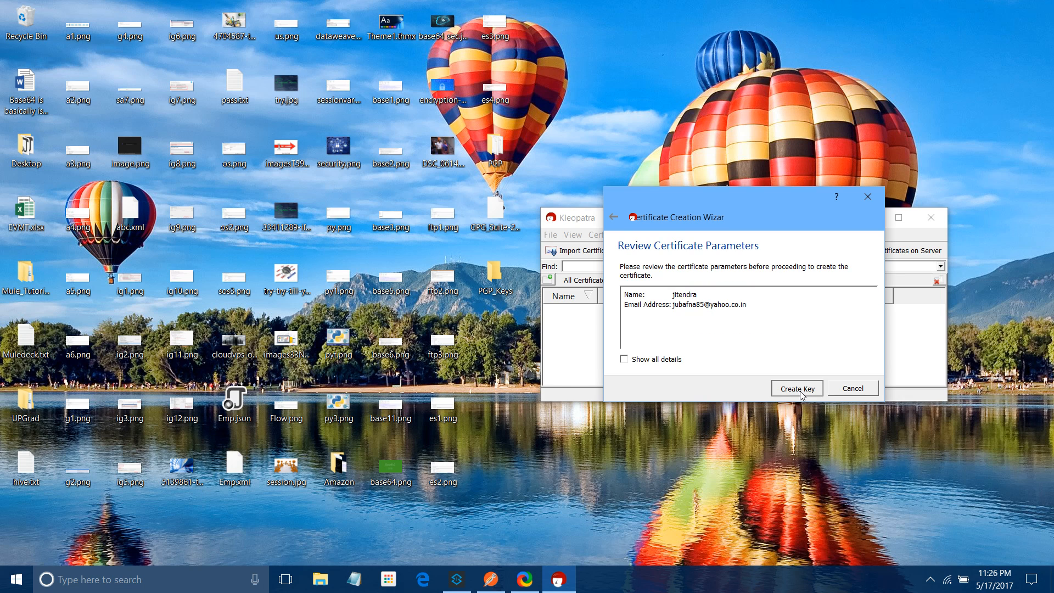
# Create the key pair, entering and confirming a passphrase
pyautogui.click(797, 388)
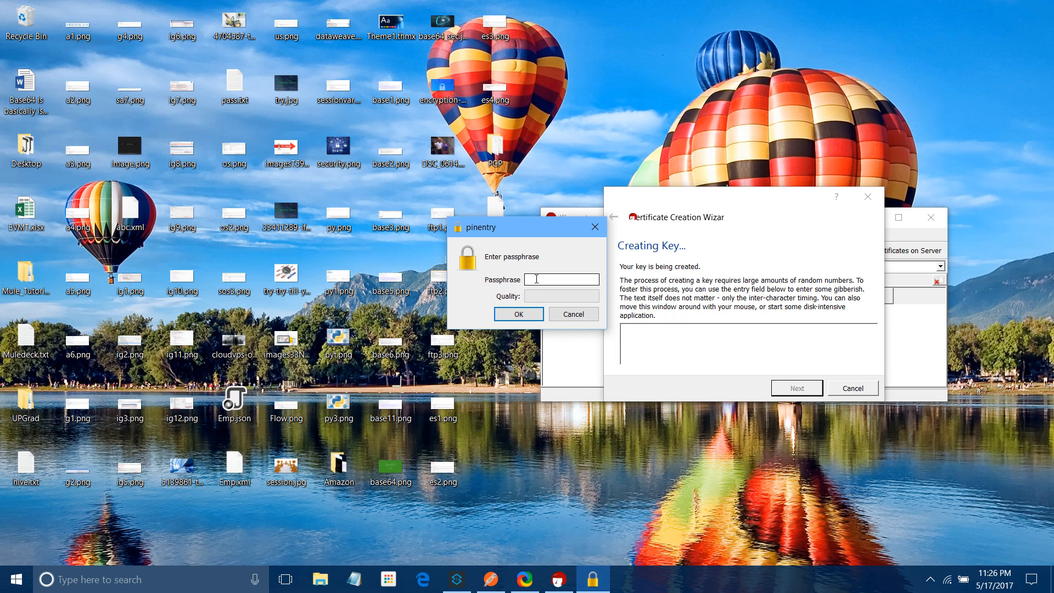
pyautogui.write('passwor')
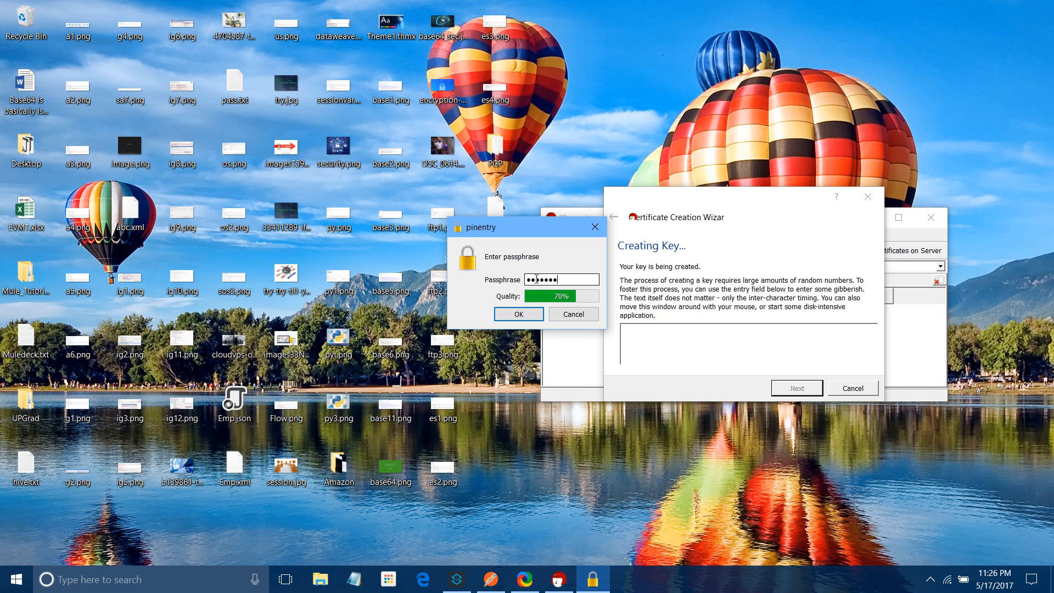
pyautogui.click(534, 316)
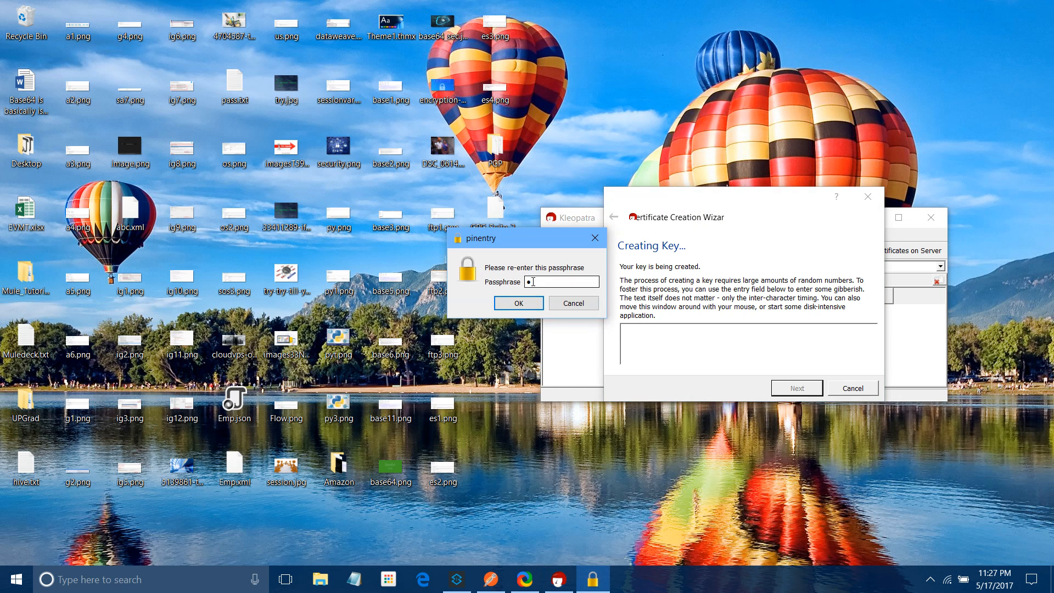
pyautogui.write('asswo')
pyautogui.press('Return')
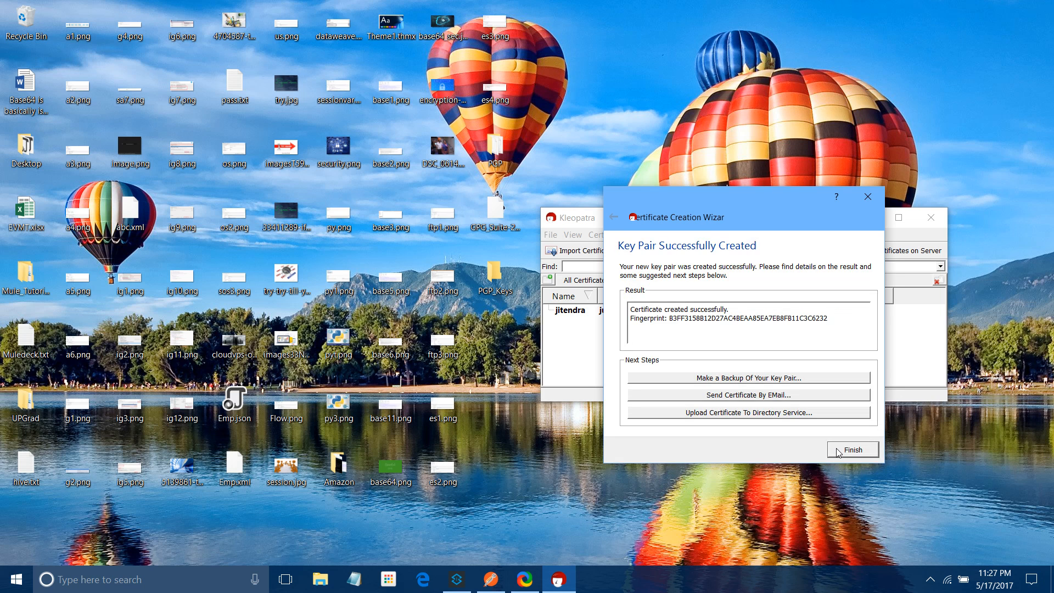
# Export the new public certificate as an .asc file into Desktop\PGP_Keys
pyautogui.click(838, 451)
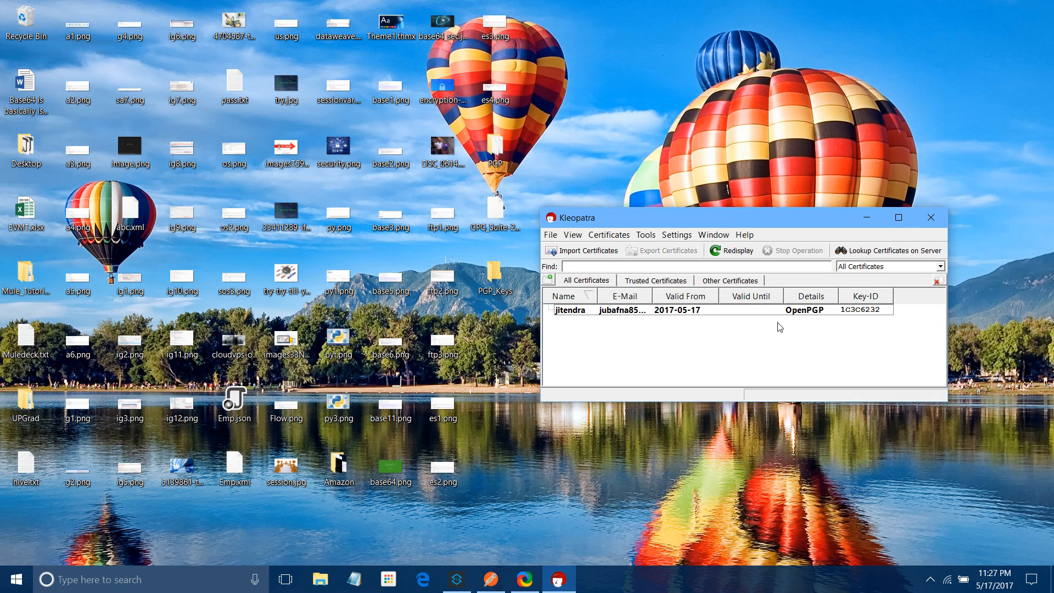
pyautogui.rightClick(557, 312)
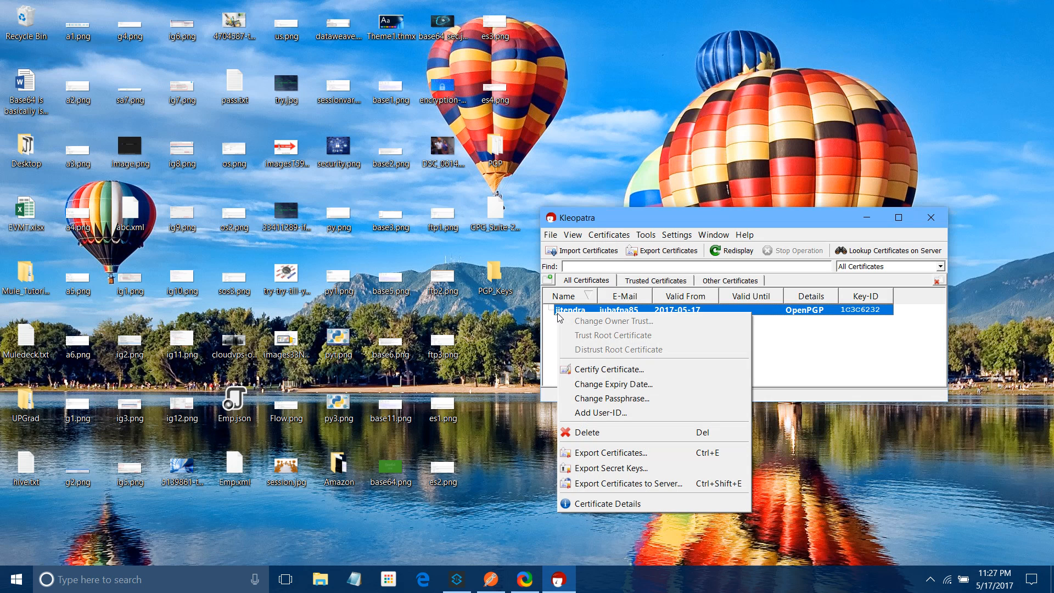
pyautogui.click(622, 458)
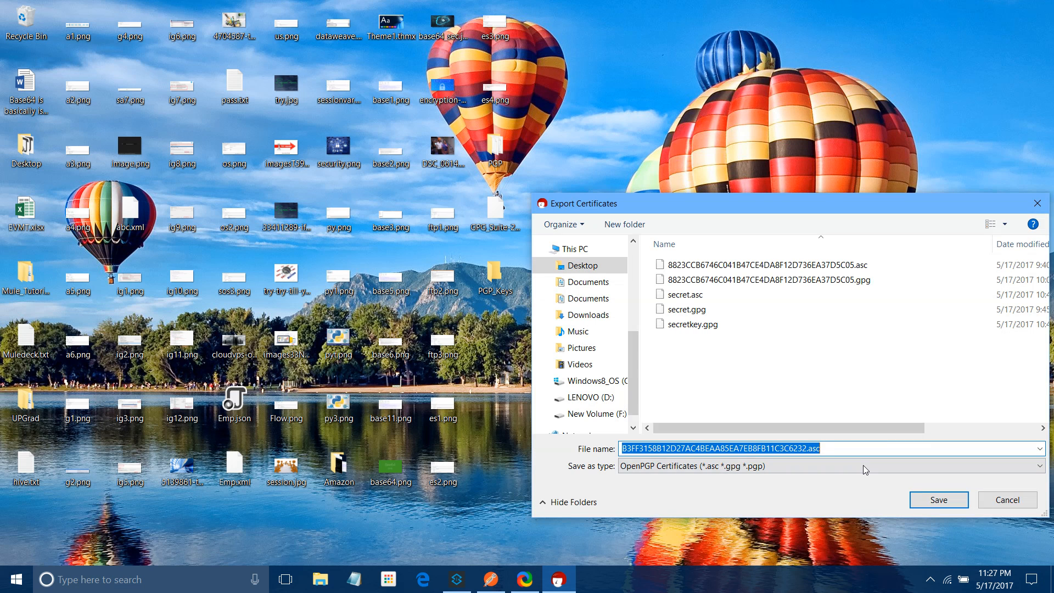
pyautogui.click(863, 446)
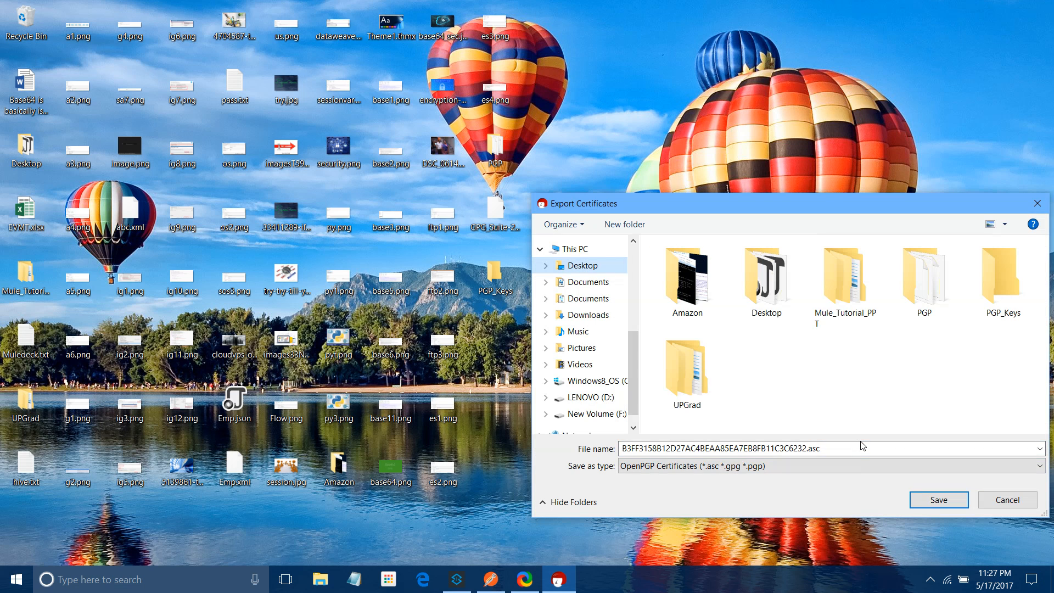
pyautogui.doubleClick(1003, 281)
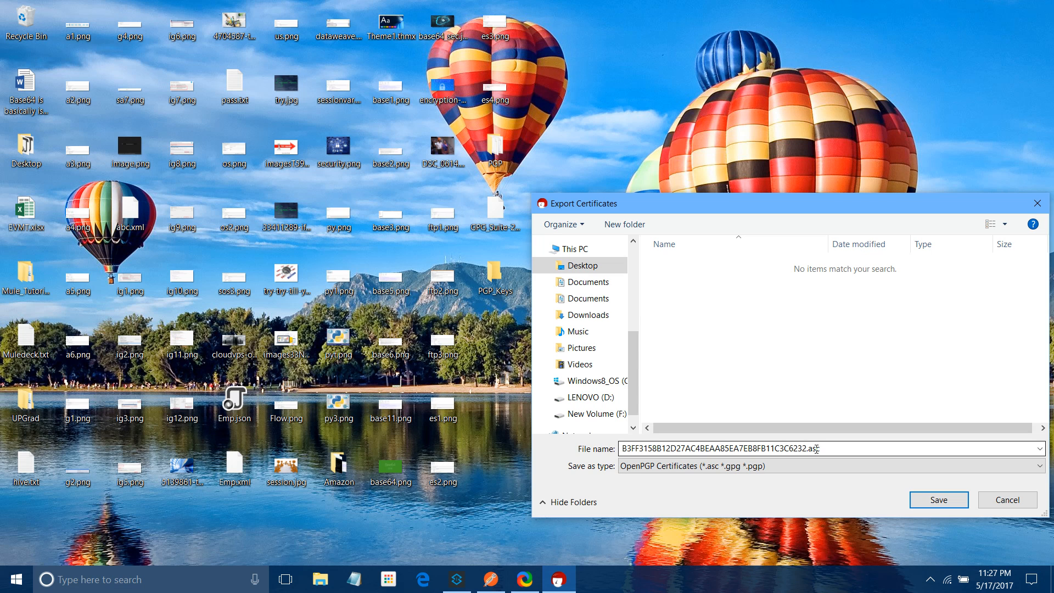
pyautogui.click(938, 500)
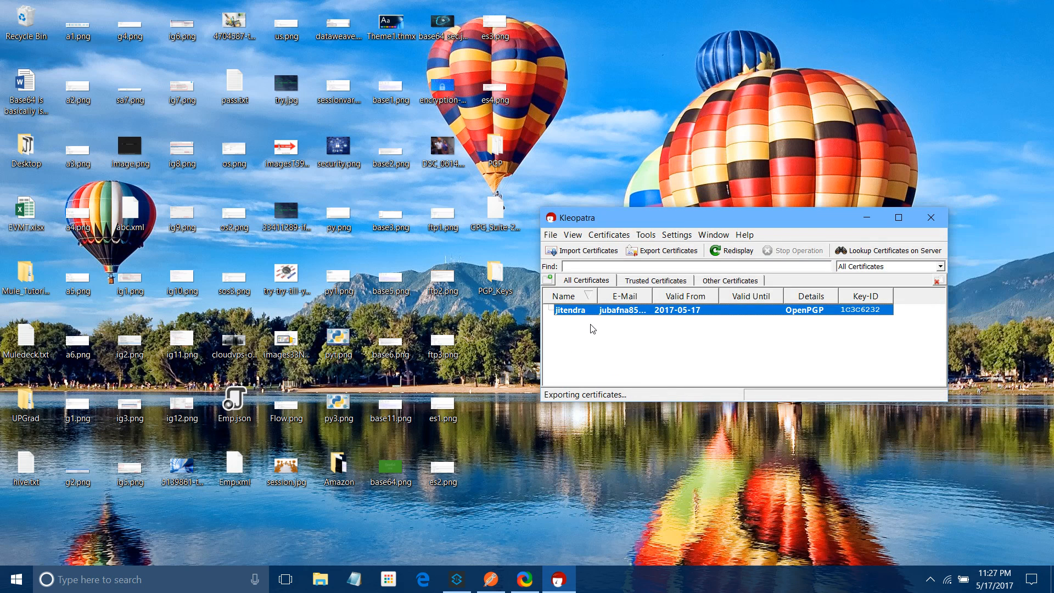
# Start exporting the certificate's secret key
pyautogui.rightClick(574, 309)
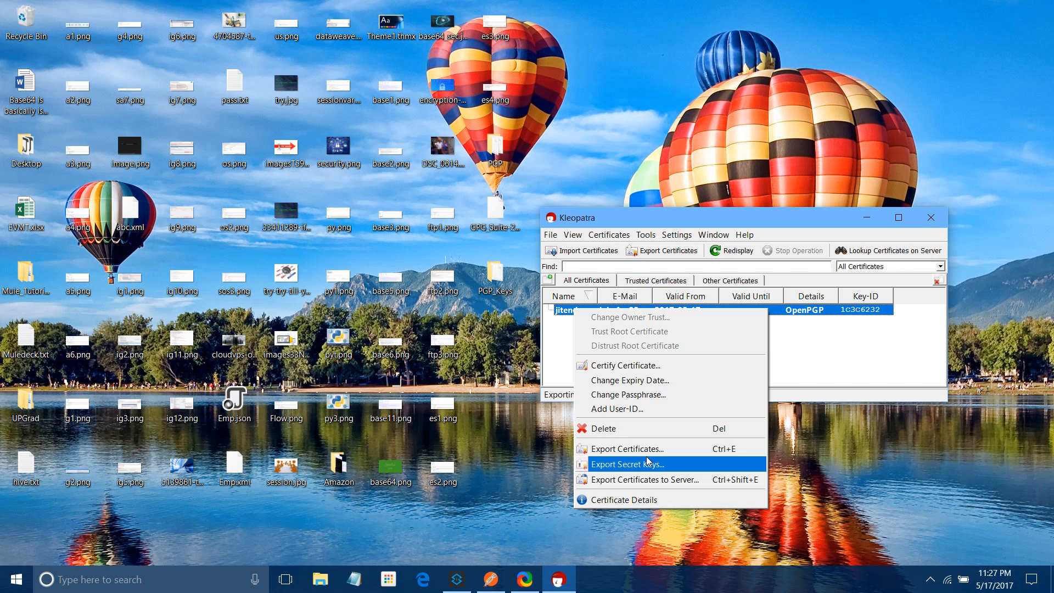
pyautogui.click(648, 462)
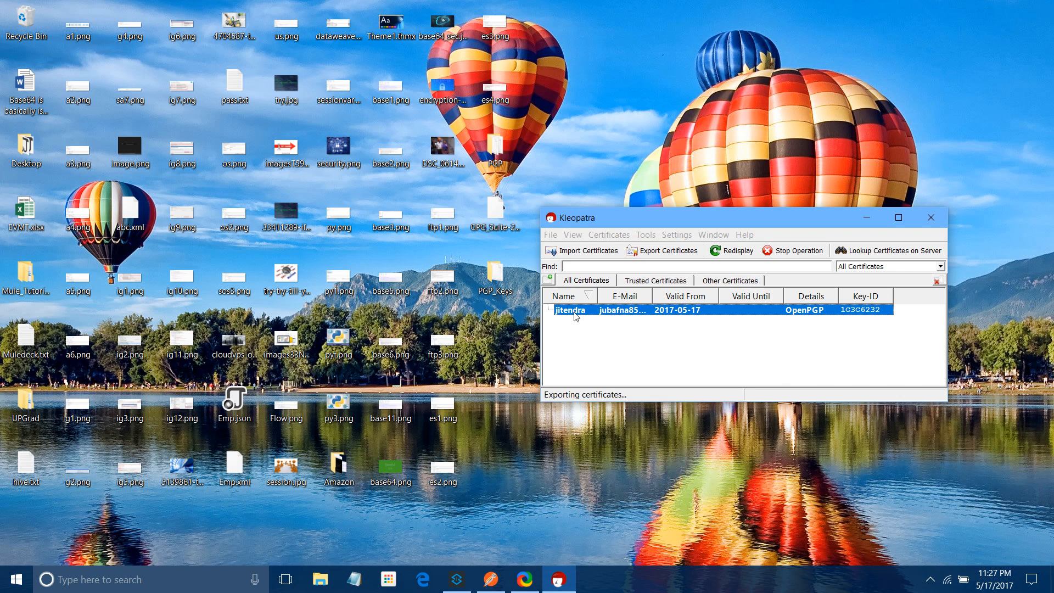
pyautogui.click(646, 188)
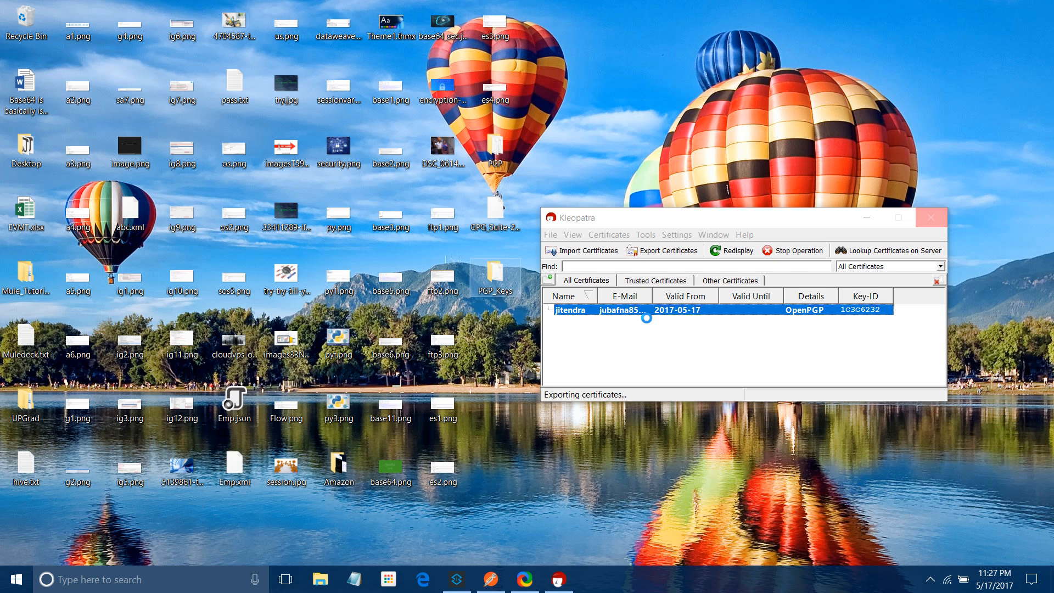
# Open PGP_Keys, view the exported .asc key in Notepad, close it, and move the folder aside
pyautogui.doubleClick(490, 286)
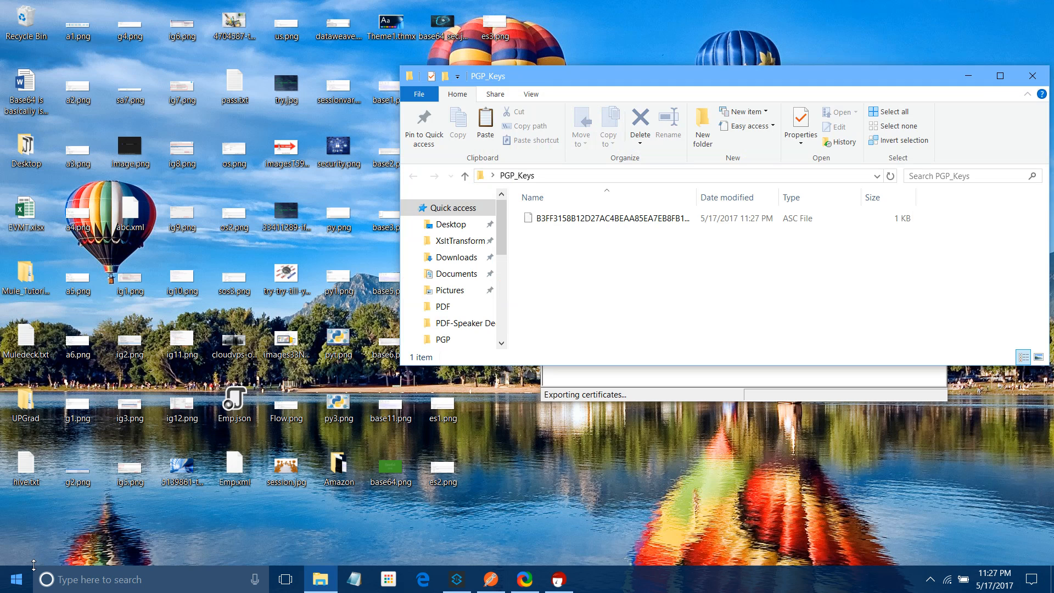
pyautogui.click(16, 579)
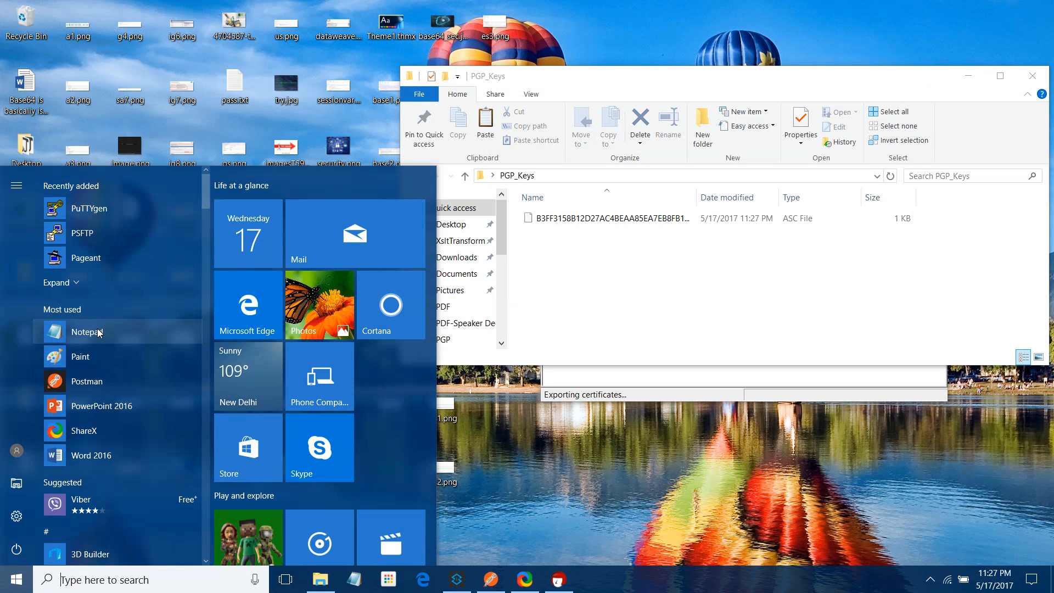
pyautogui.click(87, 331)
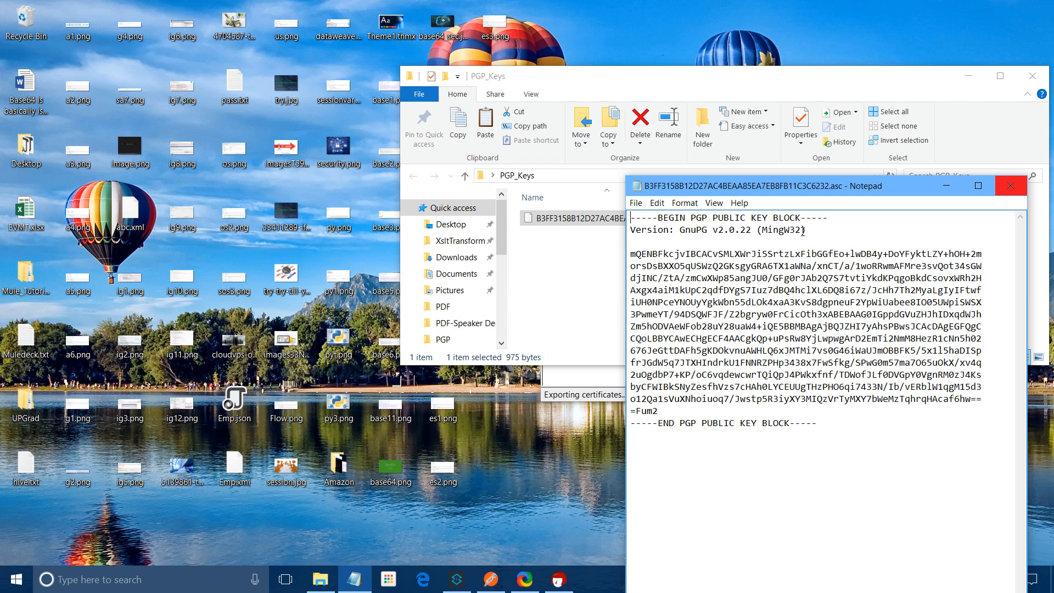
pyautogui.hotkey('alt', 'F4')
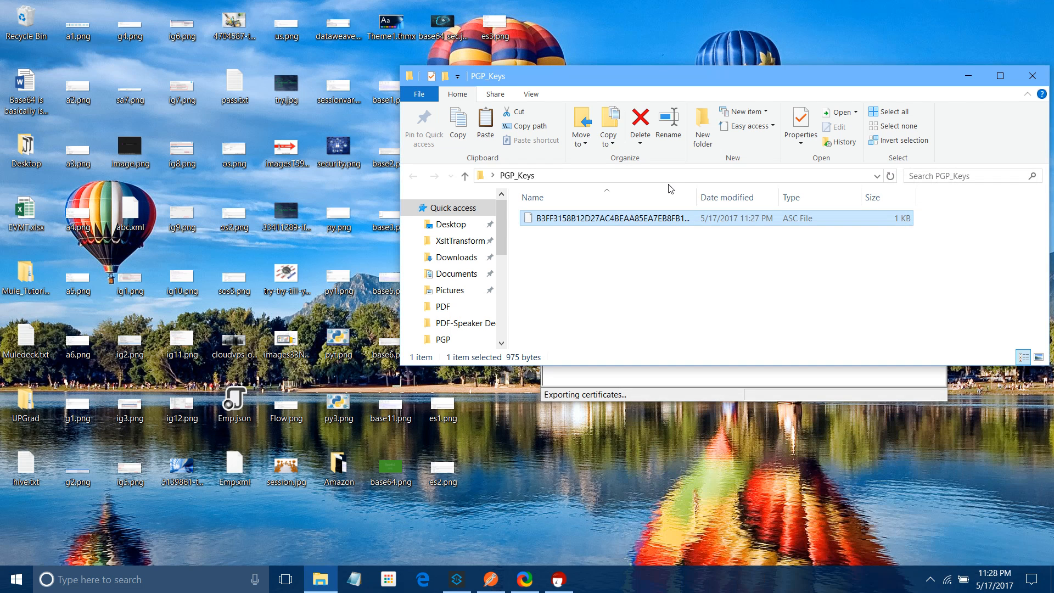
pyautogui.moveTo(683, 76); pyautogui.dragTo(629, 410)
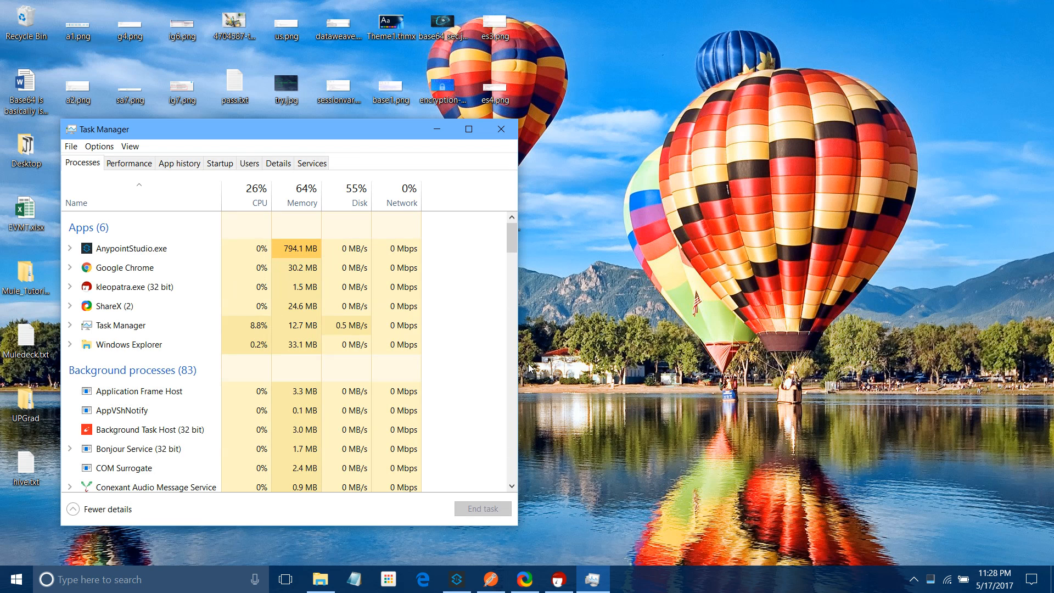
# Select the kleopatra.exe process in Task Manager and relaunch Kleopatra from search
pyautogui.click(159, 287)
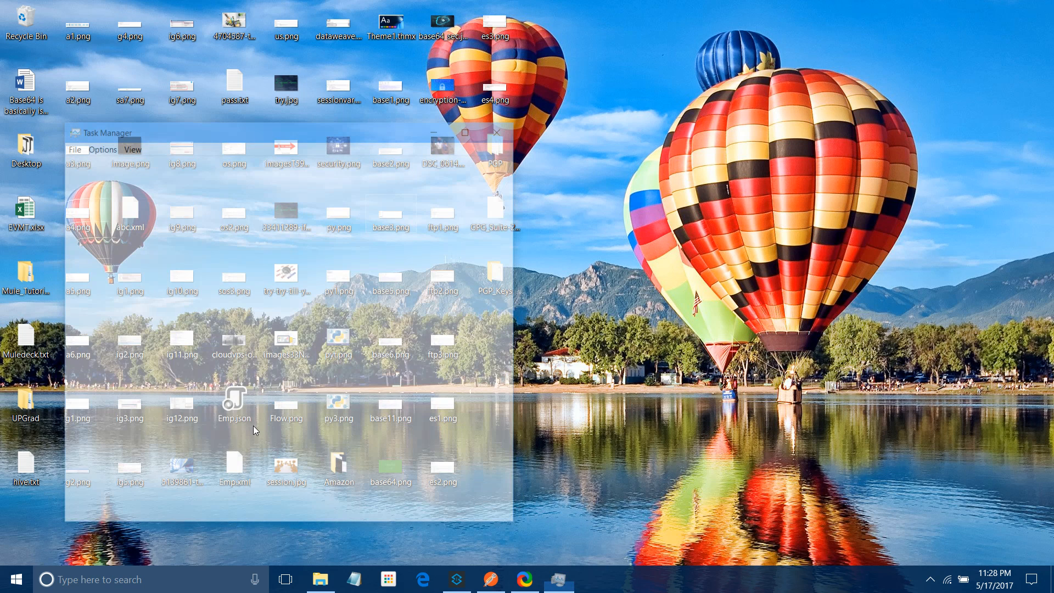
pyautogui.click(87, 587)
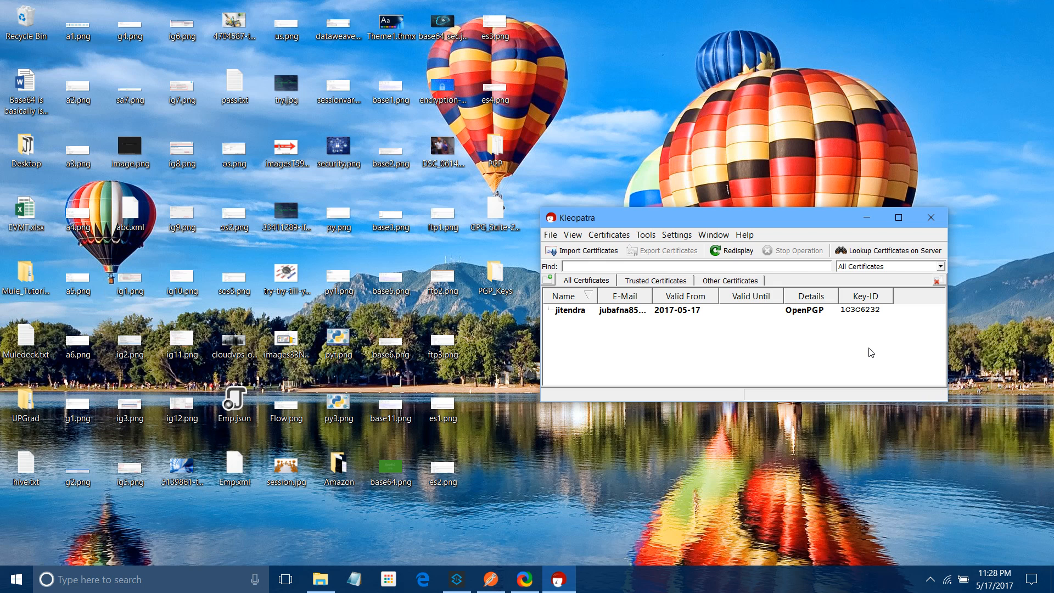
# Export the public certificate to Desktop\PGP_Keys with a .gpg extension instead of .asc, then open the folder
pyautogui.click(566, 317)
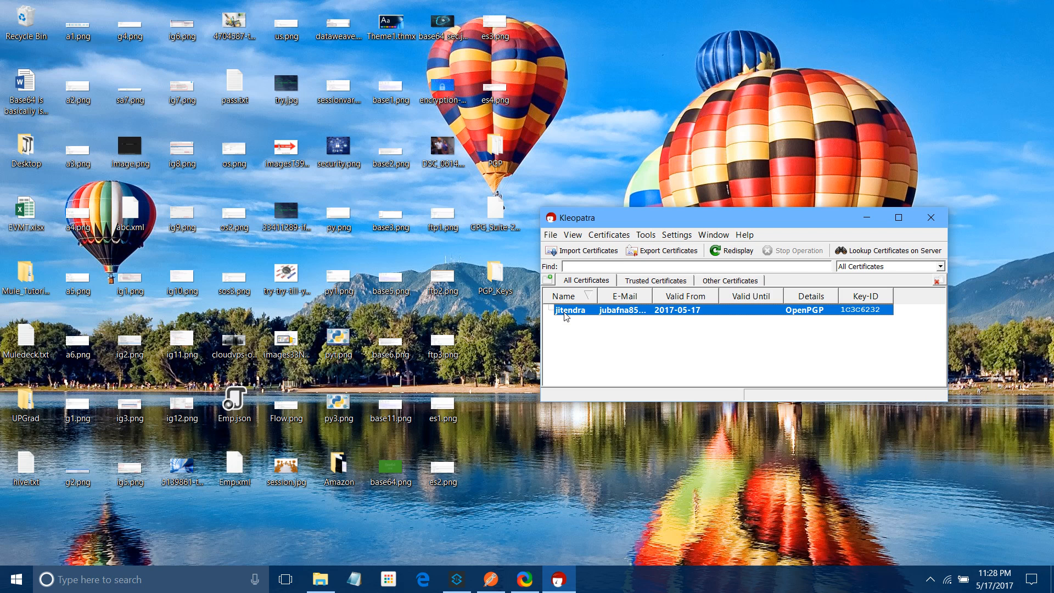
pyautogui.rightClick(565, 315)
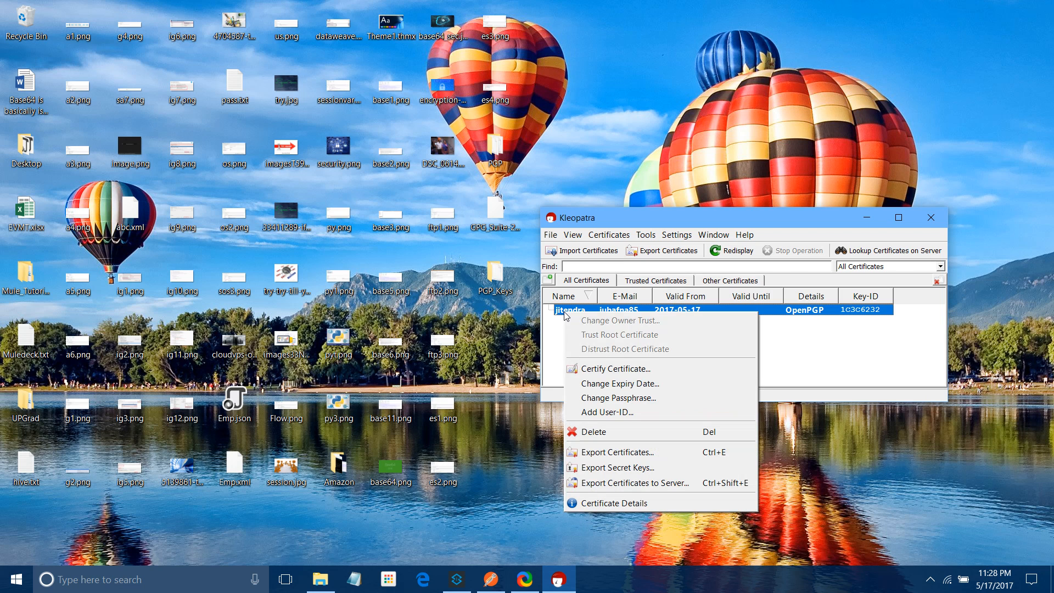
pyautogui.click(627, 427)
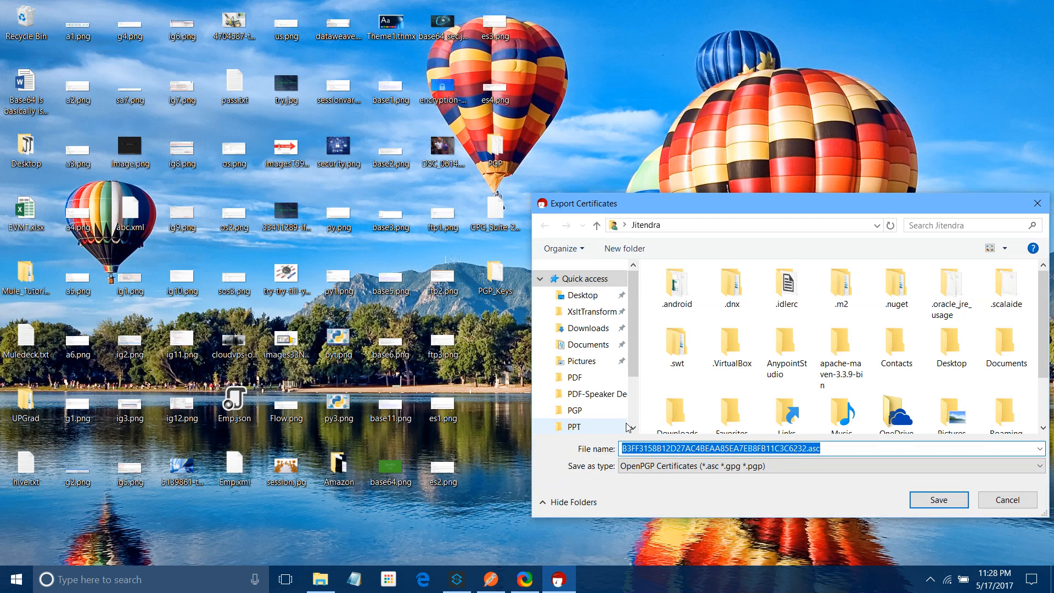
pyautogui.click(591, 299)
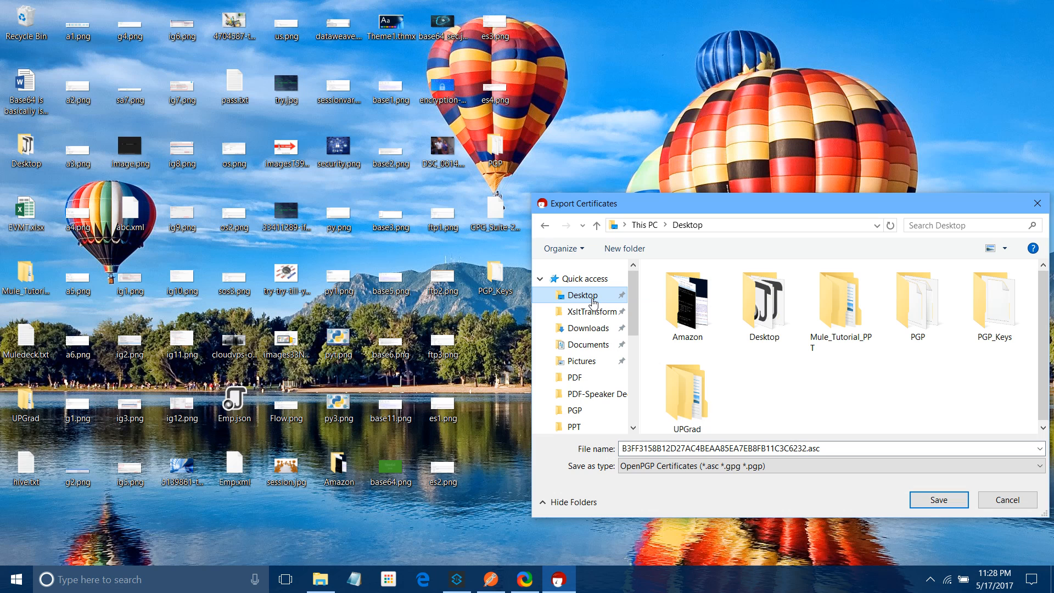
pyautogui.doubleClick(994, 307)
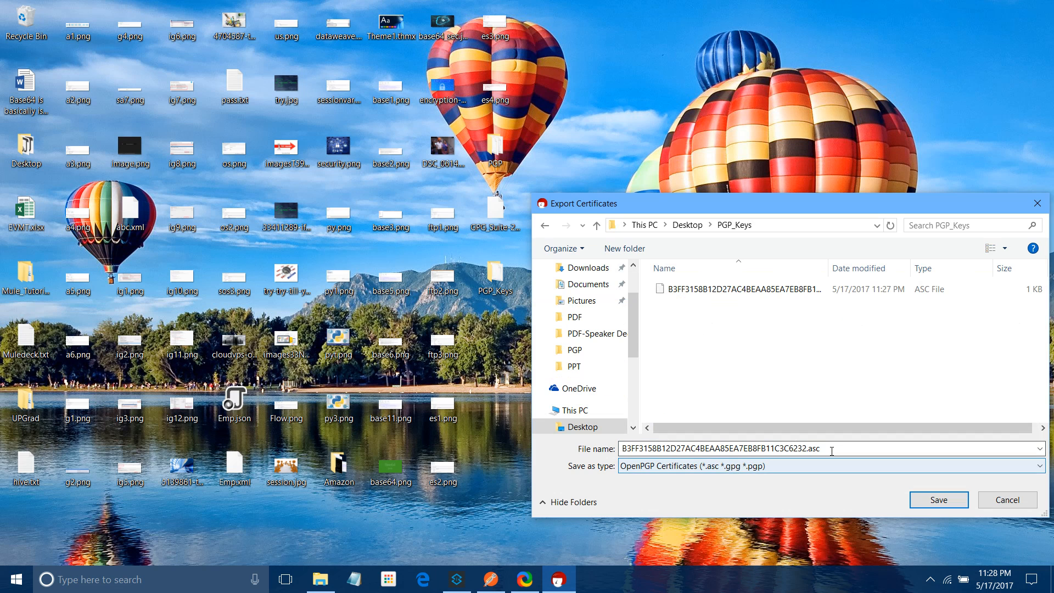
pyautogui.press('BackSpace')
pyautogui.press('BackSpace')
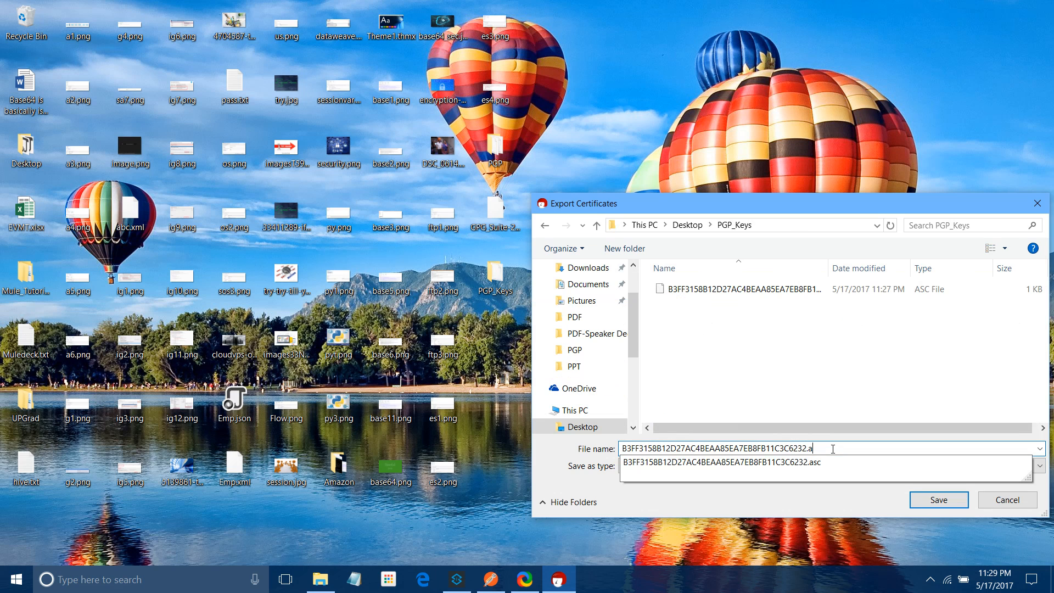
pyautogui.press('BackSpace')
pyautogui.write('gpg')
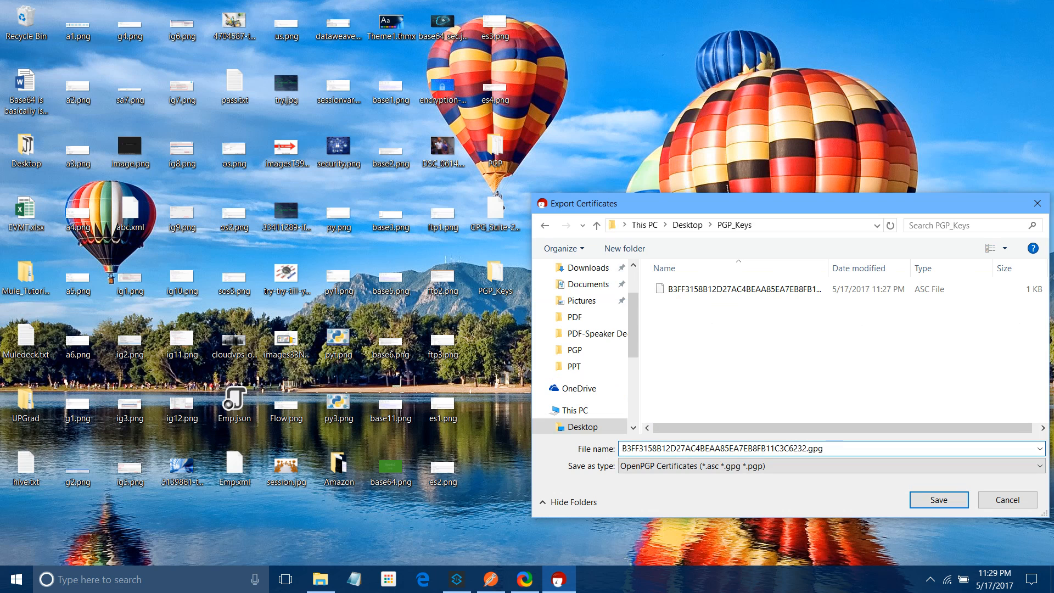
pyautogui.press('Return')
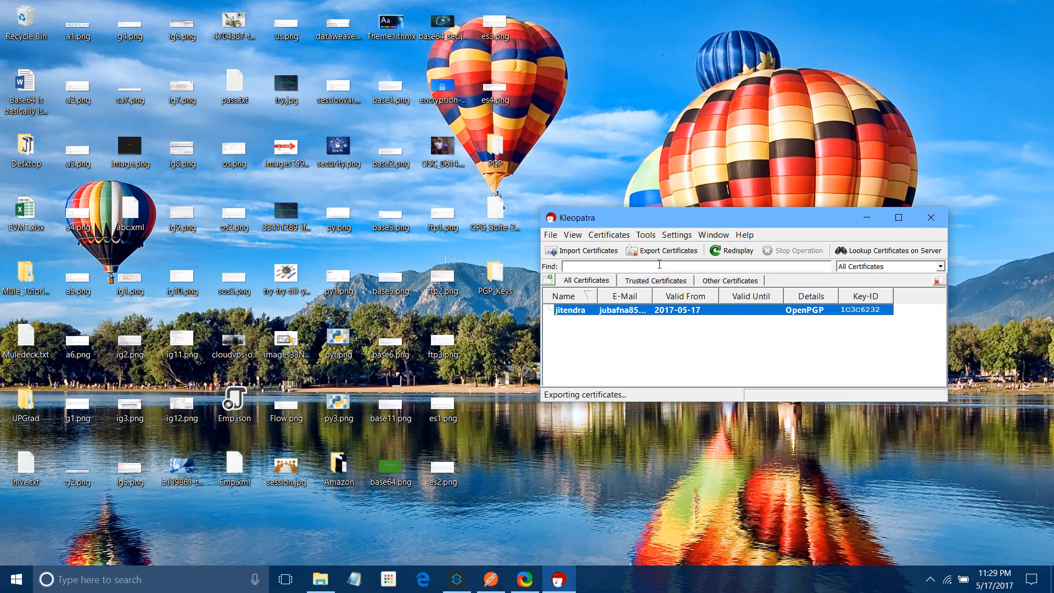
pyautogui.doubleClick(510, 282)
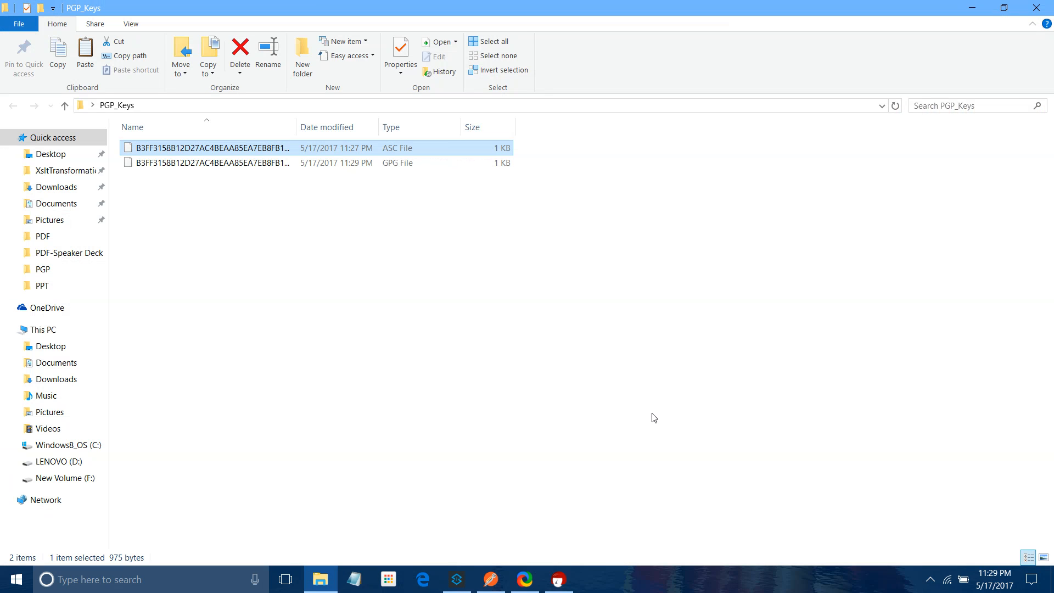
# Widen the Name column, view the .gpg certificate's binary content in Notepad, then close it and the folder
pyautogui.moveTo(297, 127); pyautogui.dragTo(563, 127)
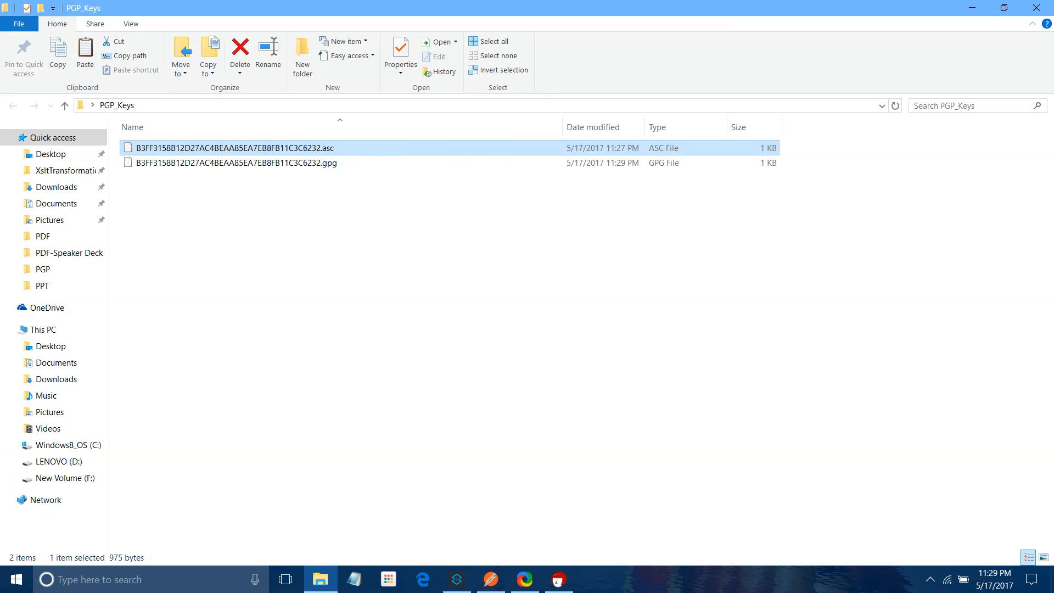
pyautogui.doubleClick(264, 168)
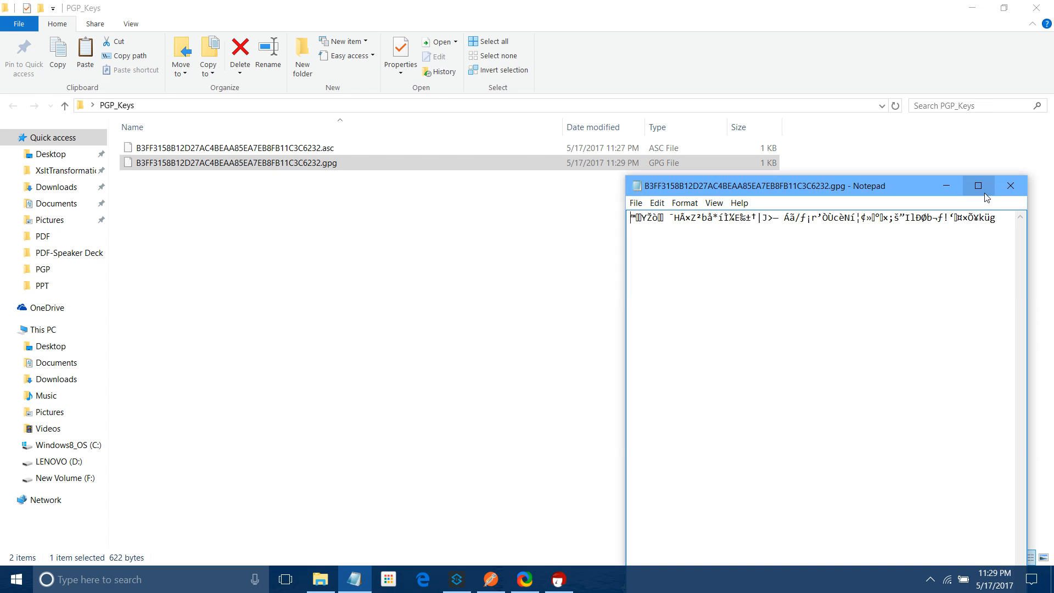
pyautogui.click(1010, 186)
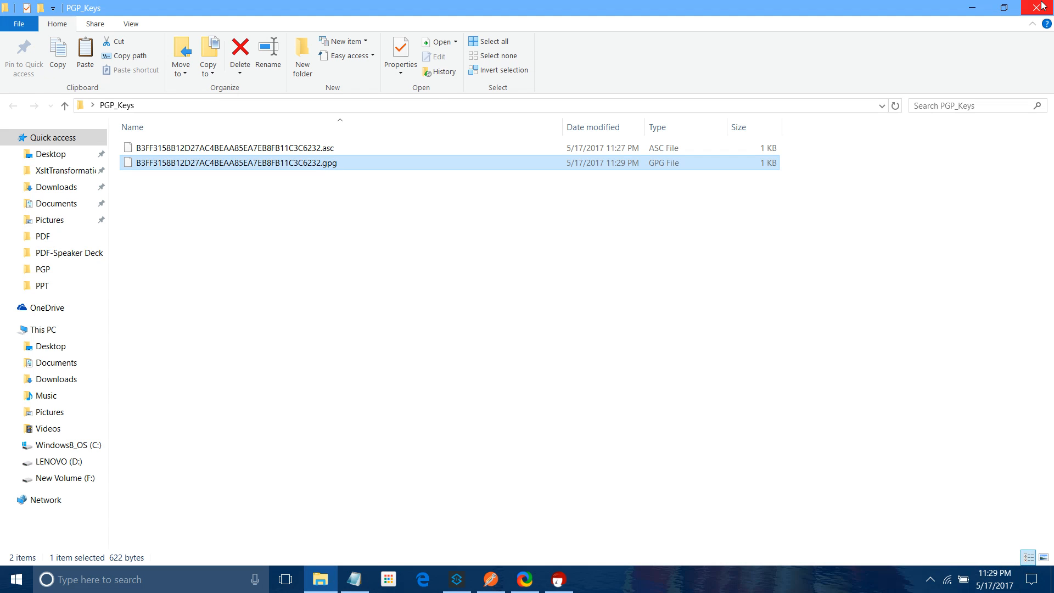
pyautogui.click(1041, 7)
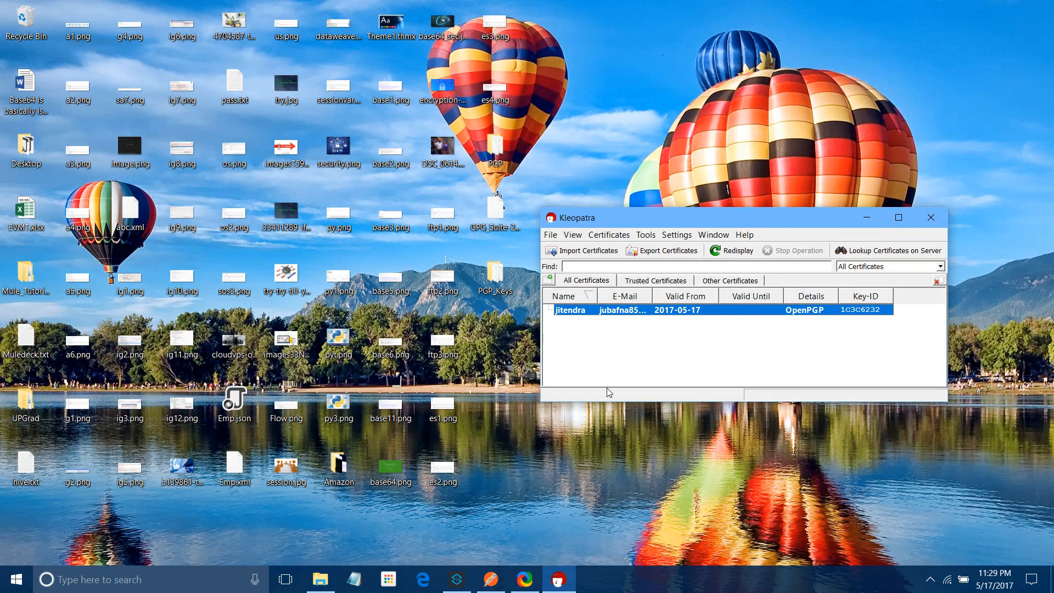
# Export the secret key, saving it as secret.gpg in the PGP_Keys folder
pyautogui.rightClick(583, 314)
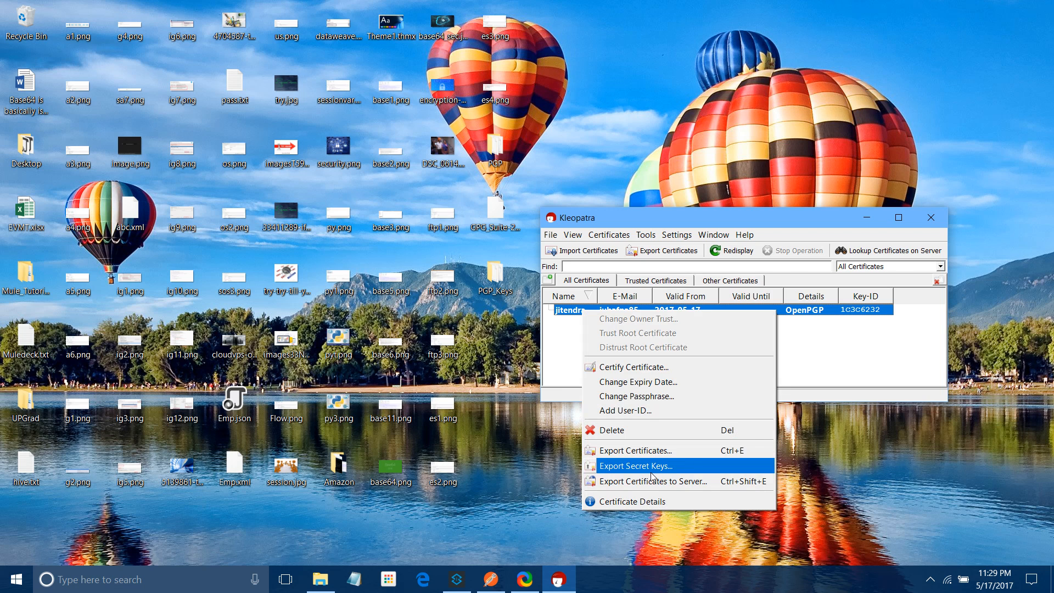
pyautogui.click(637, 465)
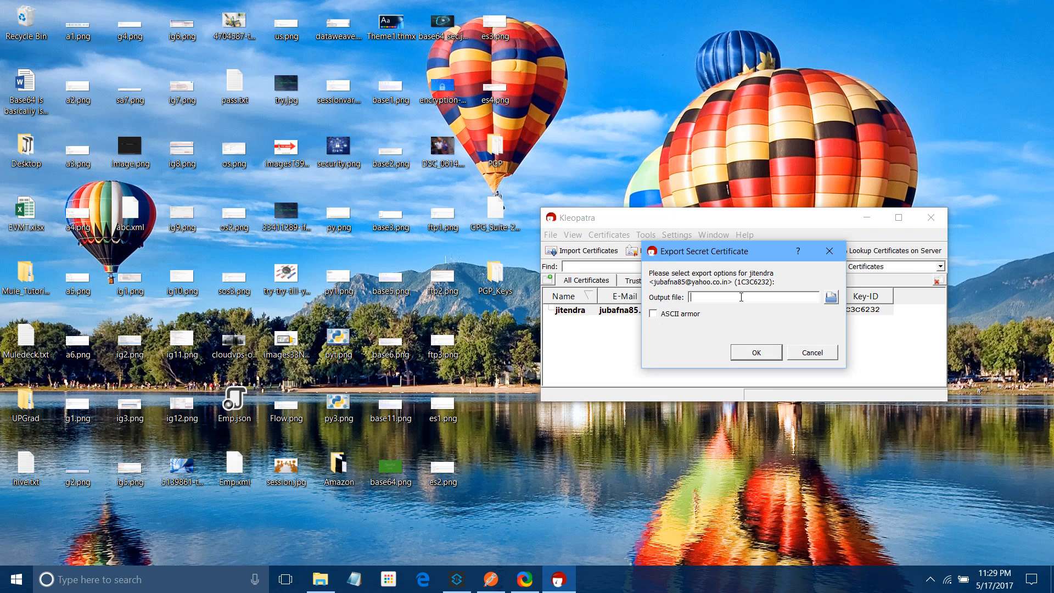
pyautogui.write('secret')
pyautogui.click(834, 297)
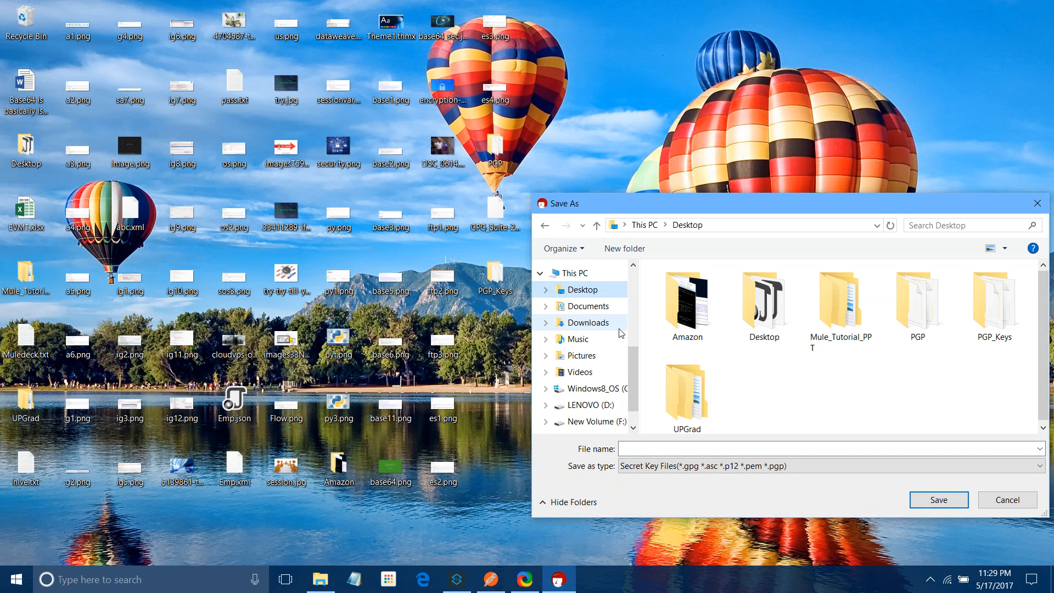
pyautogui.doubleClick(994, 303)
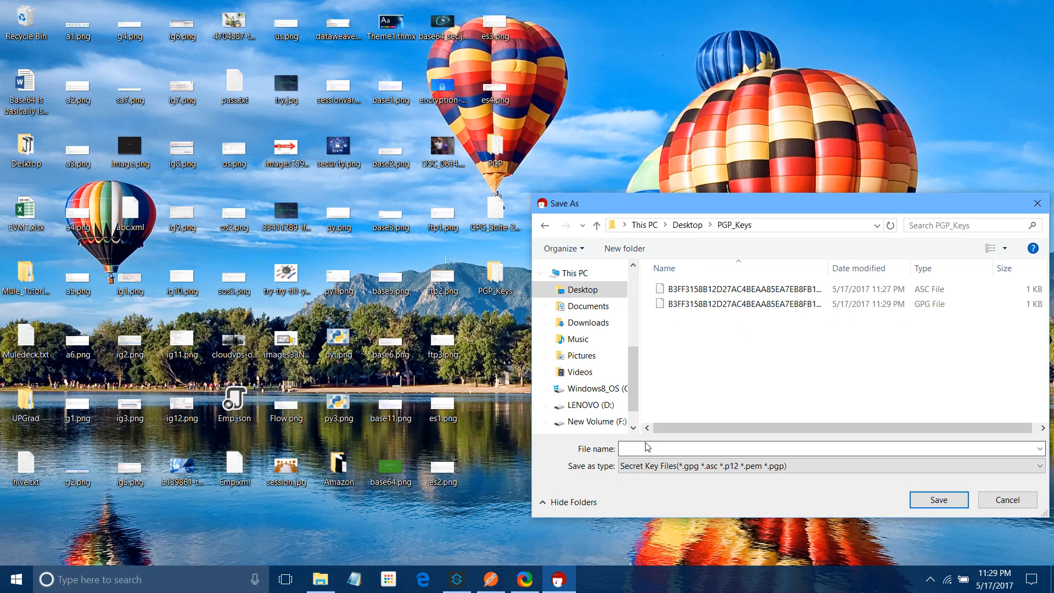
pyautogui.click(647, 447)
pyautogui.write('secret.gpg')
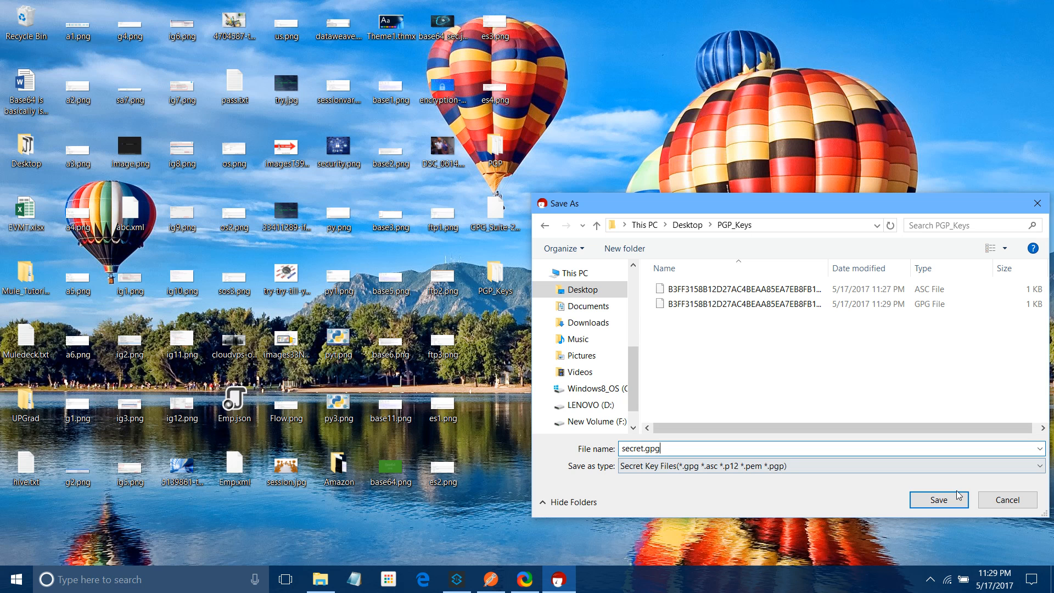
pyautogui.click(957, 497)
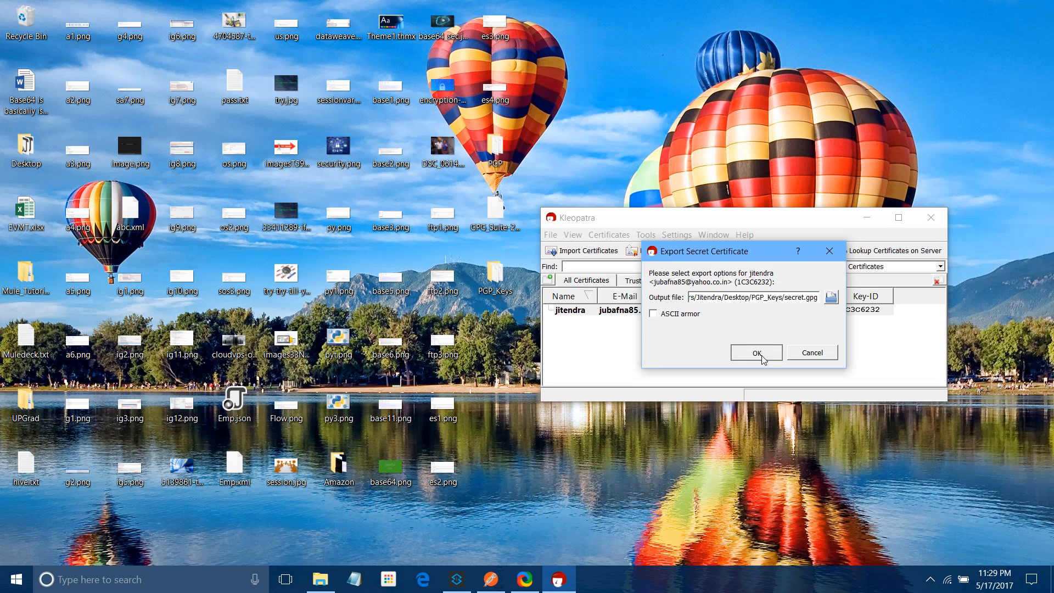
# Confirm the secret key export, dismiss the success message, and open secret.gpg to inspect it
pyautogui.click(756, 353)
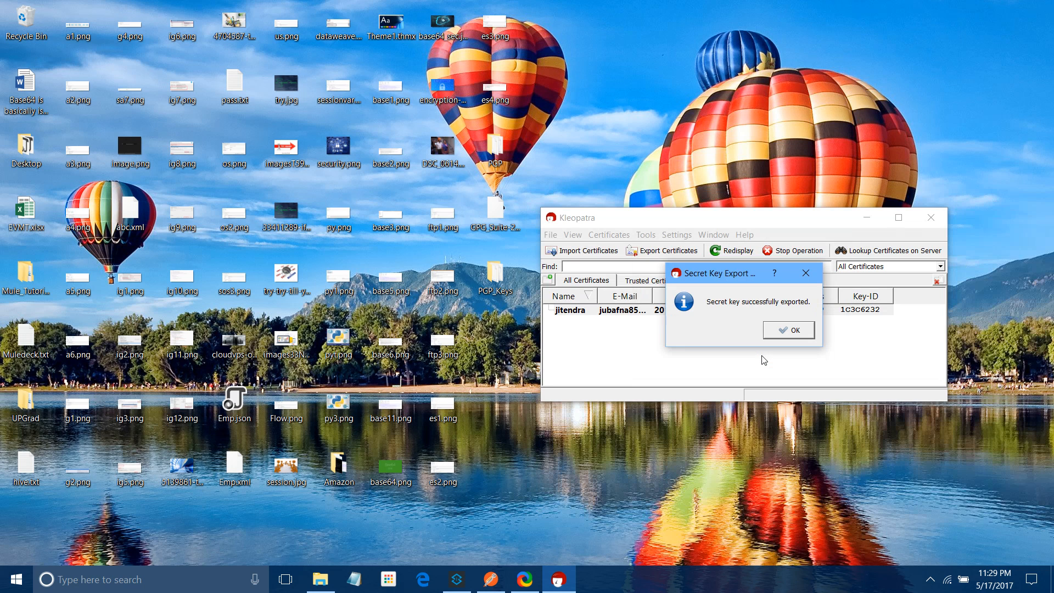
pyautogui.click(777, 336)
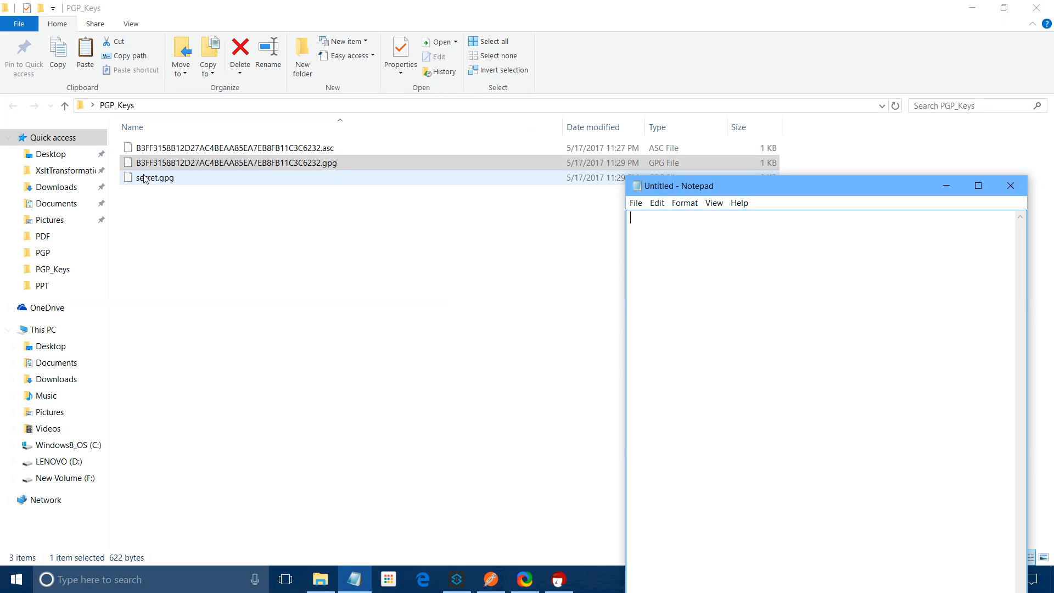
pyautogui.moveTo(145, 178); pyautogui.dragTo(1021, 191)
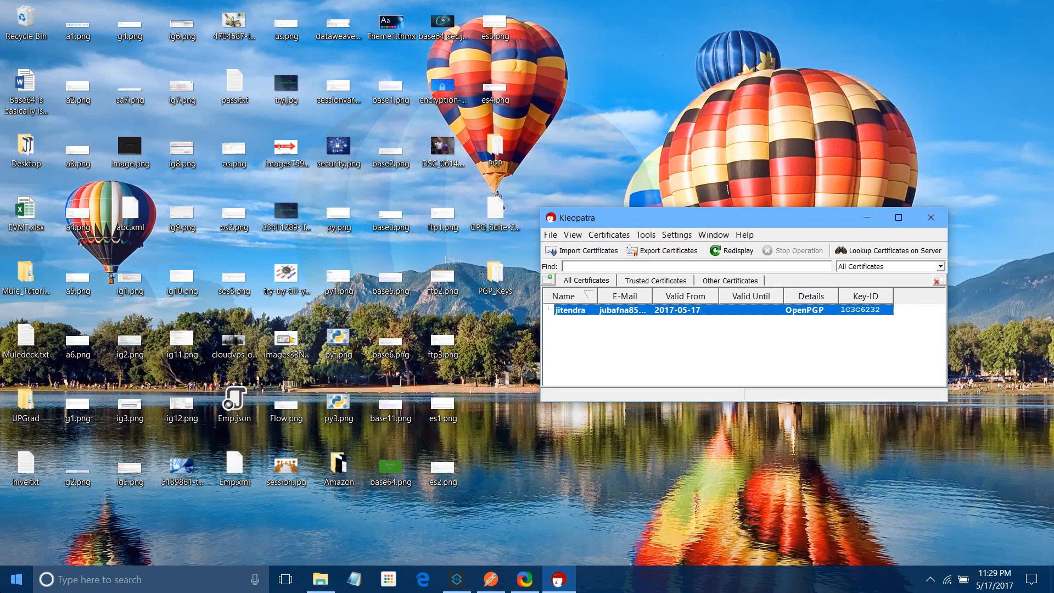
# Export the secret key with ASCII armor as secret.asc into Desktop\PGP_Keys
pyautogui.click(579, 317)
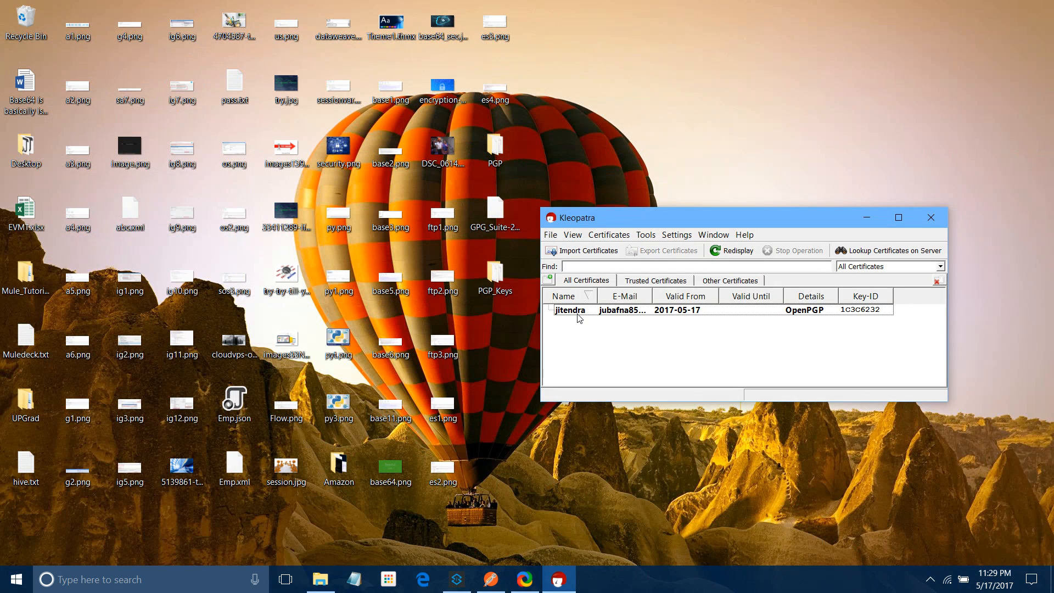
pyautogui.rightClick(579, 318)
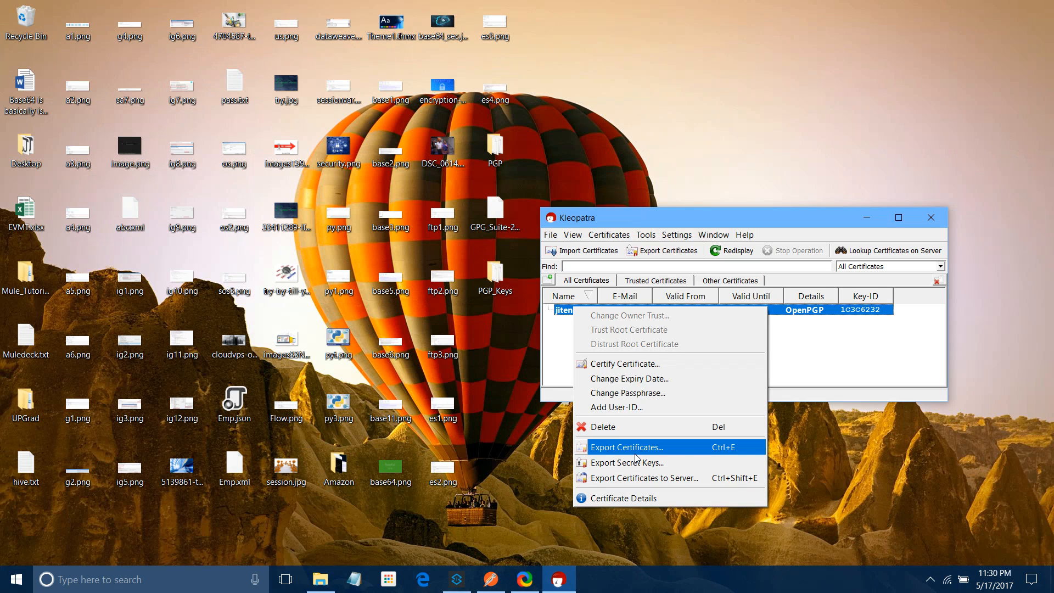
pyautogui.click(636, 462)
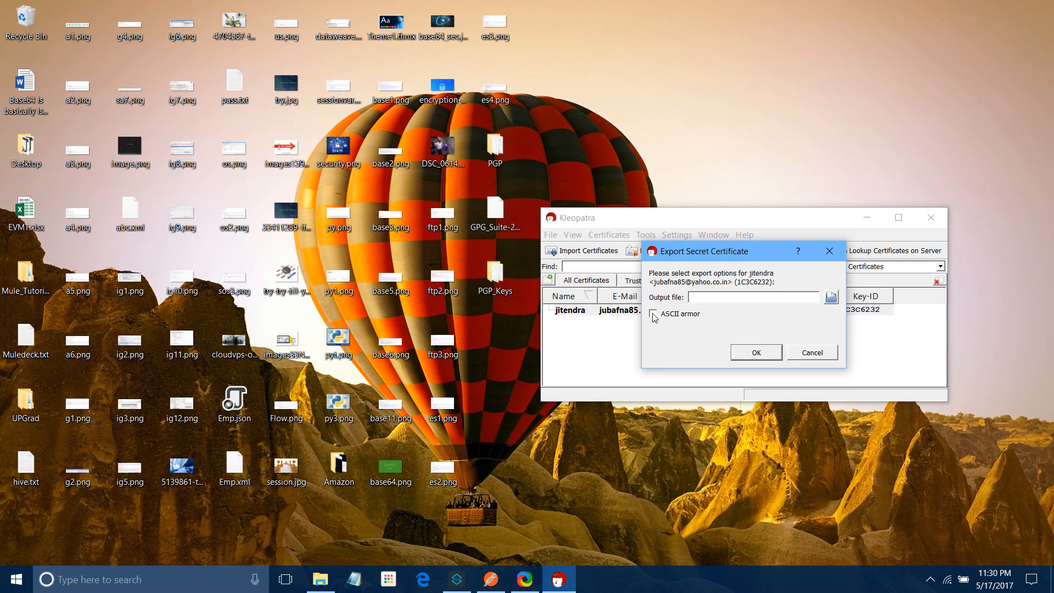
pyautogui.click(653, 314)
pyautogui.click(831, 298)
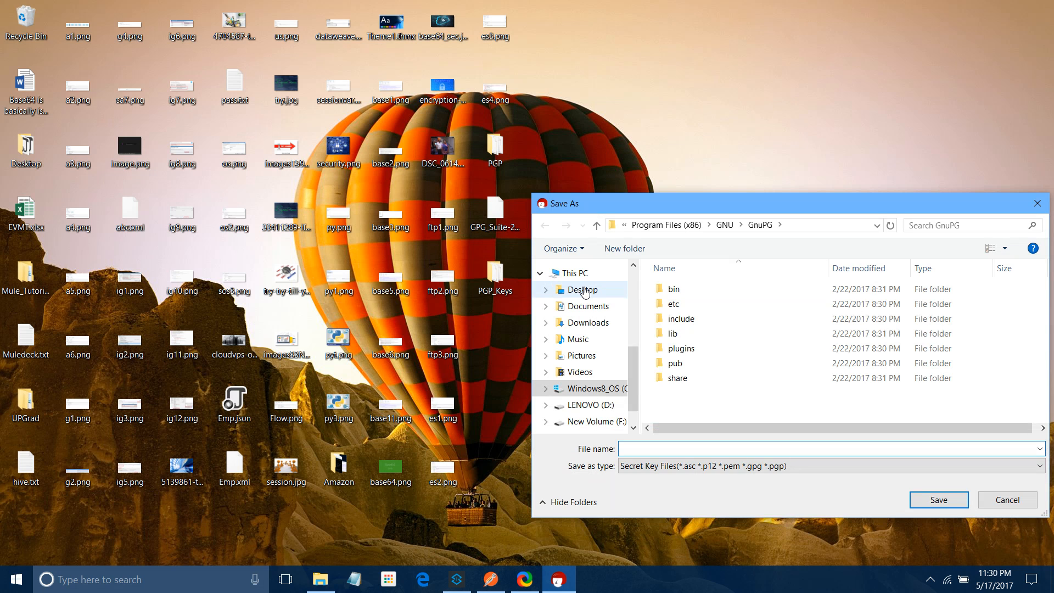
pyautogui.click(585, 291)
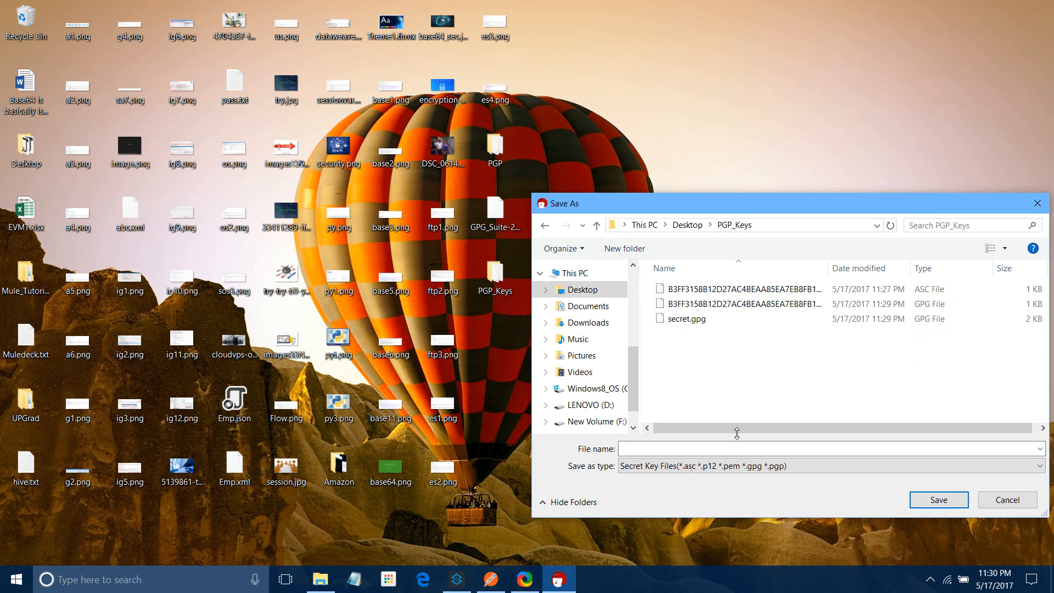
pyautogui.click(736, 448)
pyautogui.write('sec')
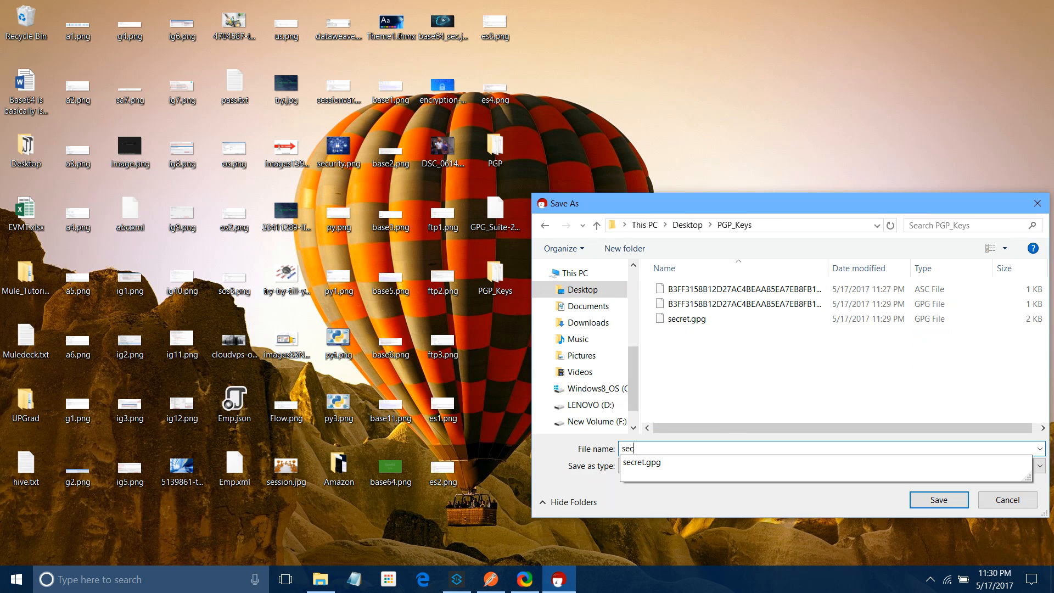
pyautogui.write('ret')
pyautogui.press('Return')
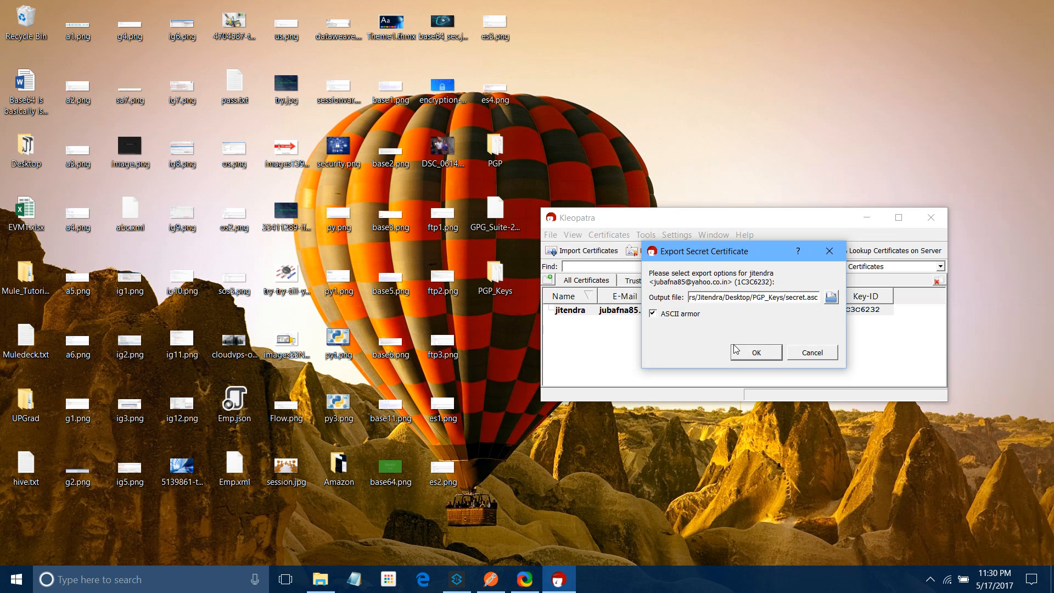
pyautogui.click(736, 350)
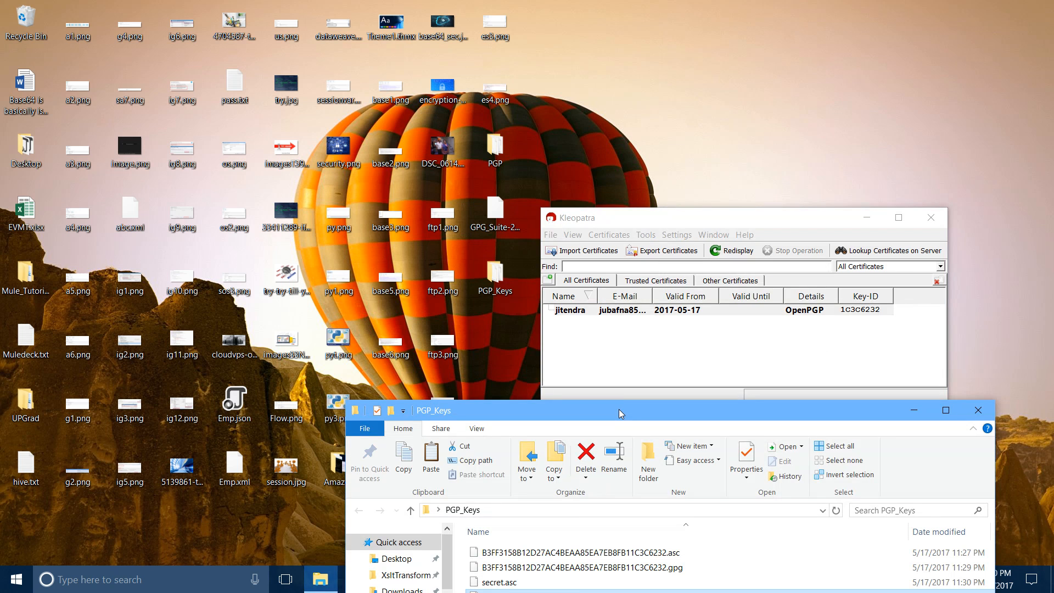
# View secret.asc's private key block in Notepad, check the public key size, then return to Anypoint Studio
pyautogui.doubleClick(620, 412)
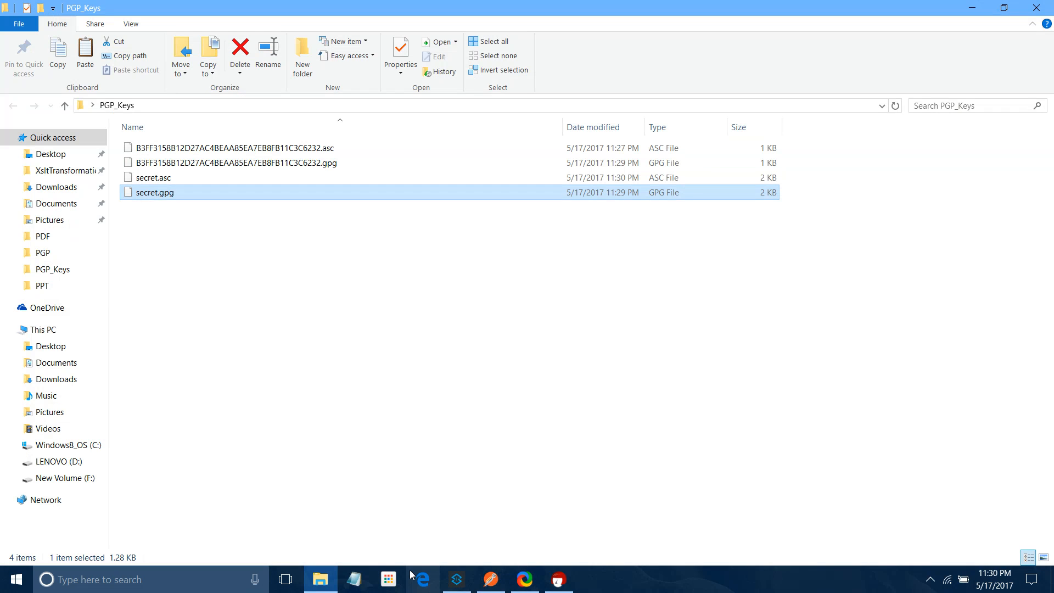
pyautogui.click(354, 579)
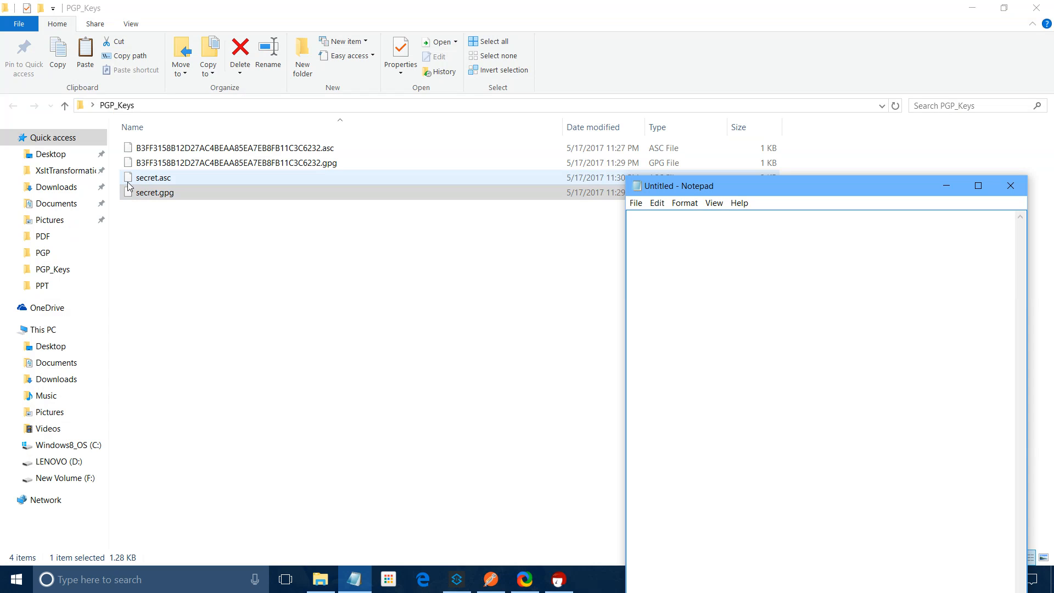
pyautogui.moveTo(128, 183); pyautogui.dragTo(635, 219)
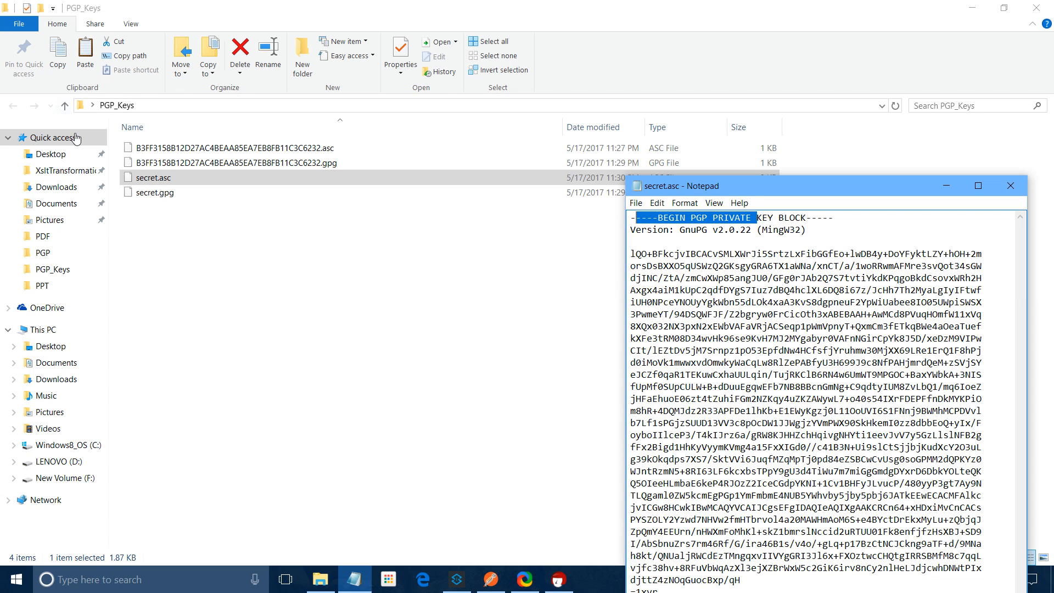
pyautogui.click(157, 194)
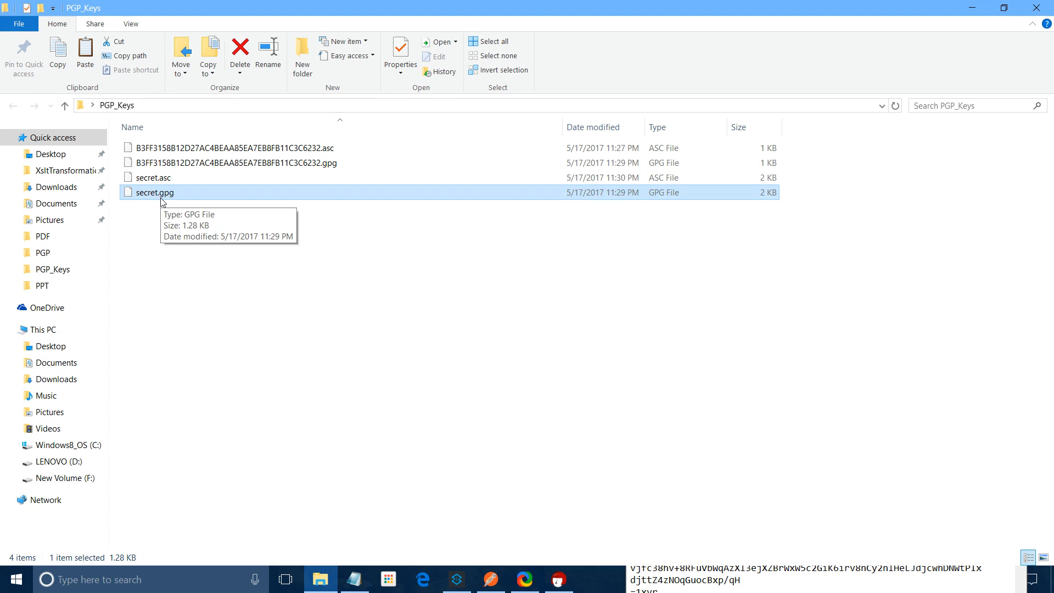
pyautogui.click(293, 163)
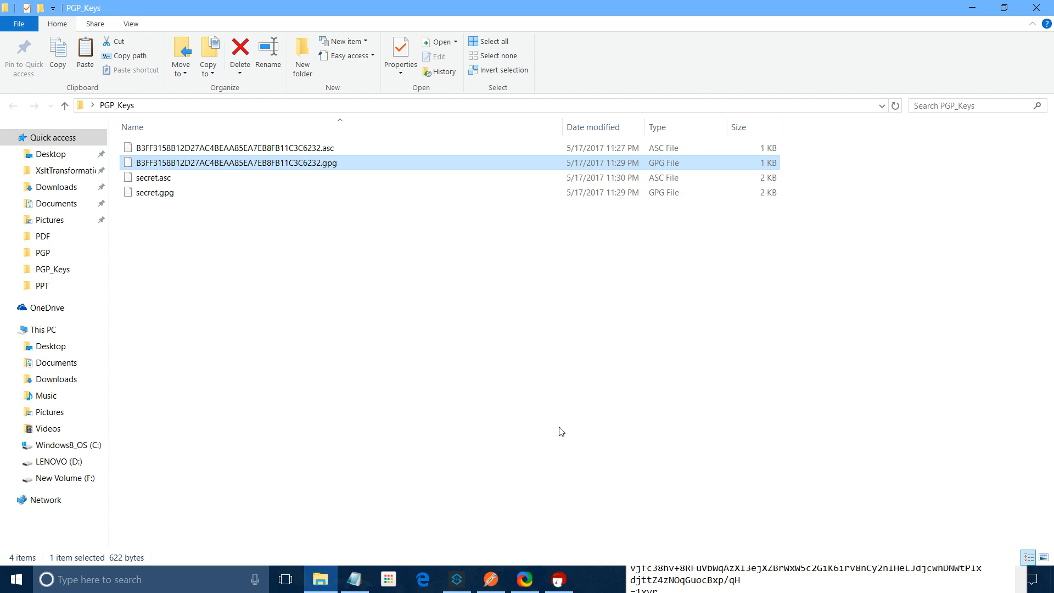
pyautogui.click(457, 579)
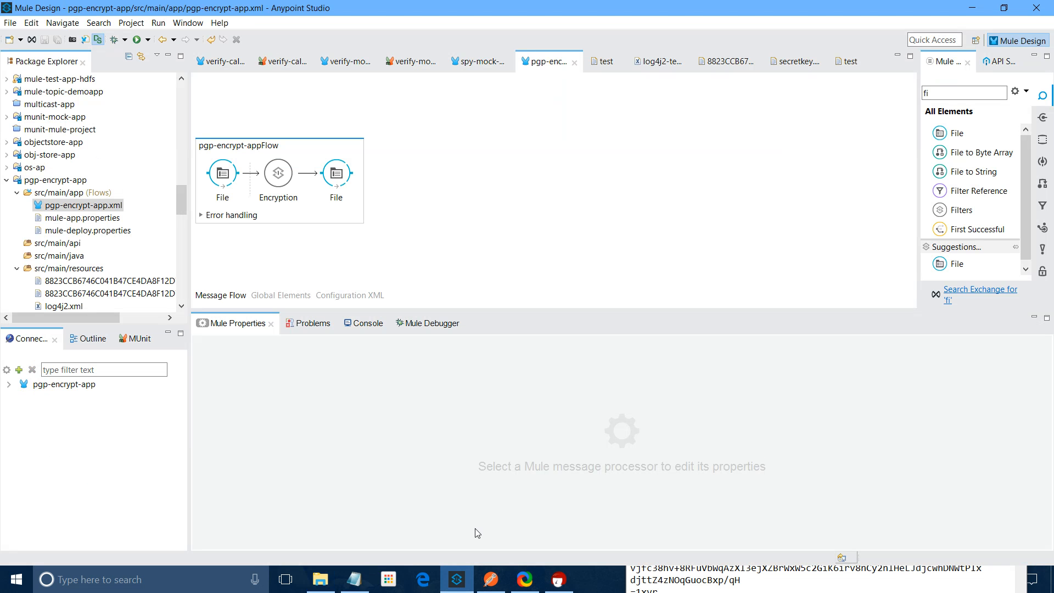
# Create a new Mule project named pgp-enc-dec-app on Mule Server 3.8.3 EE
pyautogui.click(10, 23)
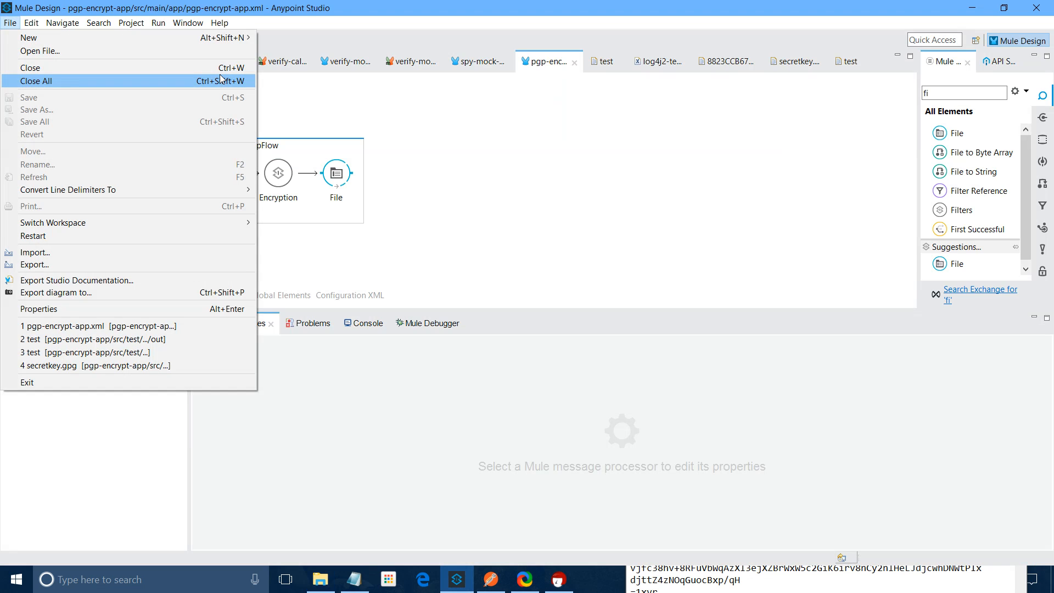
pyautogui.moveTo(230, 38)
pyautogui.click(287, 37)
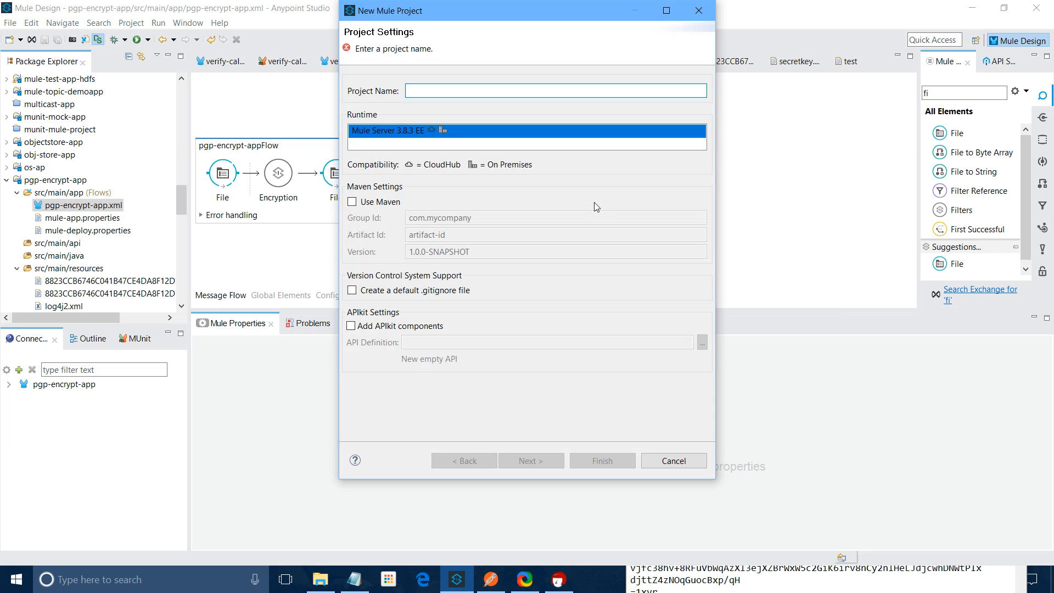
pyautogui.write('pgp-en')
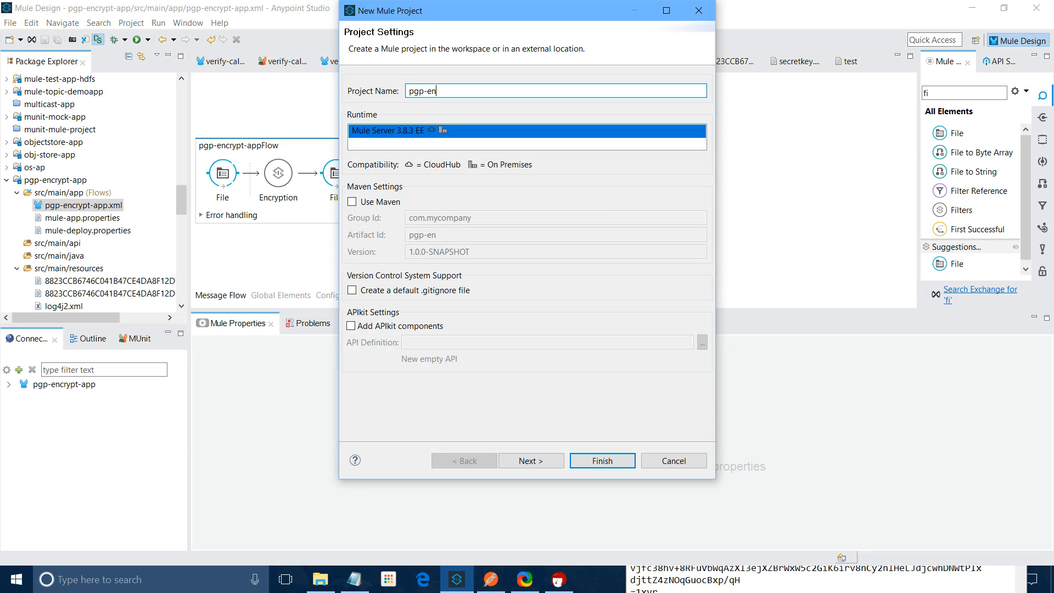
pyautogui.write('c-dec-app')
pyautogui.click(626, 461)
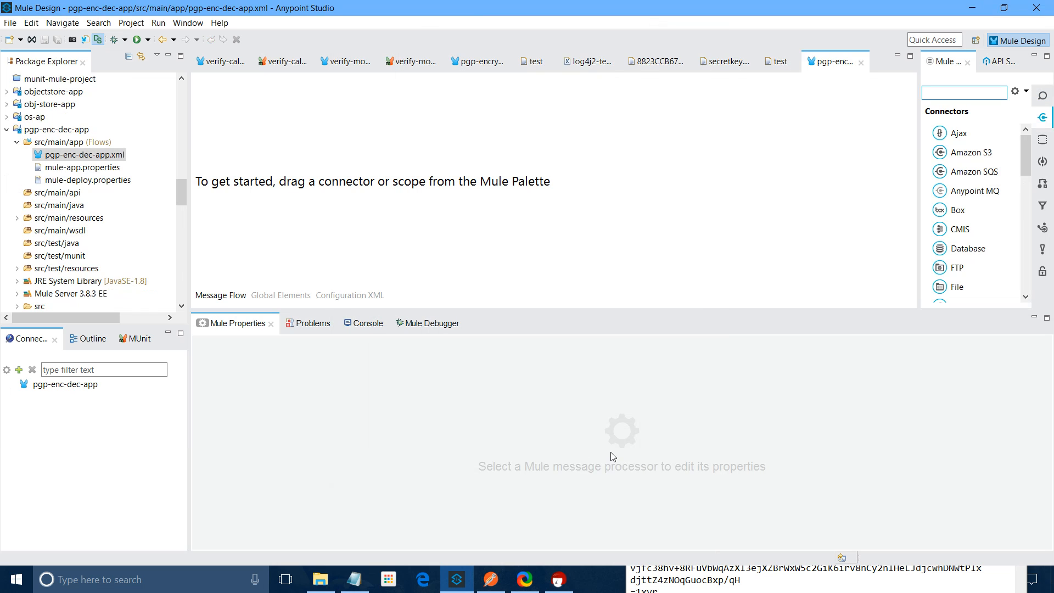
# Place a File connector at the start of the flow and create an enc folder under src/test/resources
pyautogui.write('file')
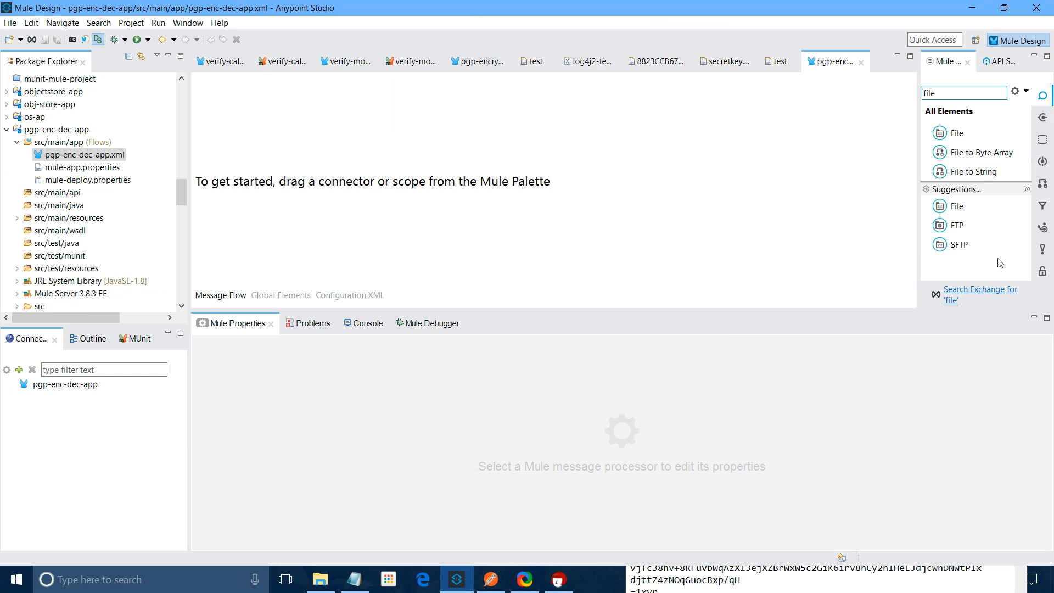
pyautogui.moveTo(956, 132); pyautogui.dragTo(254, 164)
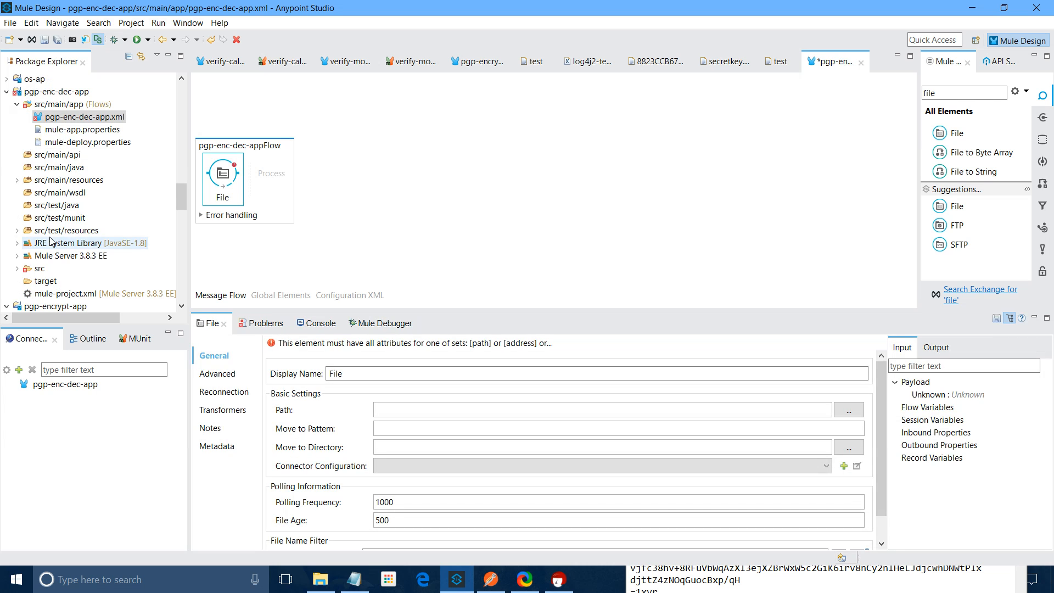
pyautogui.rightClick(50, 230)
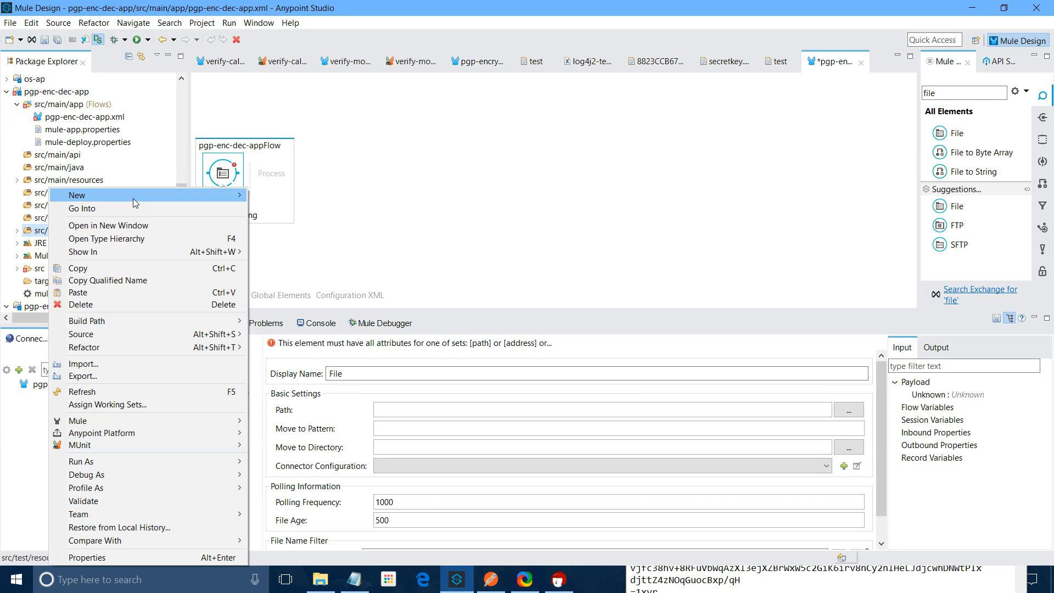
pyautogui.moveTo(132, 199)
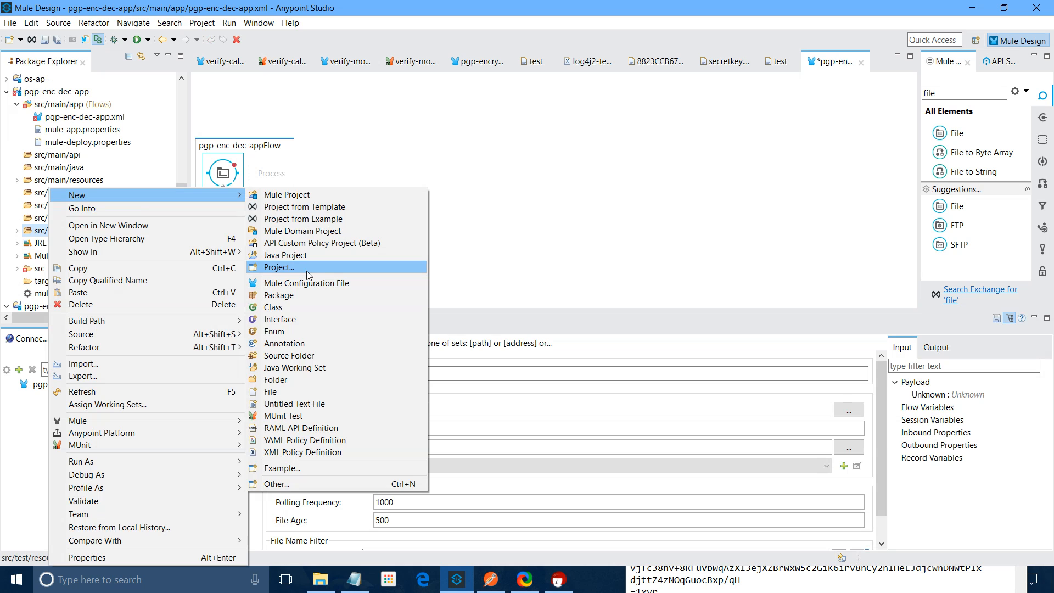
pyautogui.click(294, 379)
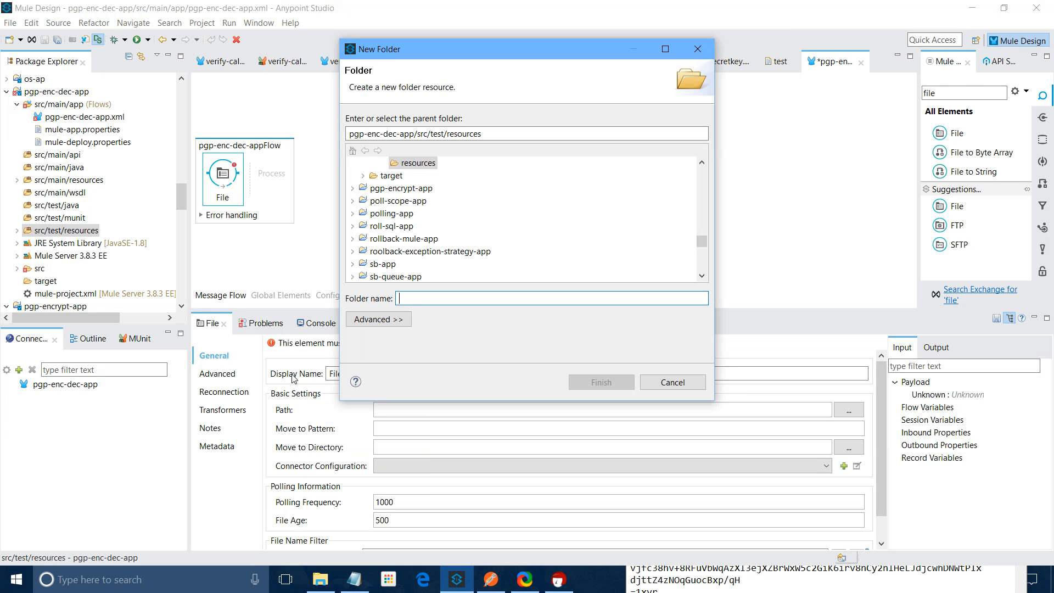
pyautogui.write('enc')
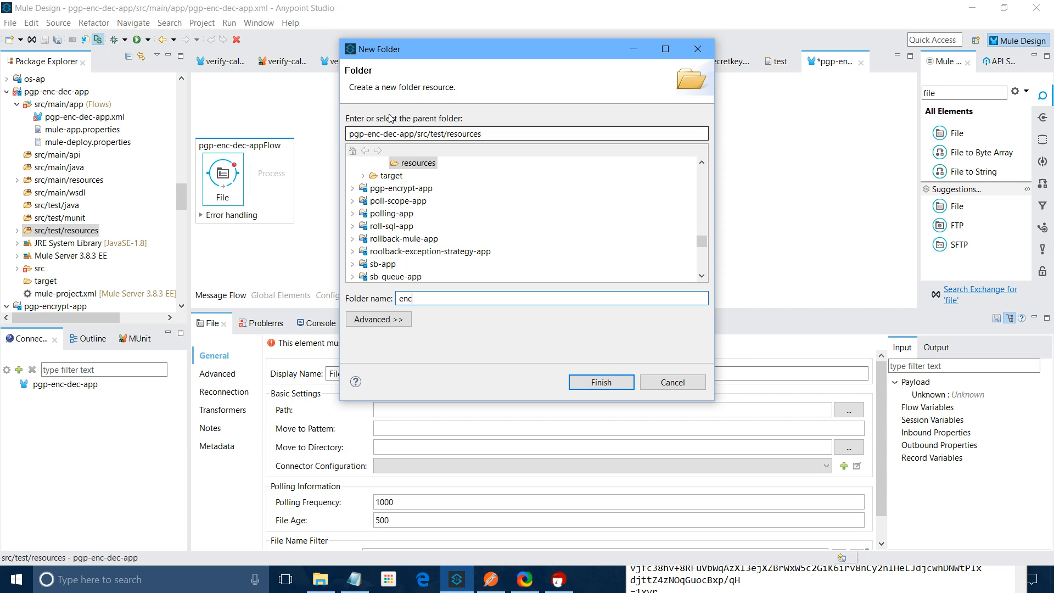
pyautogui.press('Return')
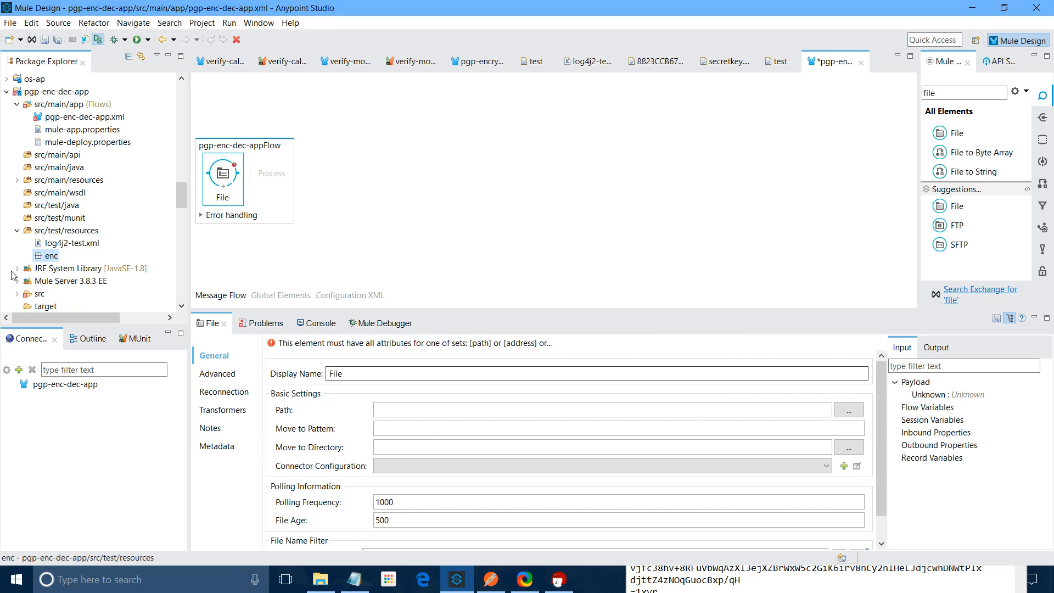
pyautogui.rightClick(50, 230)
pyautogui.moveTo(134, 198)
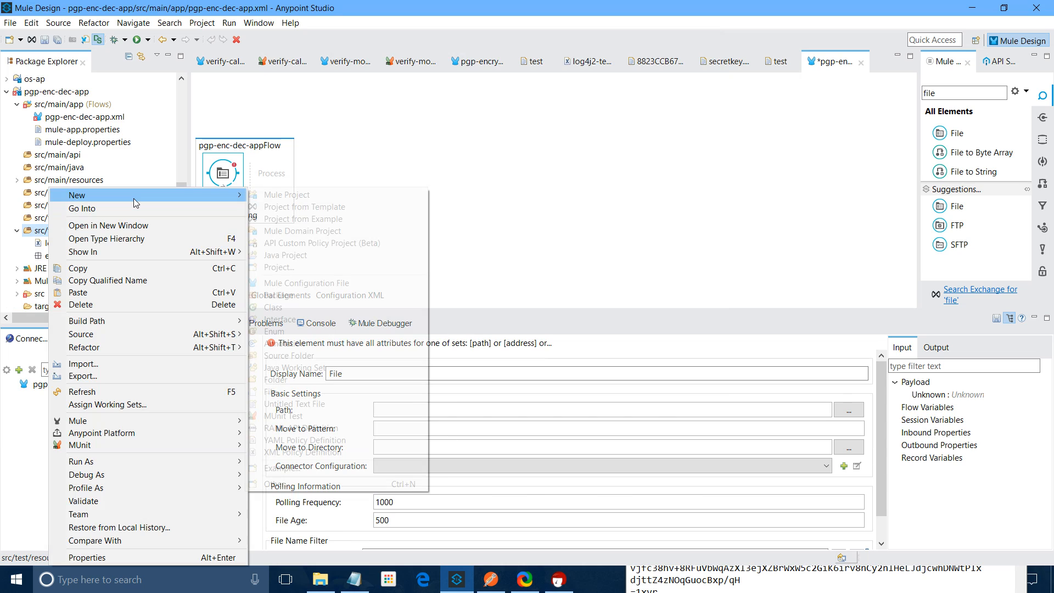
# Save the modified project, then rename src/test/resources/enc to in
pyautogui.rightClick(34, 255)
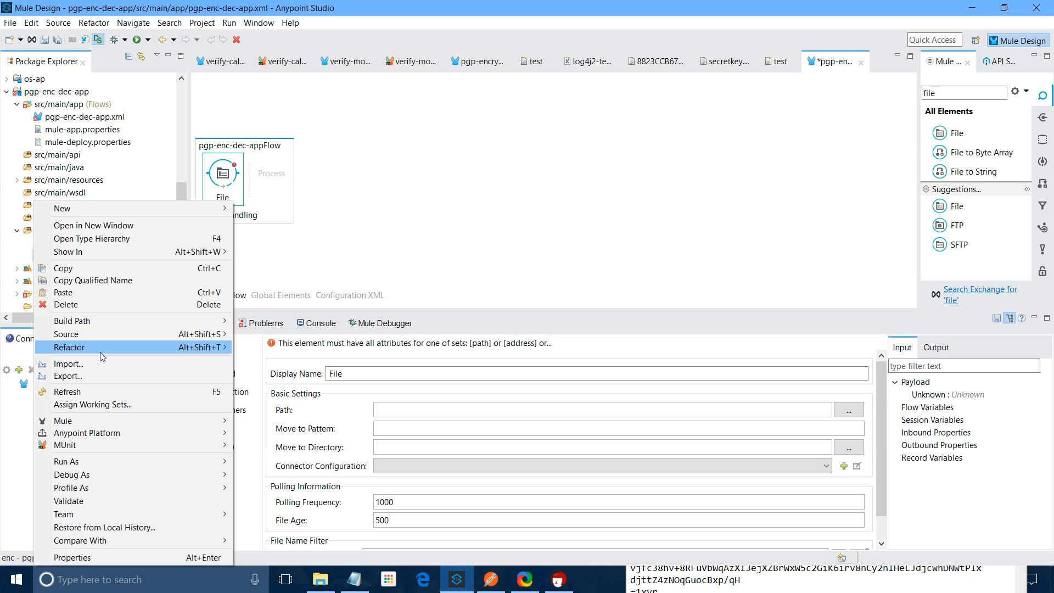
pyautogui.click(257, 353)
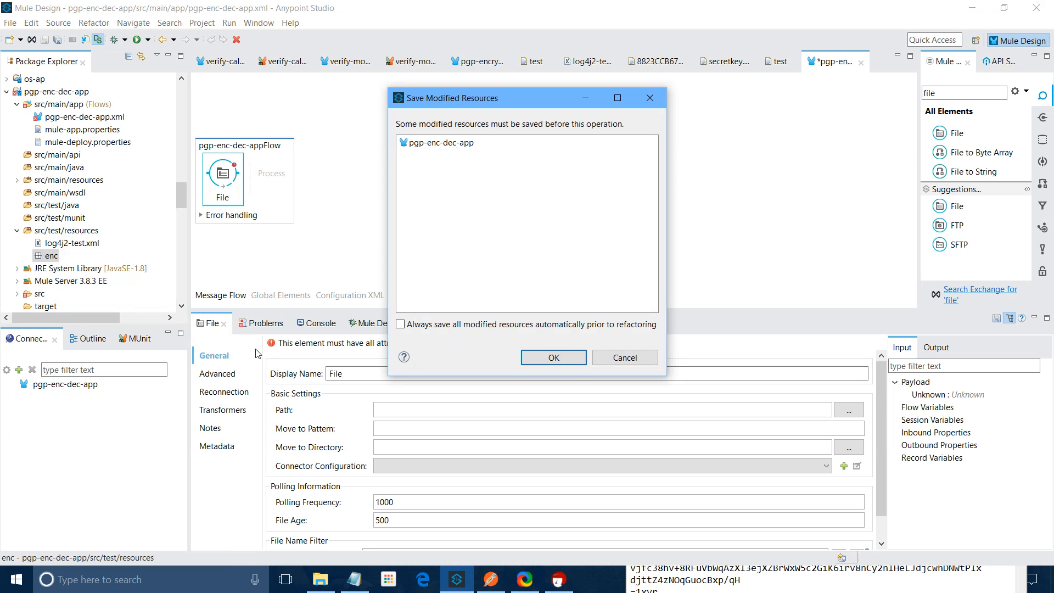
pyautogui.click(579, 356)
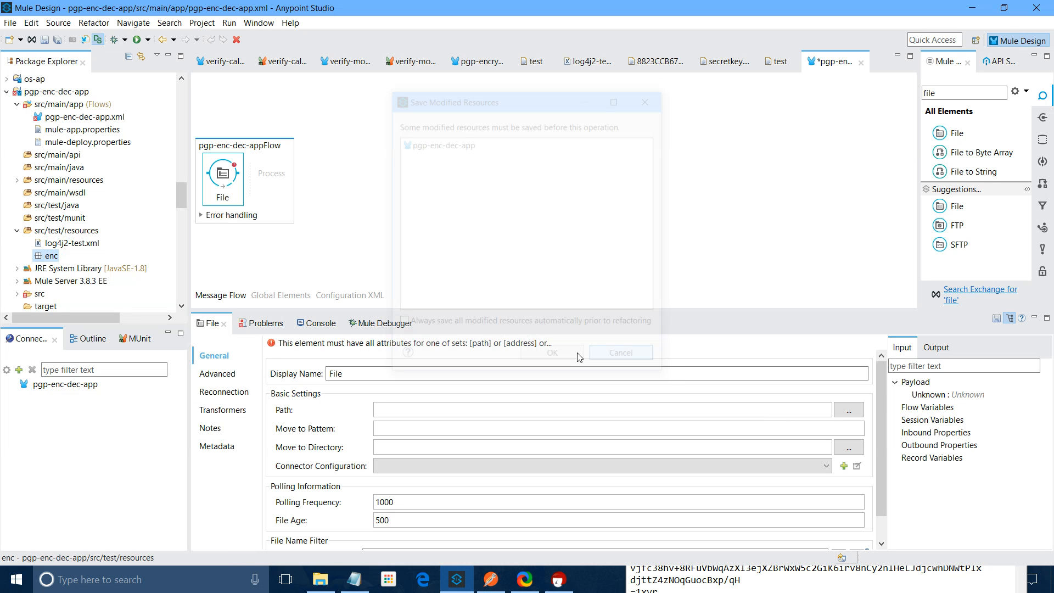
pyautogui.rightClick(43, 258)
pyautogui.moveTo(220, 347)
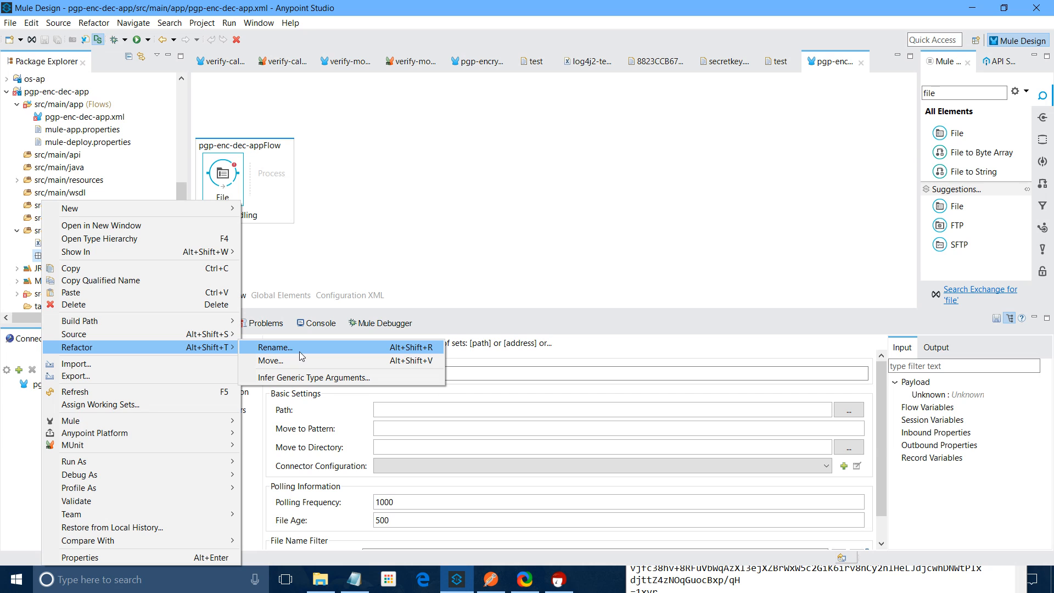
pyautogui.click(299, 351)
pyautogui.write('in')
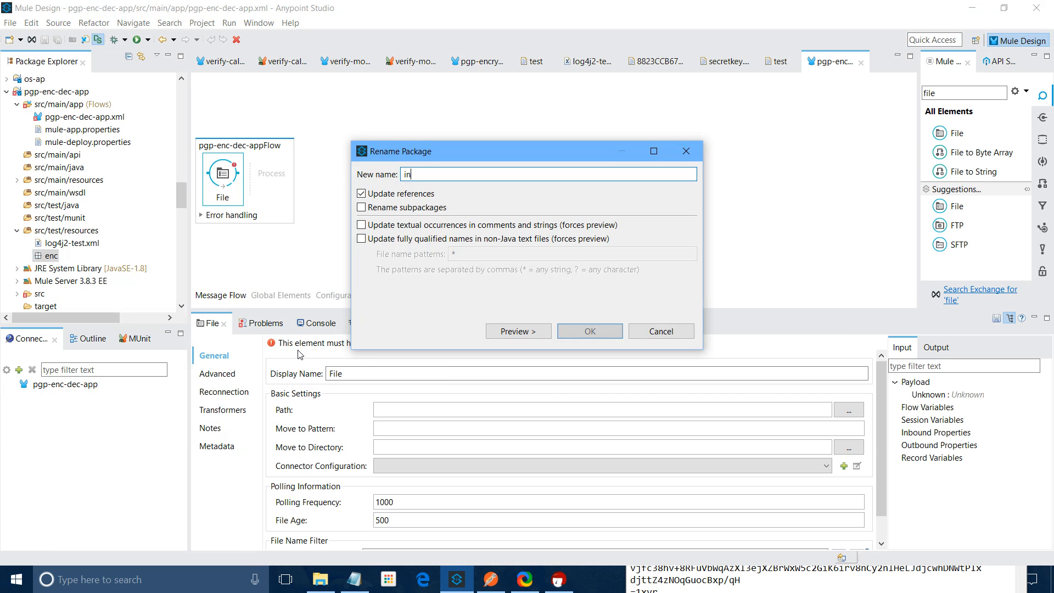
pyautogui.press('Return')
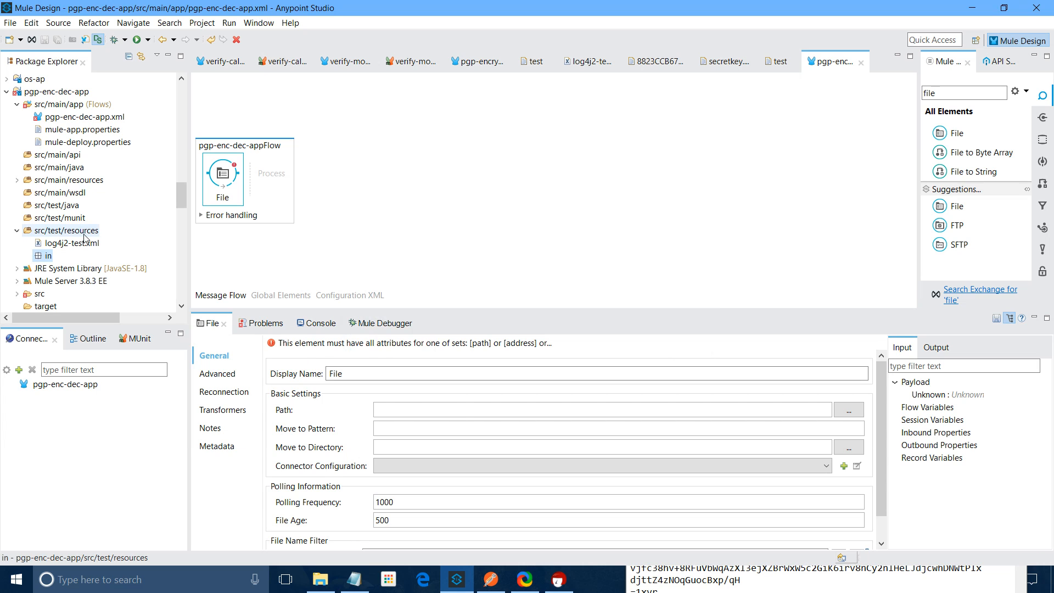
# Create an out folder under src/test/resources and start the first File's Path with src/test/resources/
pyautogui.rightClick(84, 235)
pyautogui.moveTo(165, 195)
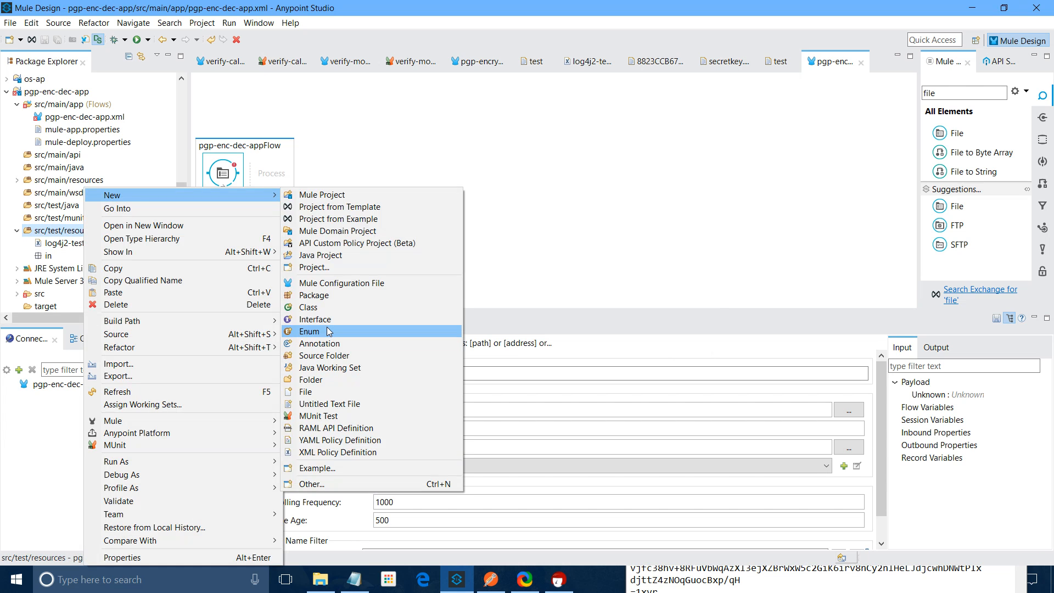
pyautogui.click(322, 379)
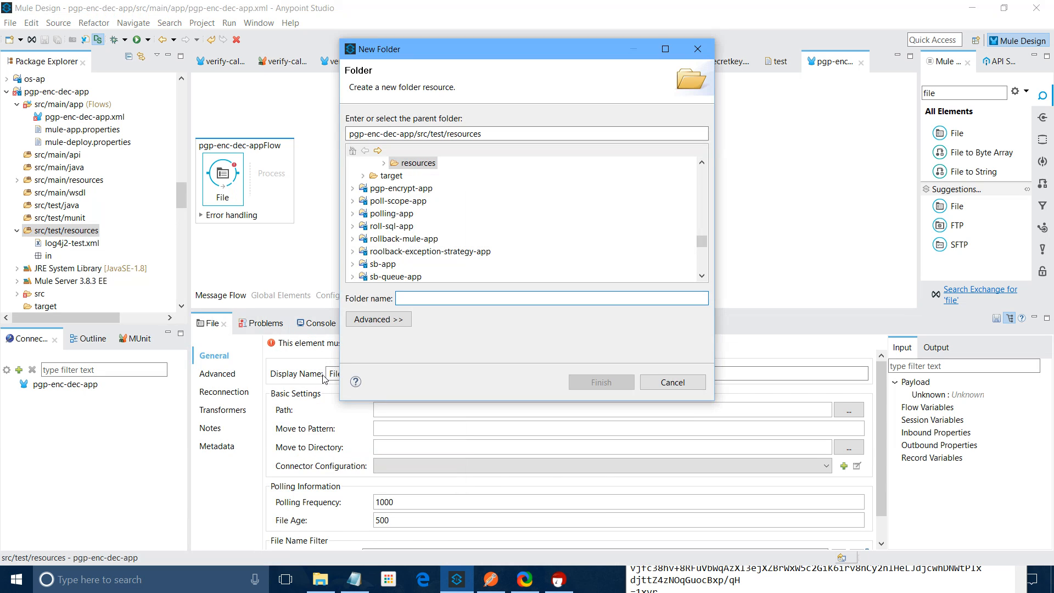
pyautogui.write('out')
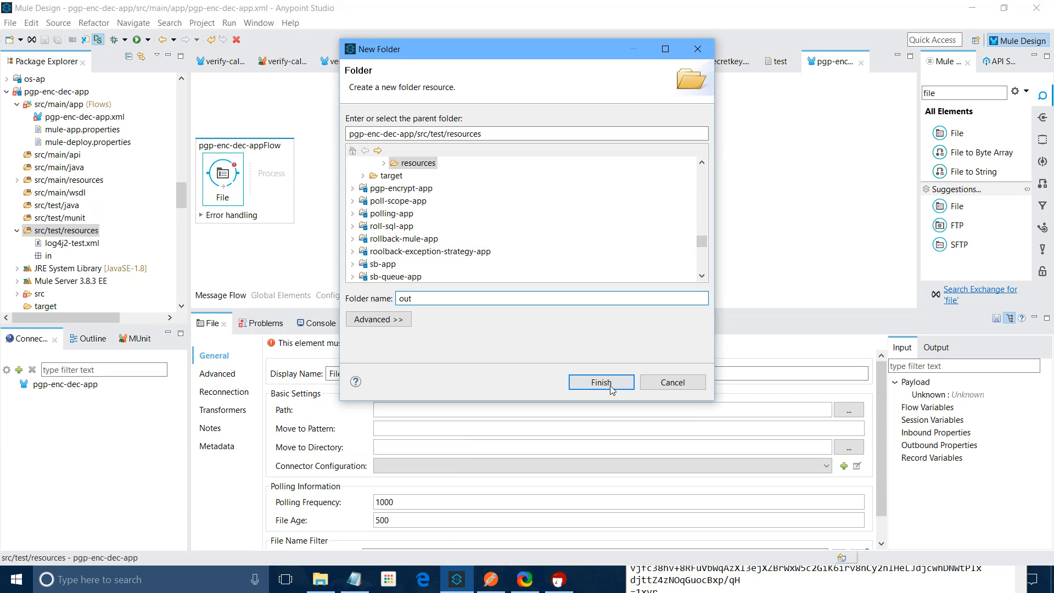
pyautogui.click(600, 382)
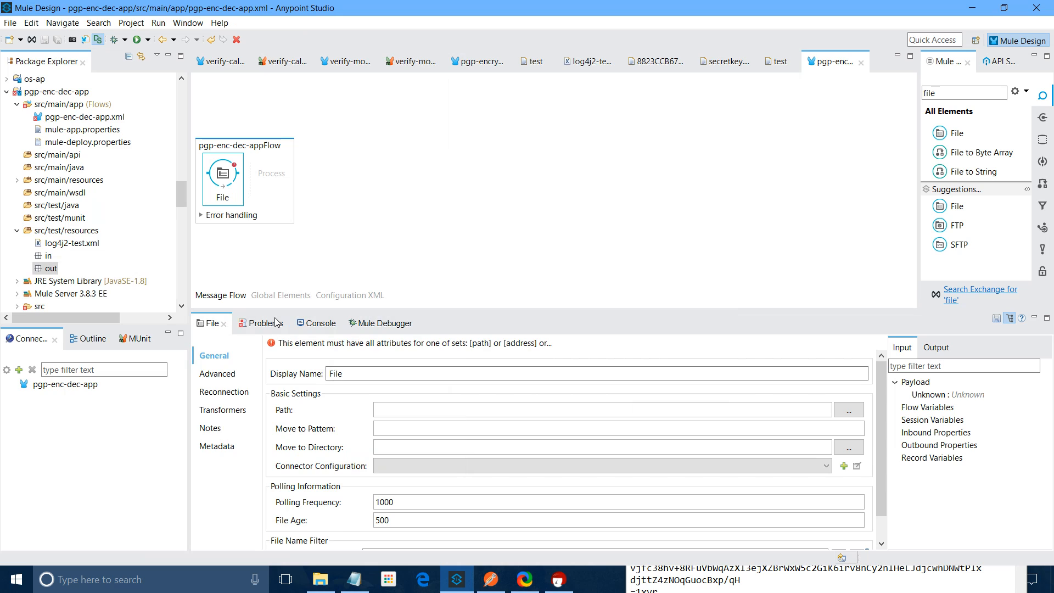
pyautogui.click(376, 409)
pyautogui.write('src/test/resources/')
# Complete the first File's Path as src/test/resources/in and add a second File connector after it
pyautogui.write('in')
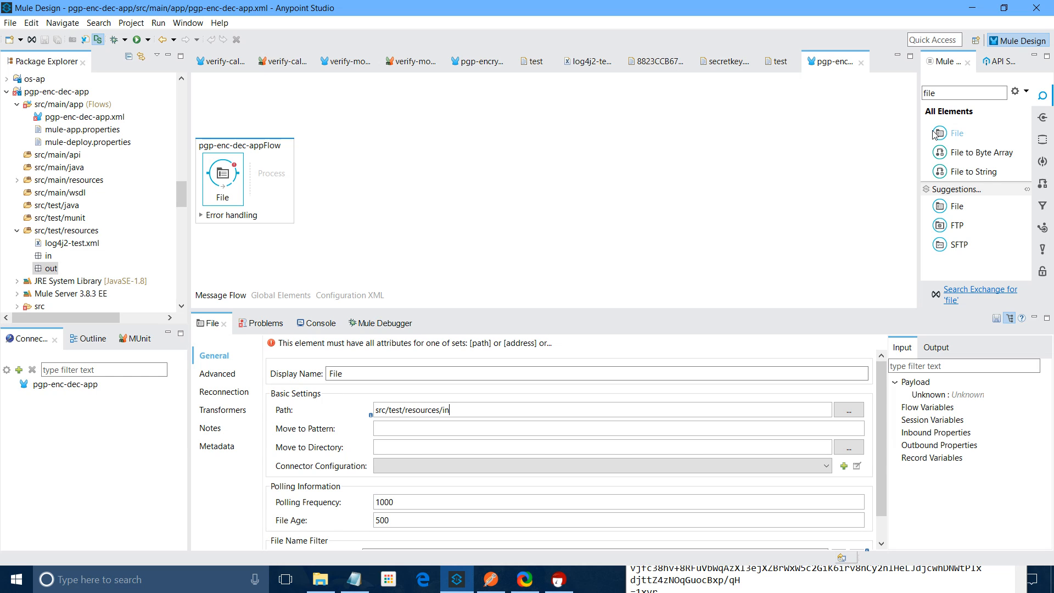
pyautogui.moveTo(934, 134); pyautogui.dragTo(260, 213)
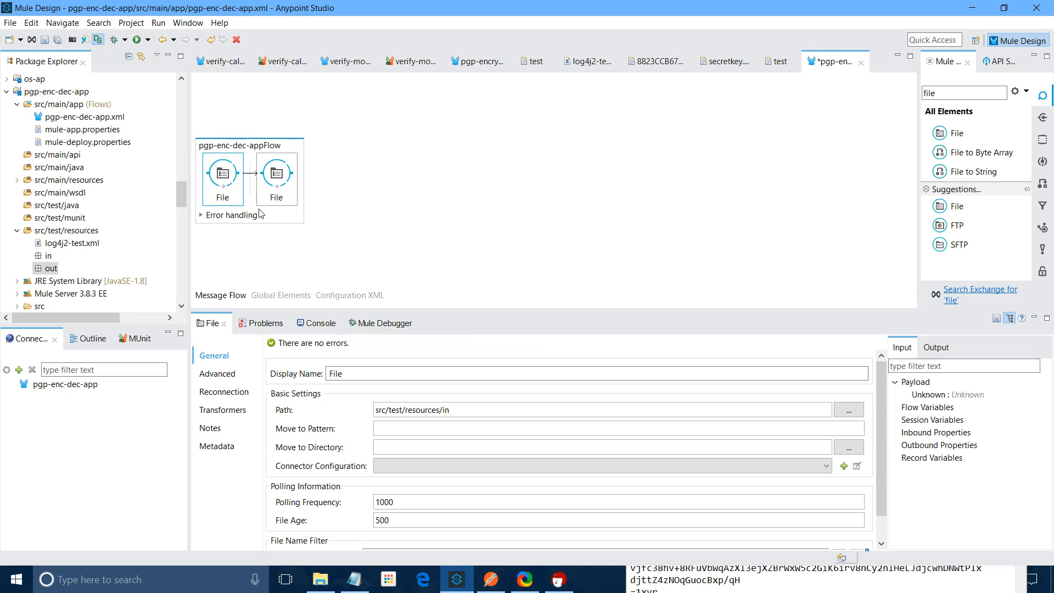
pyautogui.doubleClick(504, 409)
pyautogui.hotkey('ctrl', 'c')
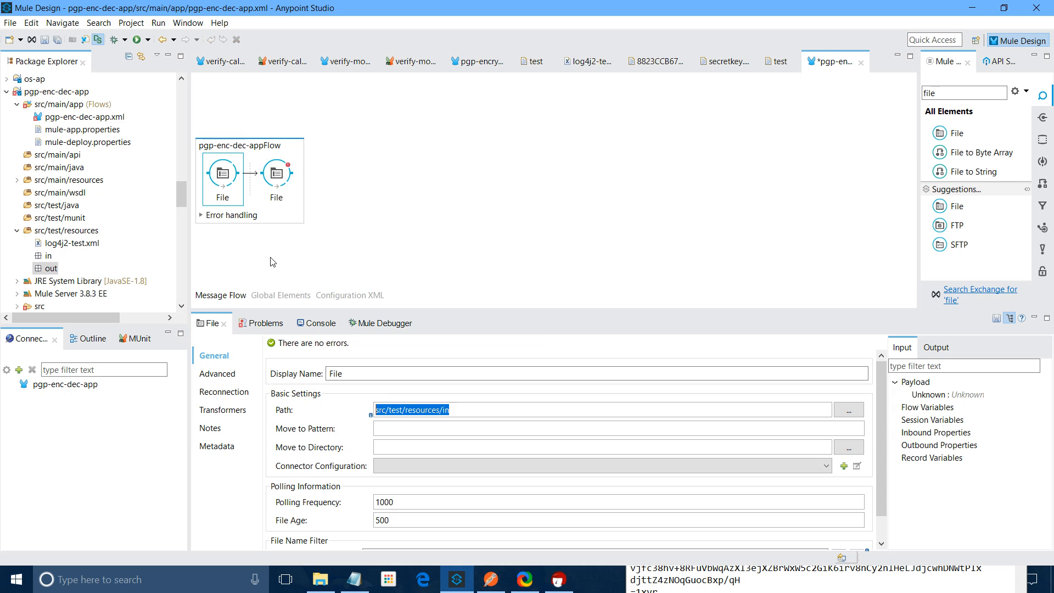
pyautogui.click(276, 174)
# Set the second File's Path to src/test/resources/out
pyautogui.click(396, 407)
pyautogui.hotkey('ctrl', 'v')
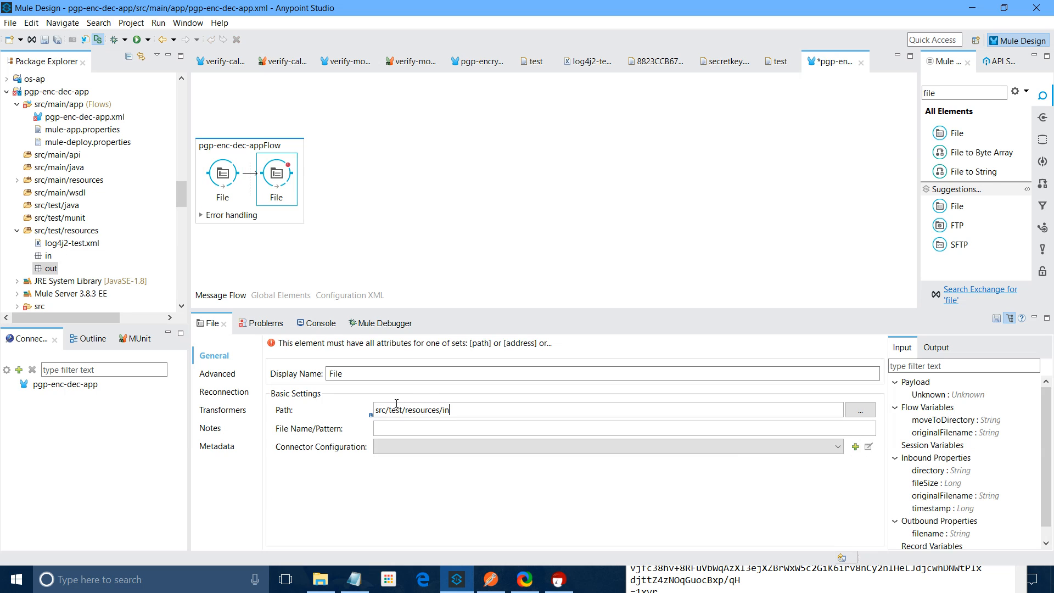
pyautogui.press('BackSpace')
pyautogui.press('BackSpace')
pyautogui.write('out')
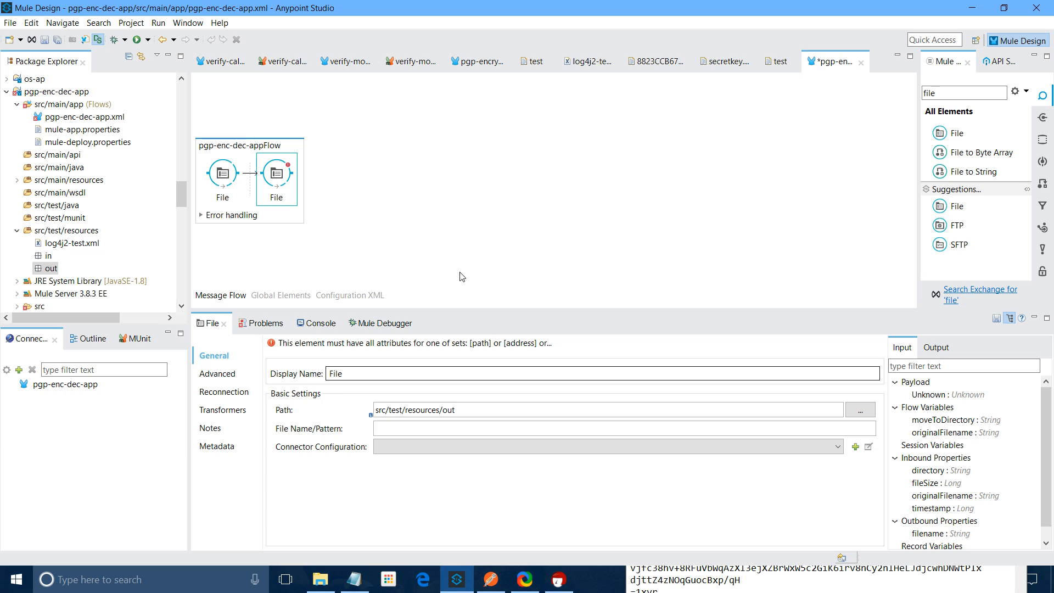
pyautogui.click(992, 206)
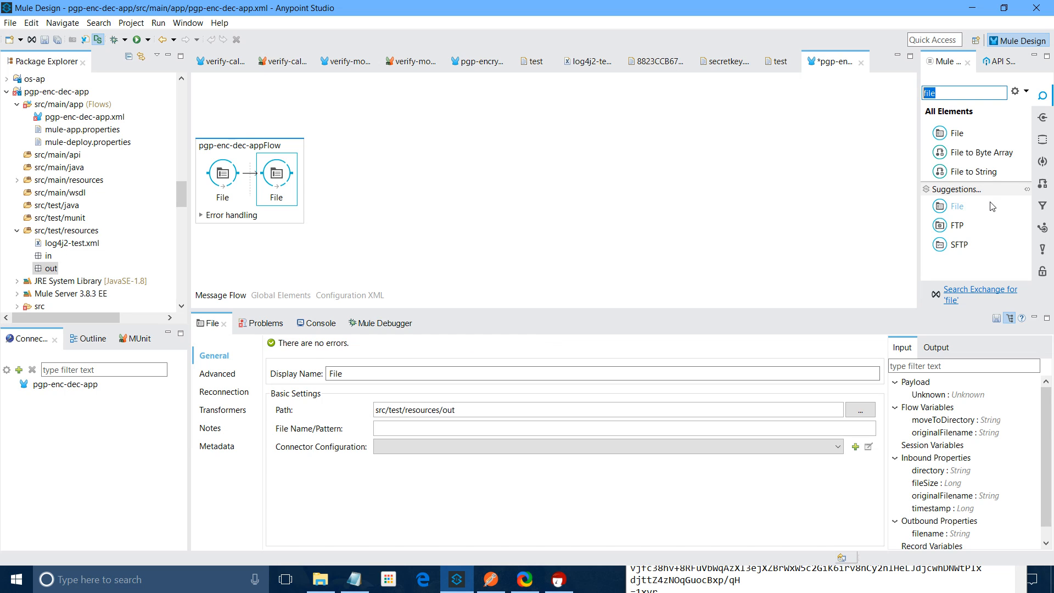
pyautogui.click(1042, 271)
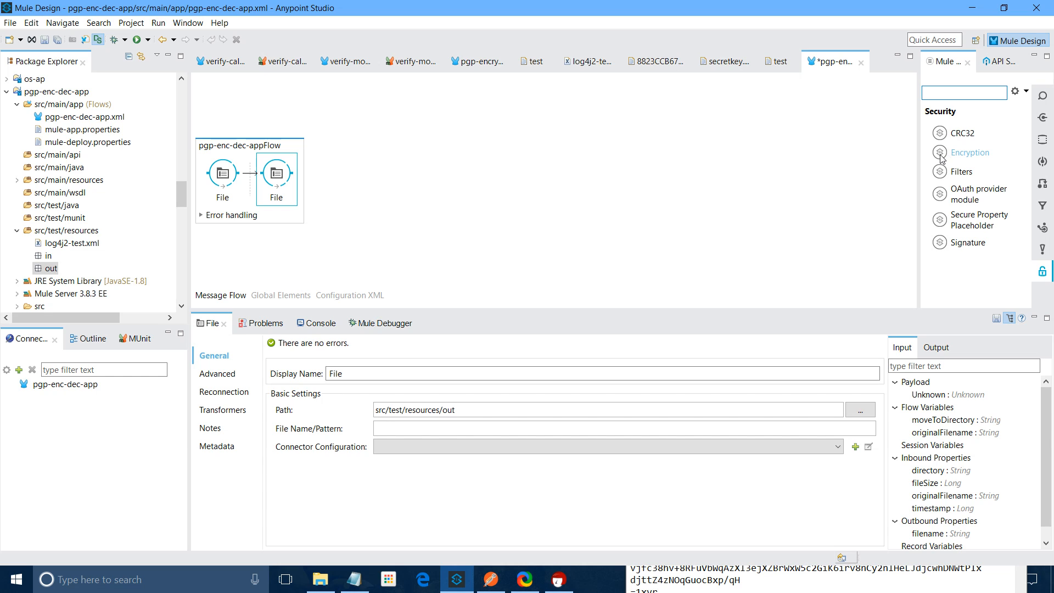
# Insert an Encryption step between the Files and copy secret.gpg from PGP_Keys into src/main/resources
pyautogui.moveTo(940, 157); pyautogui.dragTo(270, 185)
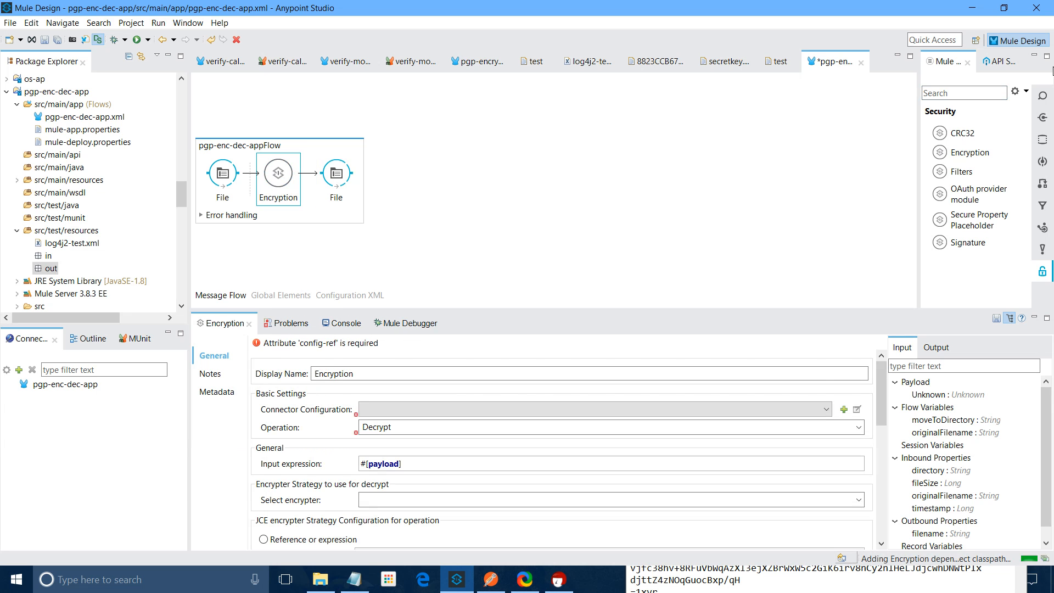
pyautogui.click(1003, 8)
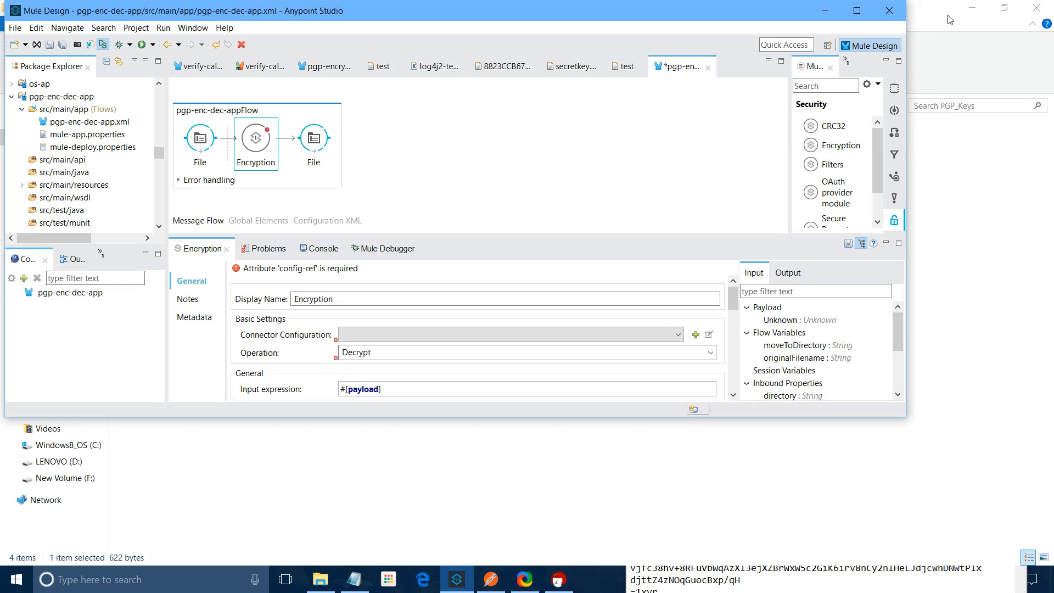
pyautogui.click(999, 11)
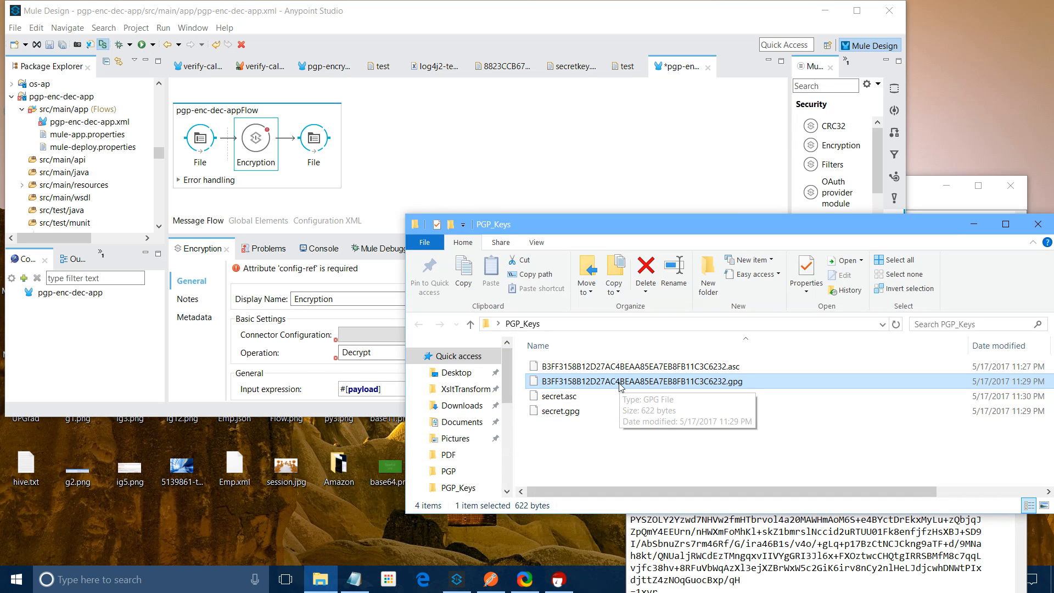
pyautogui.click(76, 189)
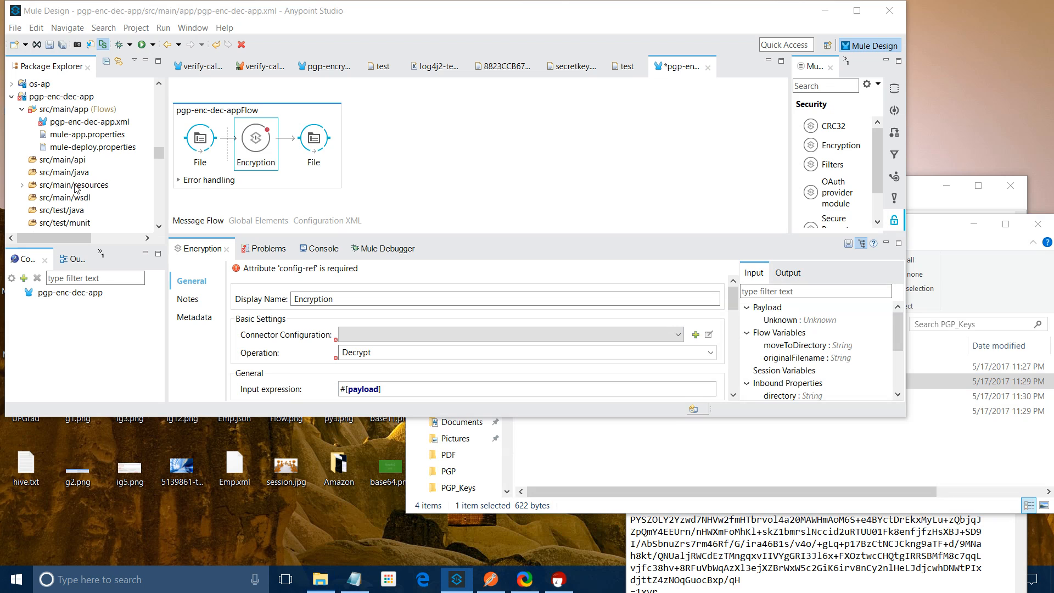
pyautogui.click(966, 236)
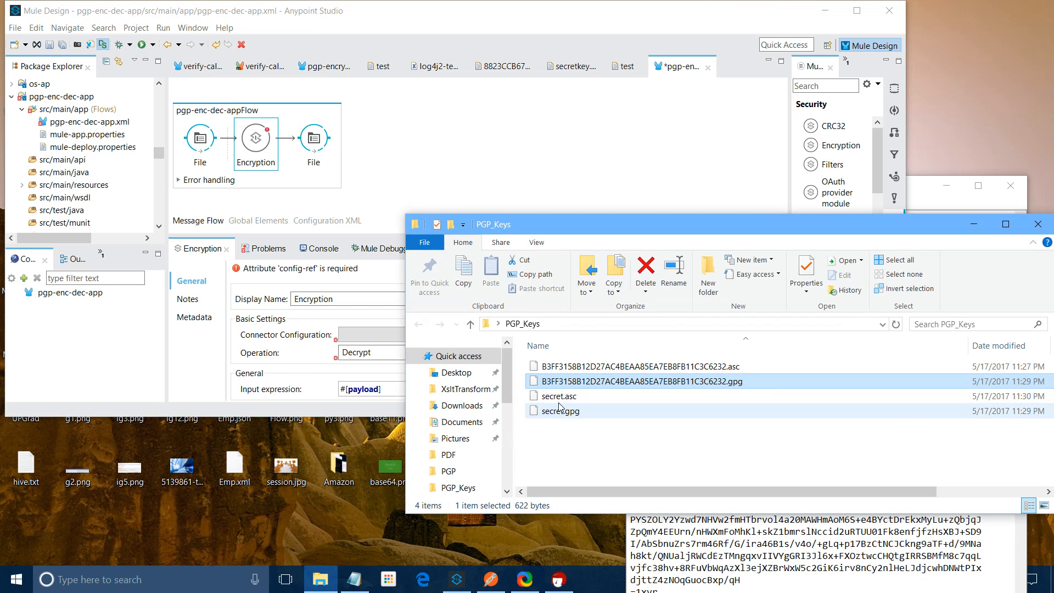
pyautogui.moveTo(559, 407); pyautogui.dragTo(82, 183)
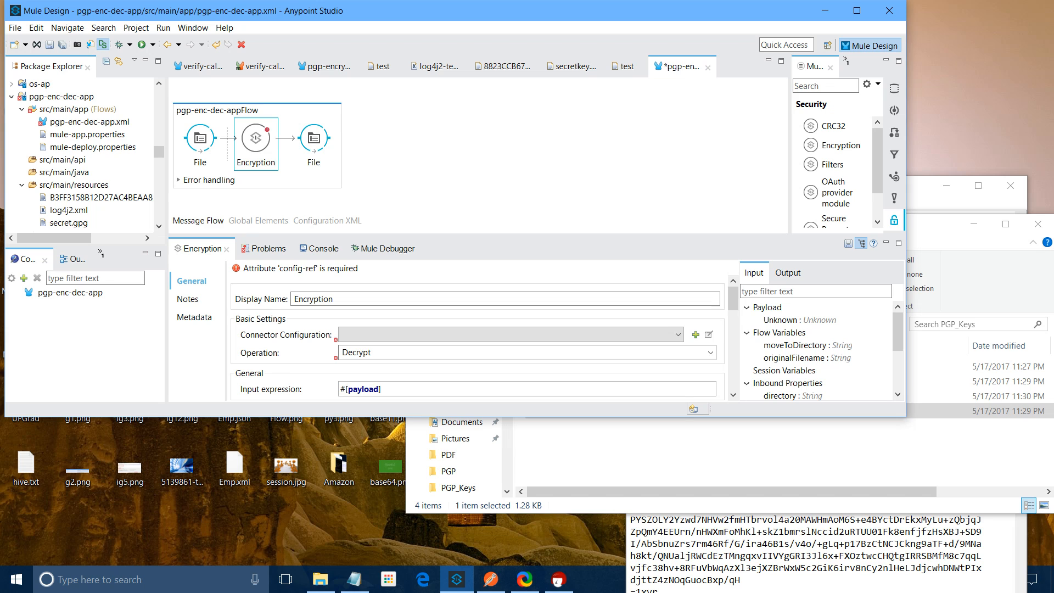
pyautogui.click(81, 197)
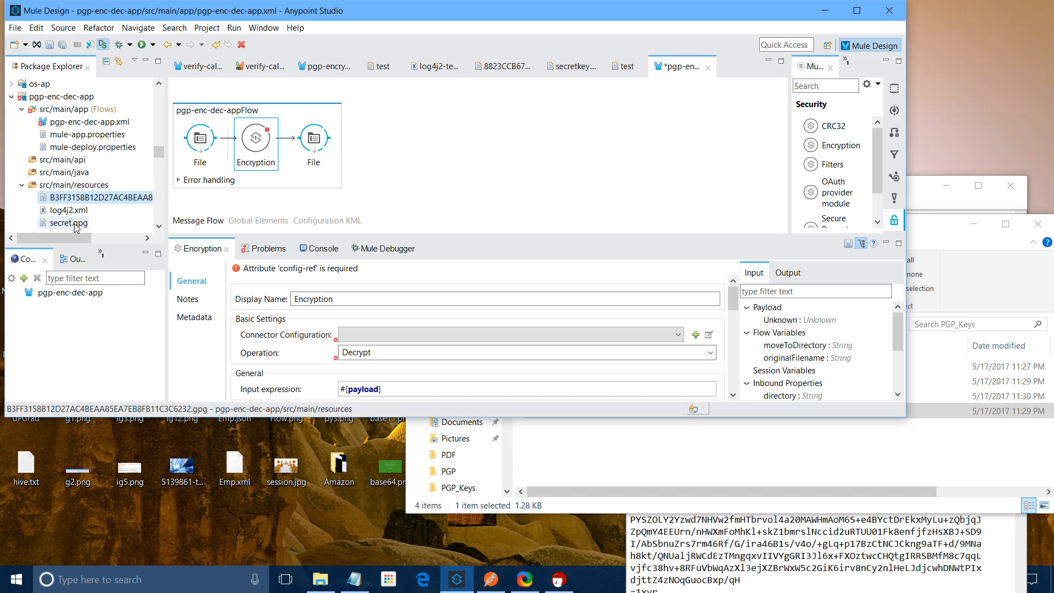
pyautogui.click(76, 225)
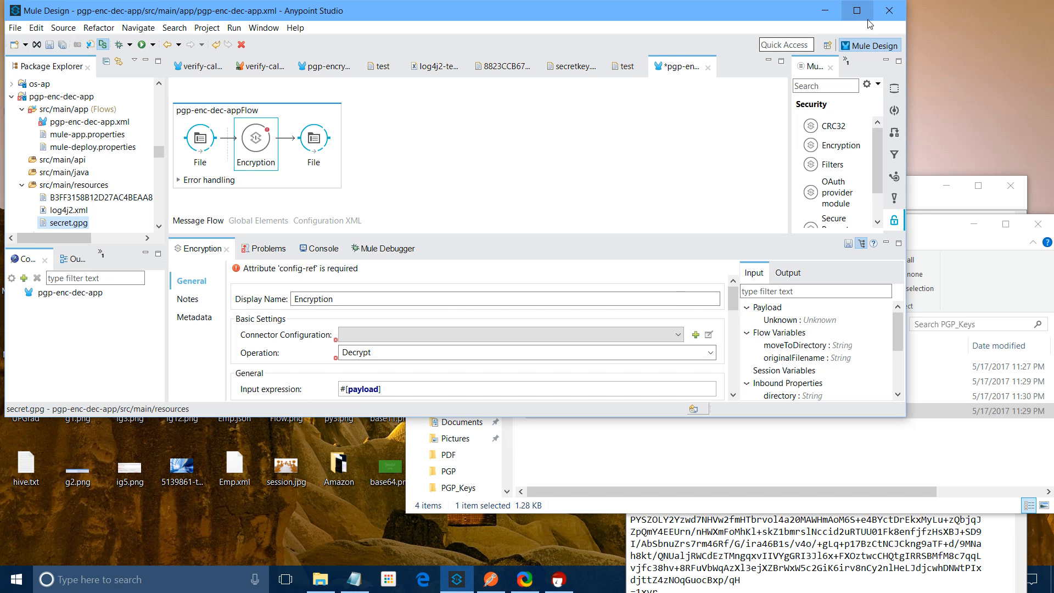
pyautogui.click(857, 10)
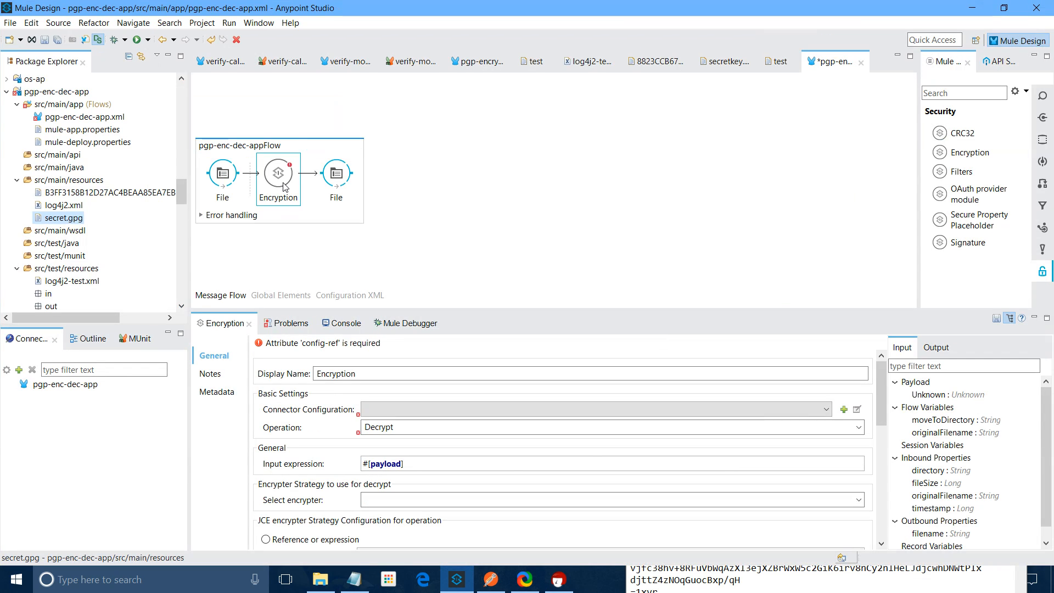
# Create an Encryption configuration using PGP_ENCRYPTER with defined attributes, public key ring starting src/main/resources
pyautogui.click(285, 187)
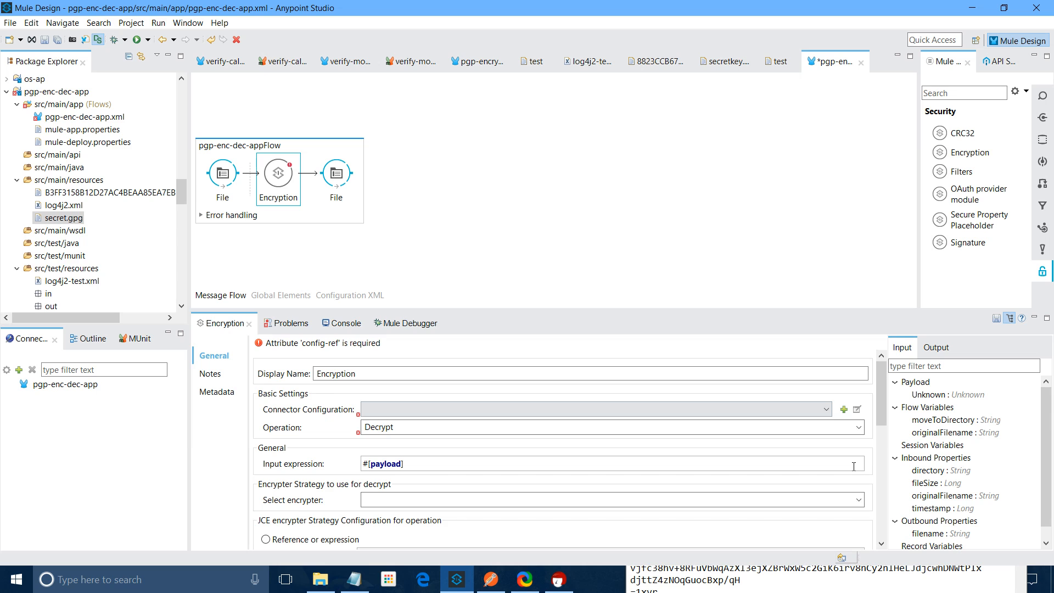
pyautogui.click(843, 410)
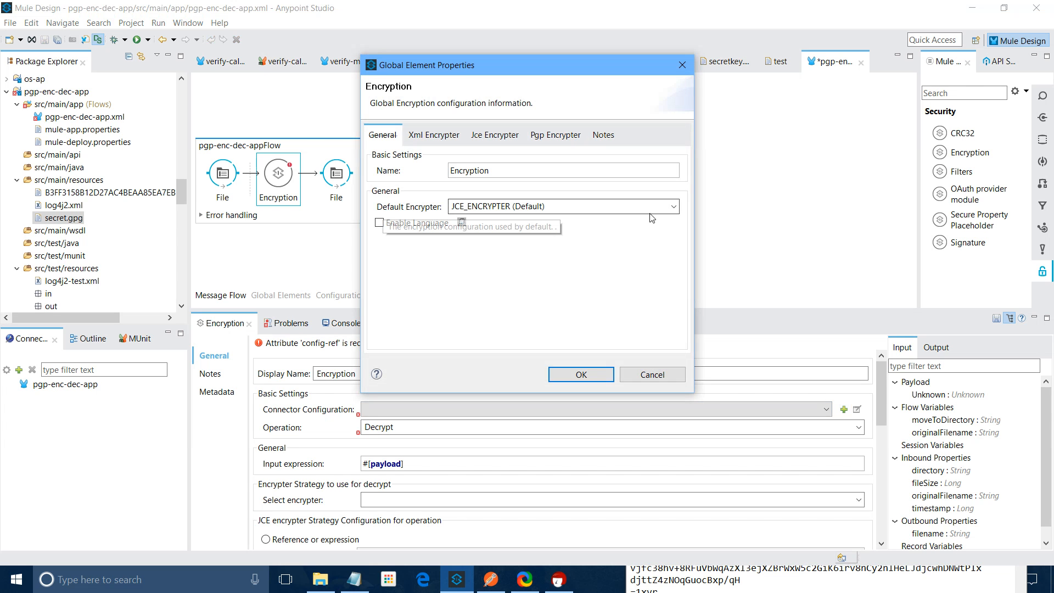
pyautogui.click(671, 206)
pyautogui.click(461, 245)
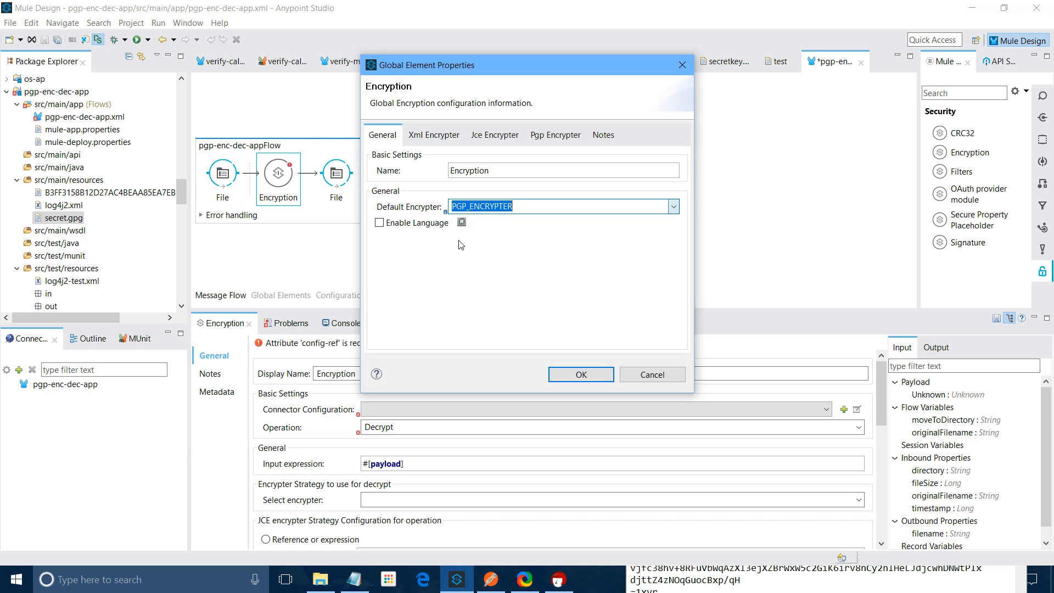
pyautogui.click(556, 135)
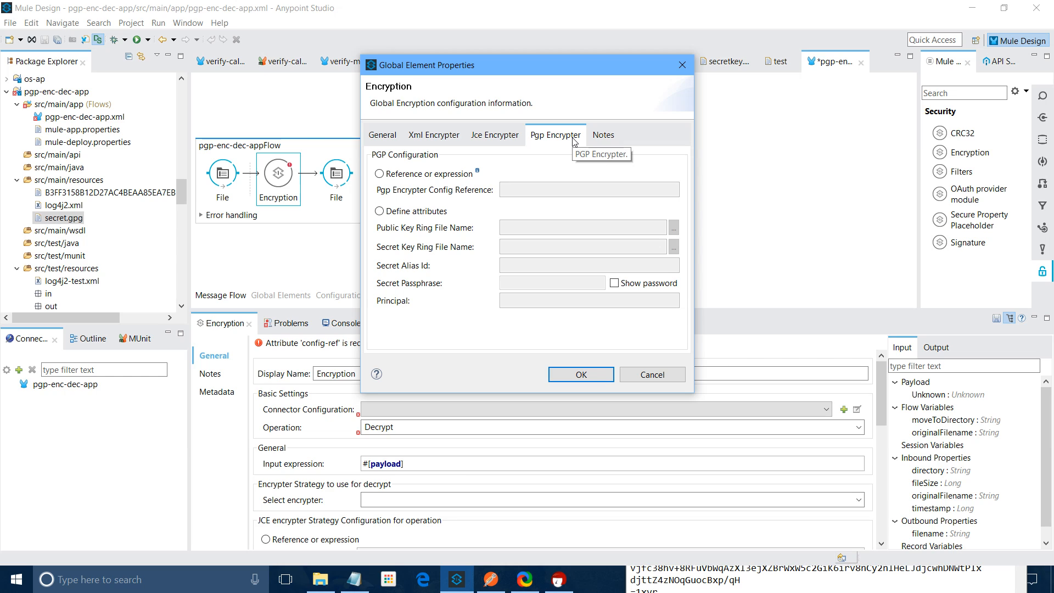
pyautogui.click(379, 211)
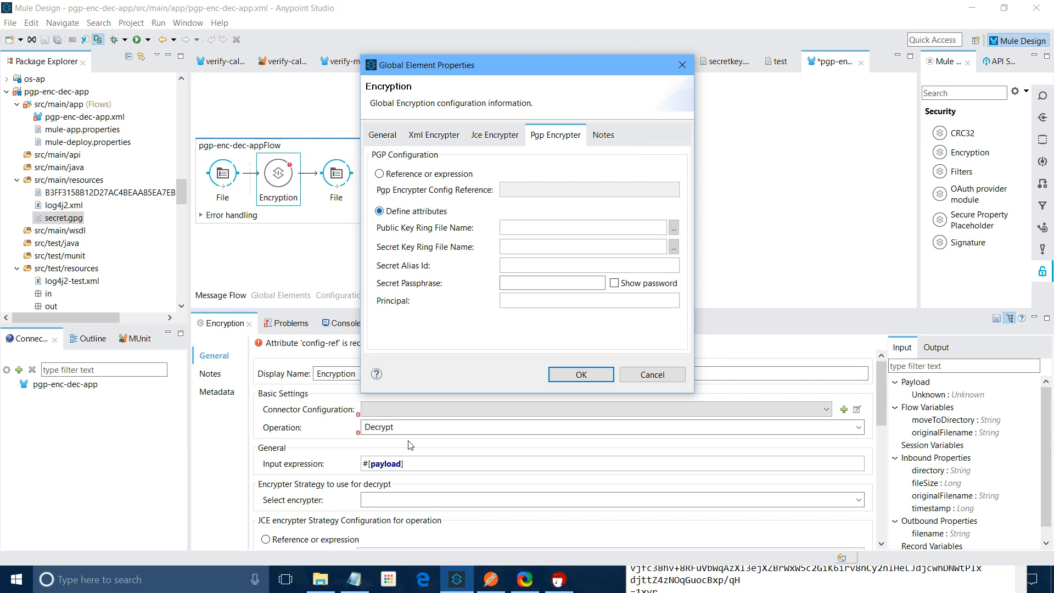
pyautogui.click(507, 226)
pyautogui.write('src/main/resources')
# Complete the public key ring path with the public key's file name ending in .gpg
pyautogui.hotkey('alt', 'Tab')
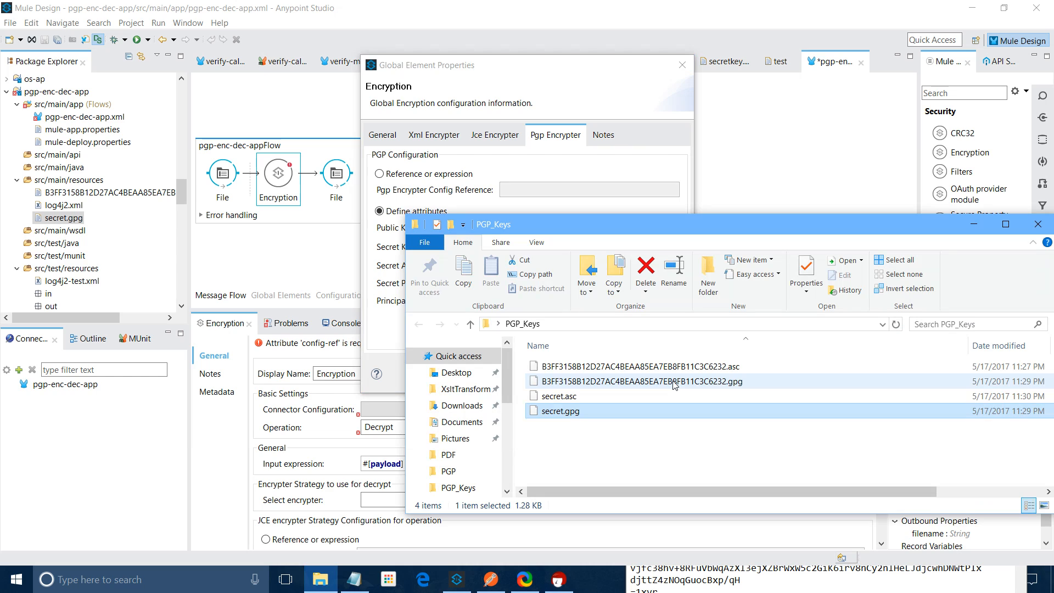
pyautogui.rightClick(675, 382)
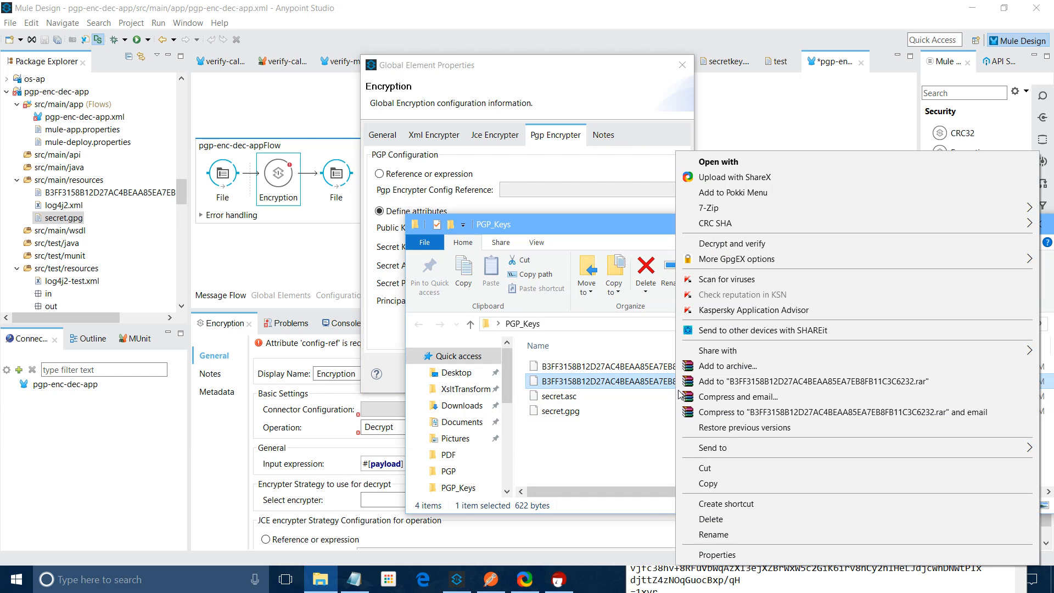
pyautogui.press('m')
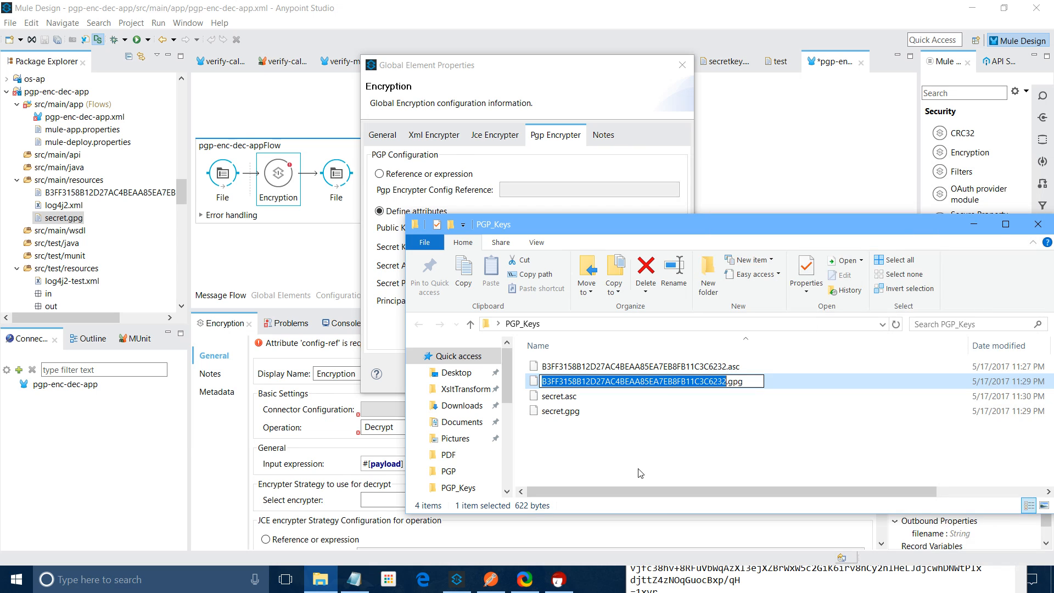
pyautogui.hotkey('alt', 'Tab')
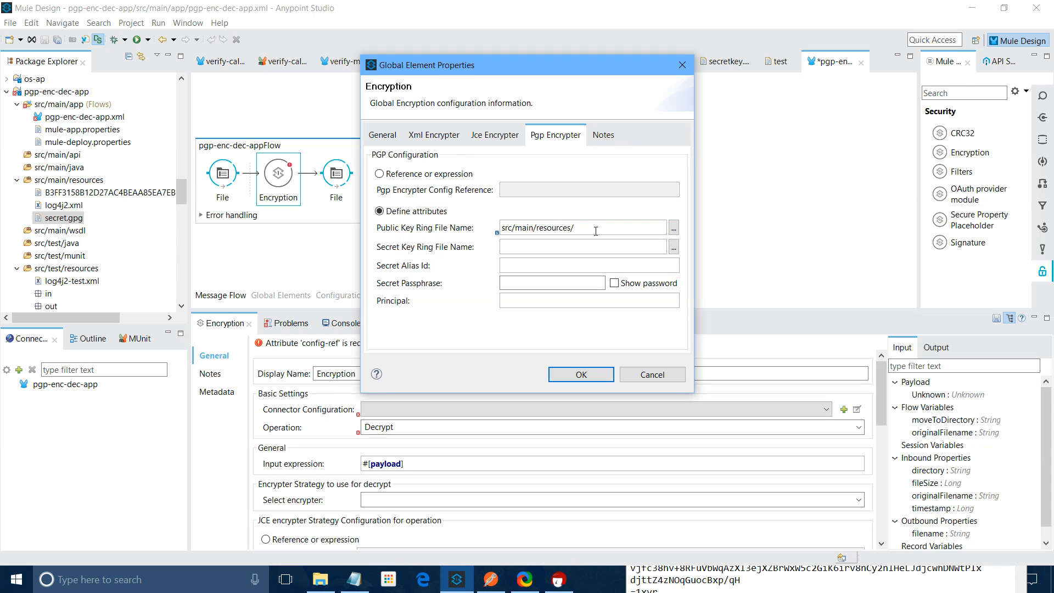
pyautogui.write('B3FF3158B12D27AC4BEAA85EA7EB8FB11C3C6232.gpg')
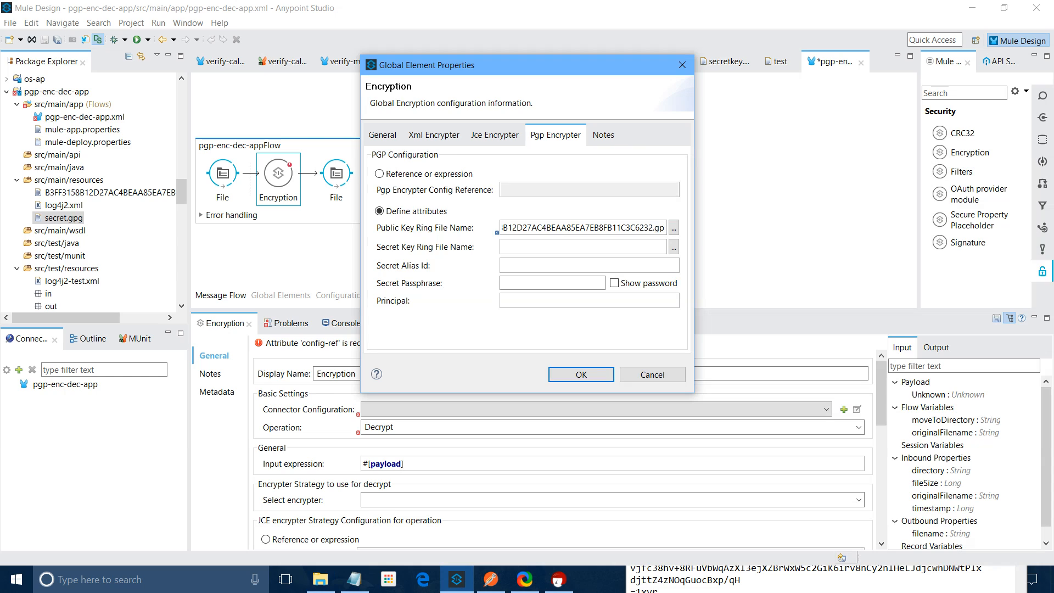
pyautogui.write('.gpg')
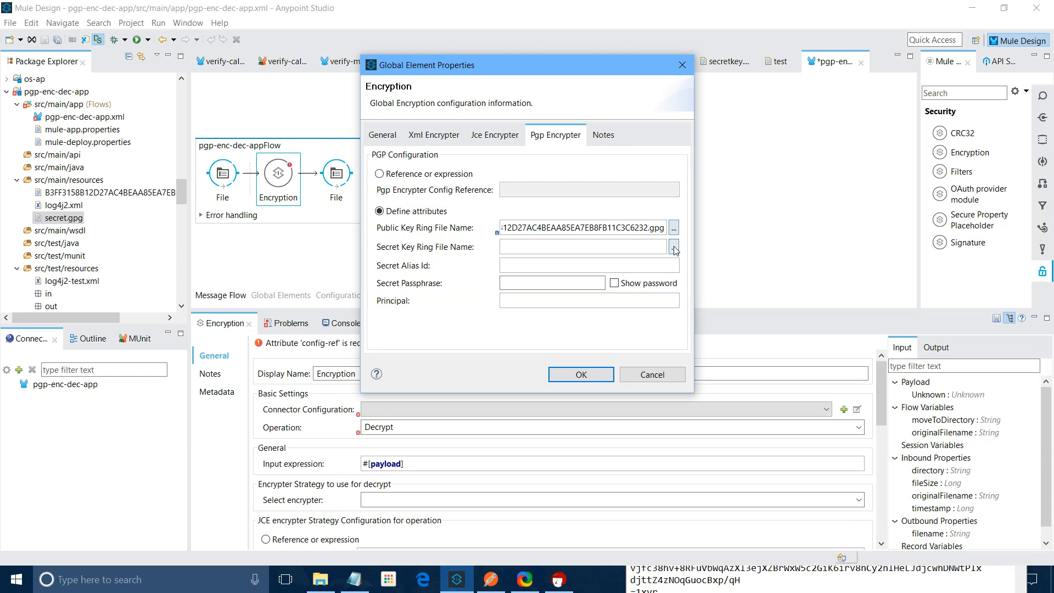
# Browse to src/main/resources/secret.gpg as the Secret Key Ring File Name
pyautogui.click(673, 247)
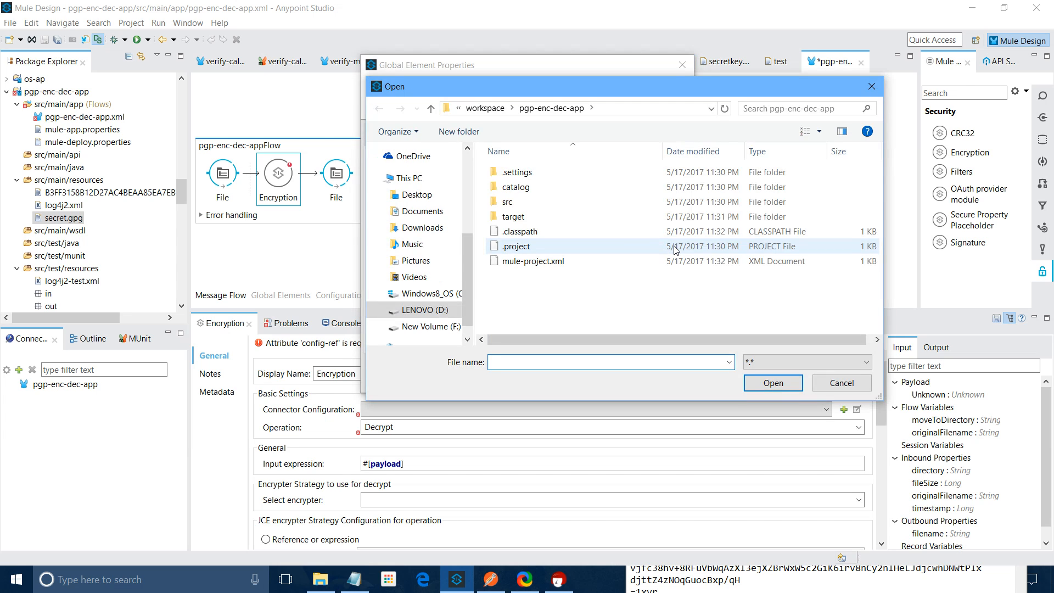
pyautogui.doubleClick(507, 203)
pyautogui.doubleClick(509, 189)
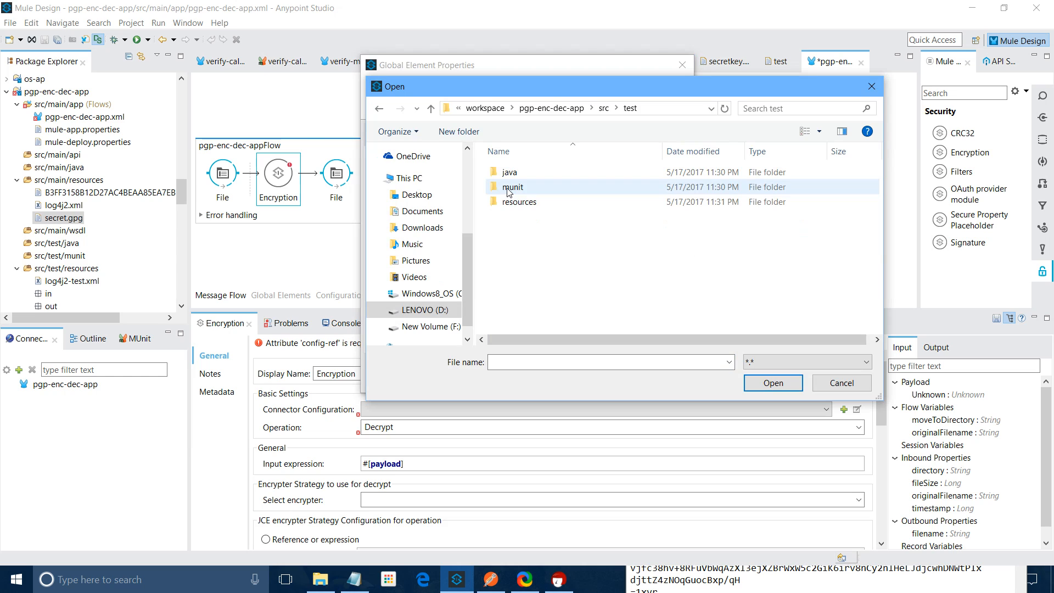
pyautogui.doubleClick(516, 202)
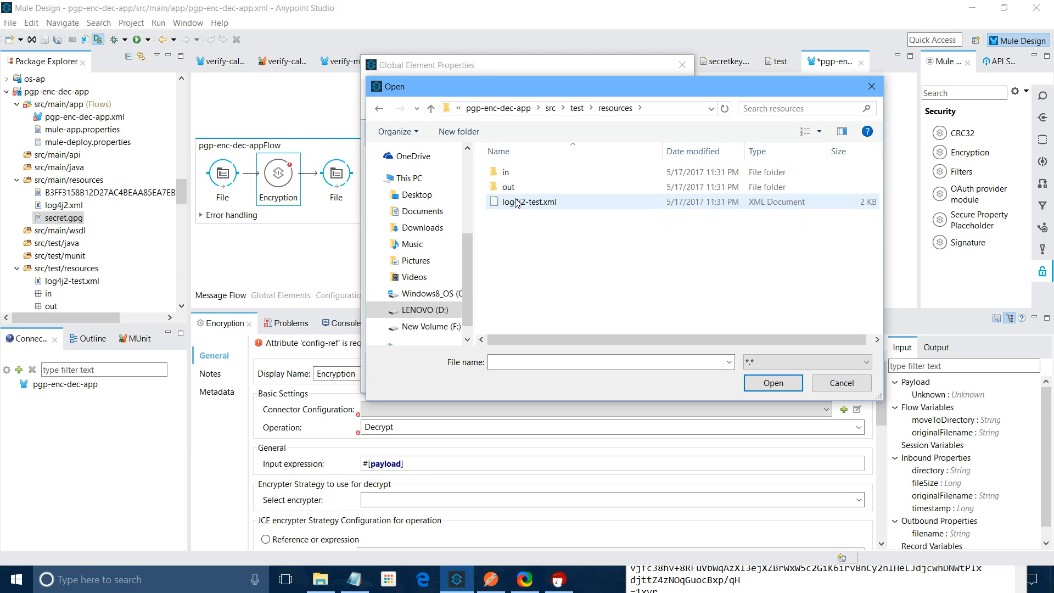
pyautogui.click(560, 108)
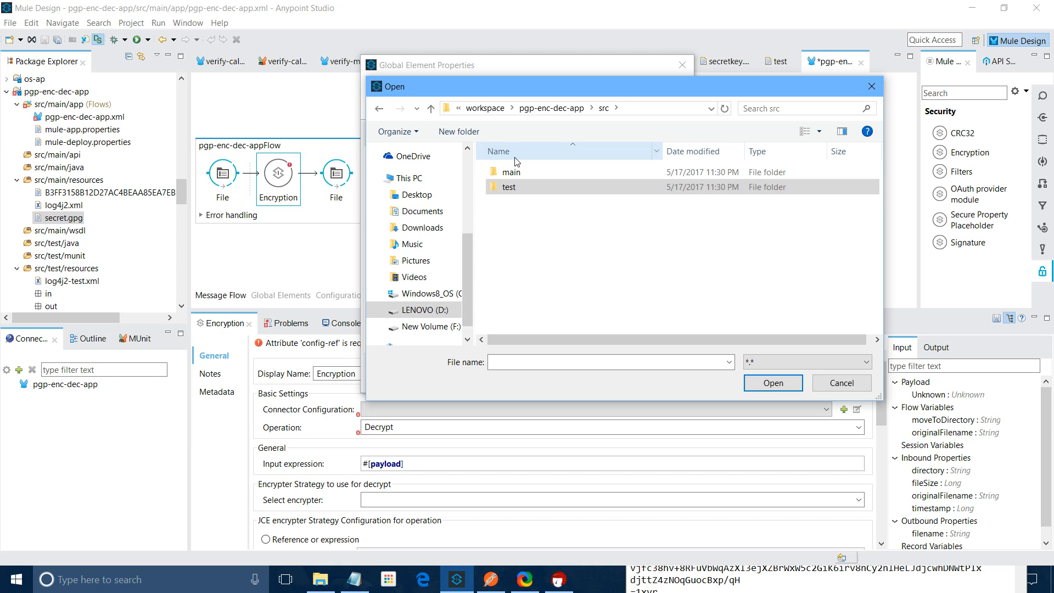
pyautogui.doubleClick(511, 172)
pyautogui.doubleClick(513, 217)
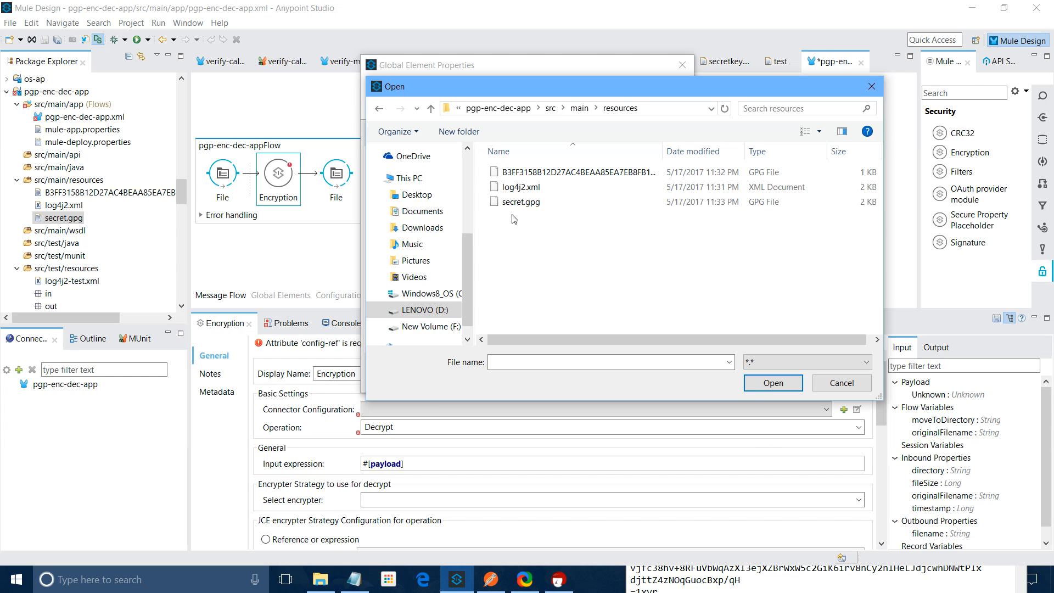
pyautogui.doubleClick(518, 201)
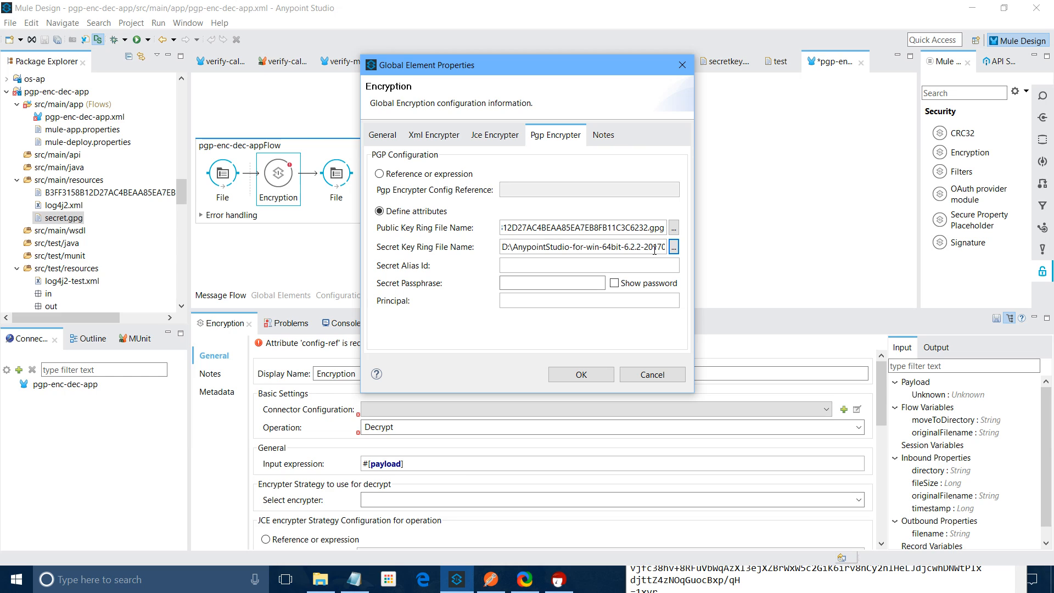
# Shorten the secret key ring path to the relative src/main/resources/secret.gpg with forward slashes
pyautogui.moveTo(654, 250); pyautogui.dragTo(477, 256)
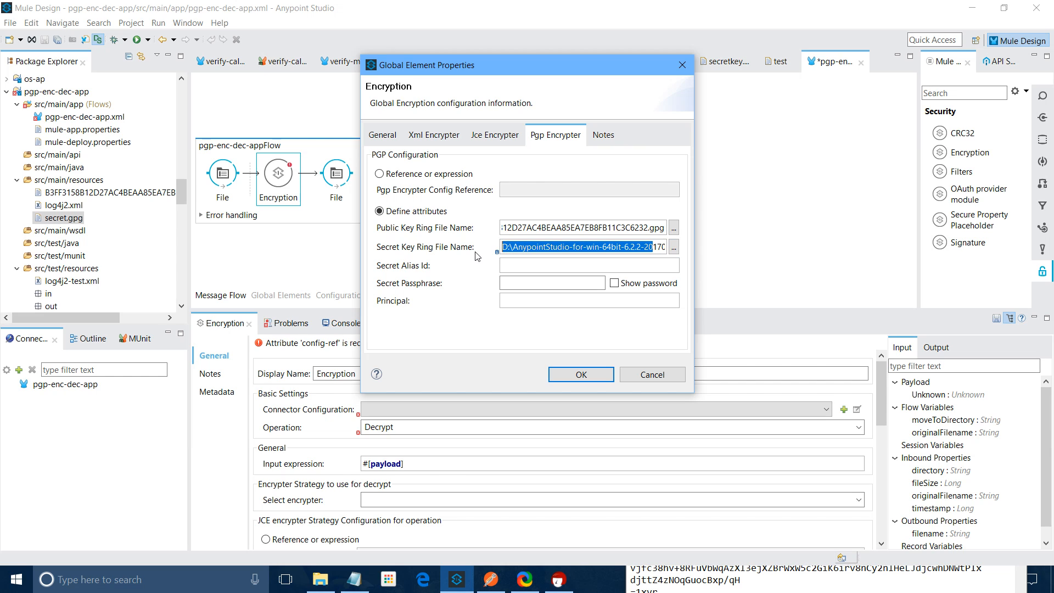
pyautogui.press('BackSpace')
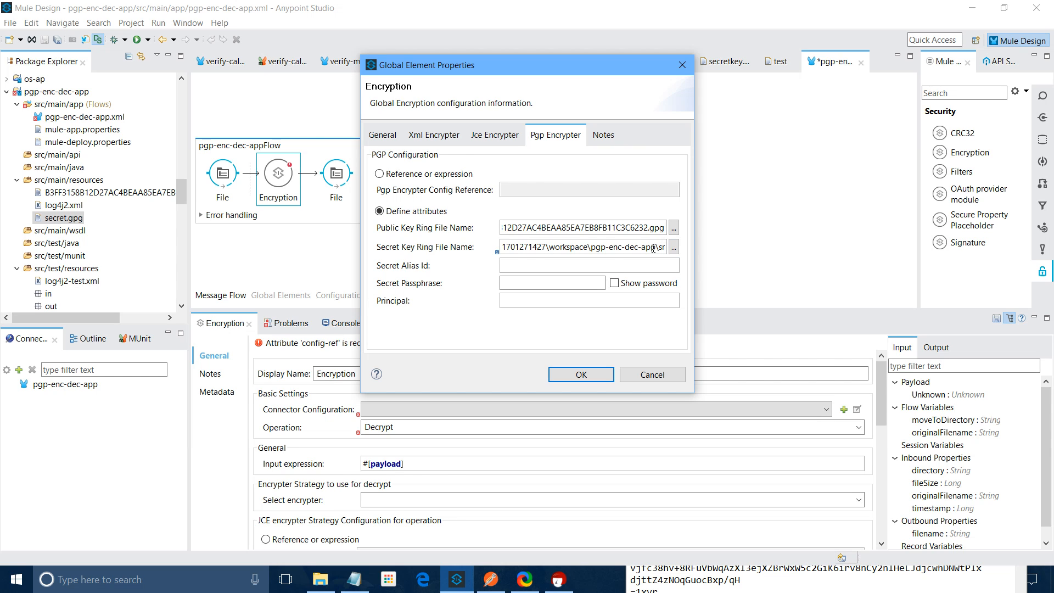
pyautogui.click(658, 247)
pyautogui.press('BackSpace')
pyautogui.press('BackSpace')
pyautogui.press('BackSpace')
pyautogui.press('BackSpace')
pyautogui.press('BackSpace')
pyautogui.press('BackSpace')
pyautogui.press('BackSpace')
pyautogui.press('BackSpace')
pyautogui.press('BackSpace')
pyautogui.press('BackSpace')
pyautogui.press('BackSpace')
pyautogui.press('BackSpace')
pyautogui.press('BackSpace')
pyautogui.press('BackSpace')
pyautogui.press('BackSpace')
pyautogui.press('BackSpace')
pyautogui.press('BackSpace')
pyautogui.press('BackSpace')
pyautogui.press('BackSpace')
pyautogui.press('BackSpace')
pyautogui.press('BackSpace')
pyautogui.press('BackSpace')
pyautogui.press('BackSpace')
pyautogui.press('BackSpace')
pyautogui.press('BackSpace')
pyautogui.press('BackSpace')
pyautogui.press('BackSpace')
pyautogui.press('BackSpace')
pyautogui.press('BackSpace')
pyautogui.press('BackSpace')
pyautogui.press('BackSpace')
pyautogui.press('BackSpace')
pyautogui.press('BackSpace')
pyautogui.press('BackSpace')
pyautogui.press('BackSpace')
pyautogui.press('BackSpace')
pyautogui.press('BackSpace')
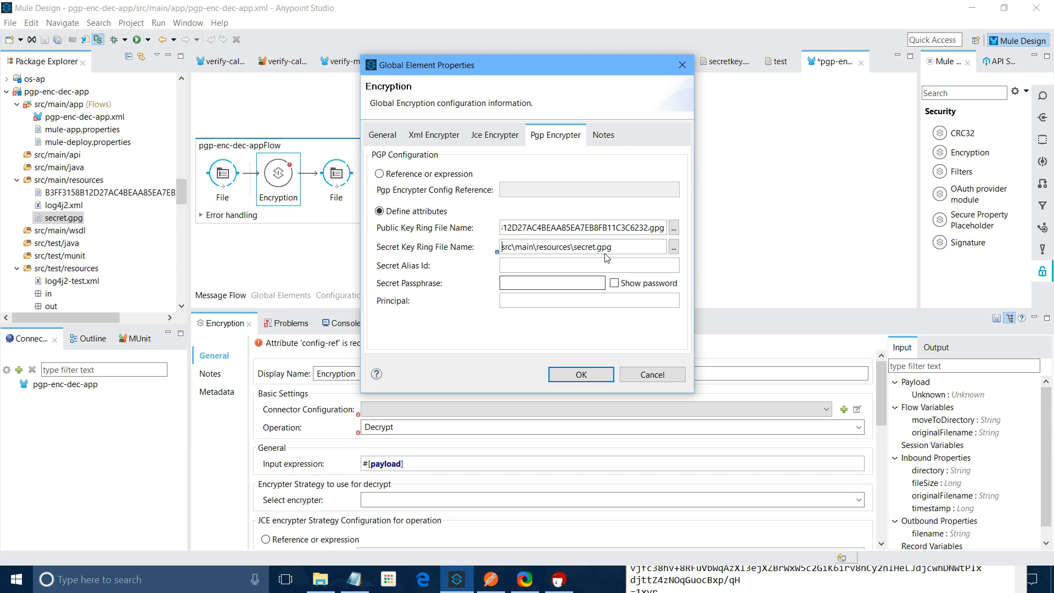
pyautogui.moveTo(663, 229); pyautogui.dragTo(480, 236)
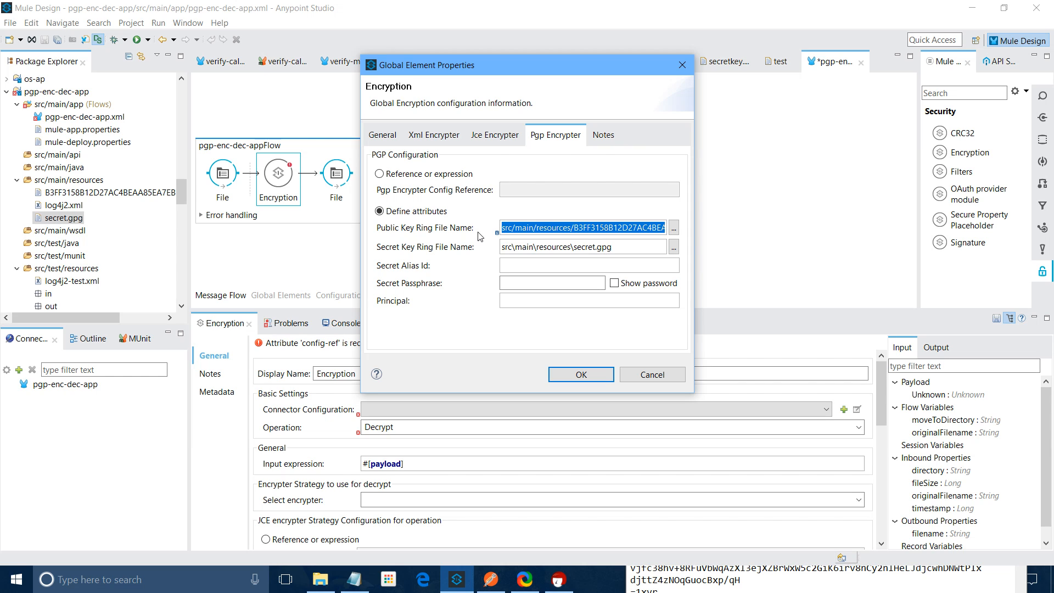
pyautogui.click(516, 247)
pyautogui.press('BackSpace')
pyautogui.write('/')
pyautogui.press('BackSpace')
pyautogui.write('/')
# Enter secret alias id 123 and the secret passphrase
pyautogui.write('123')
pyautogui.click(513, 278)
pyautogui.write('******')
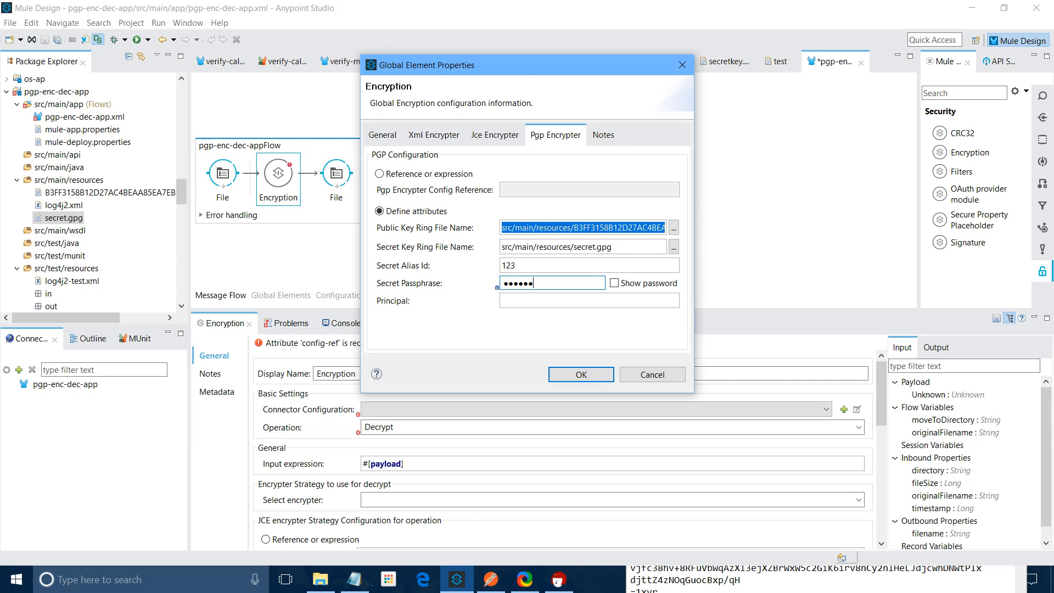
pyautogui.write('***')
pyautogui.click(517, 301)
pyautogui.hotkey('alt', 'Tab')
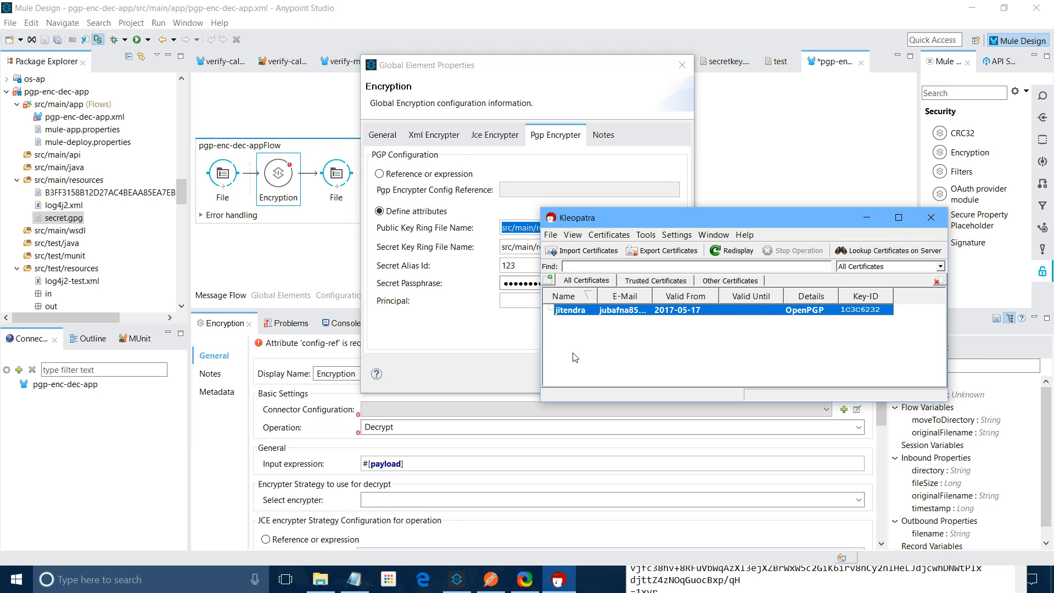
pyautogui.doubleClick(581, 309)
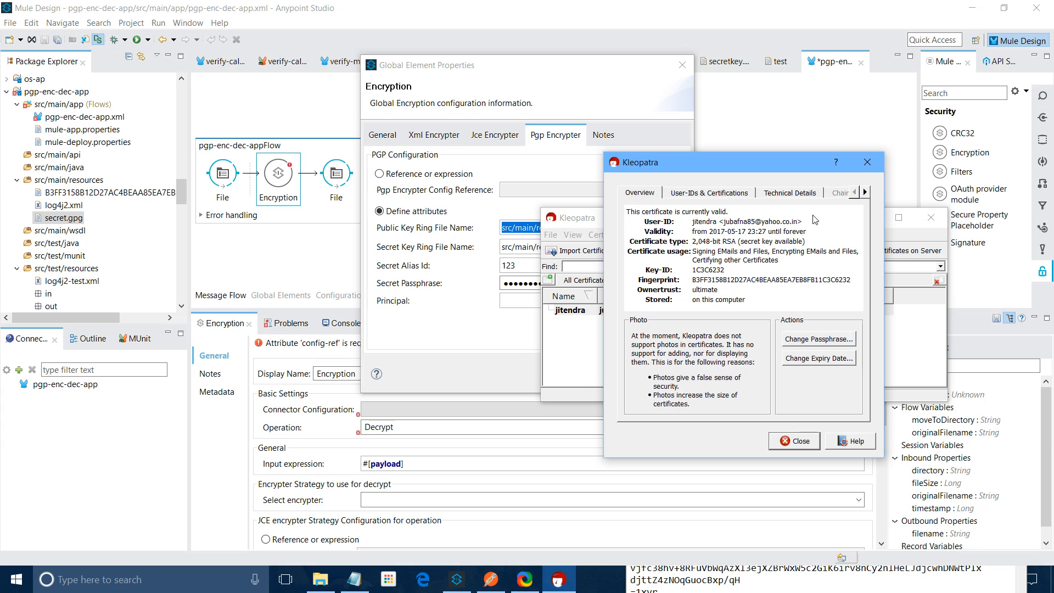
pyautogui.moveTo(814, 220); pyautogui.dragTo(693, 225)
pyautogui.hotkey('ctrl', 'c')
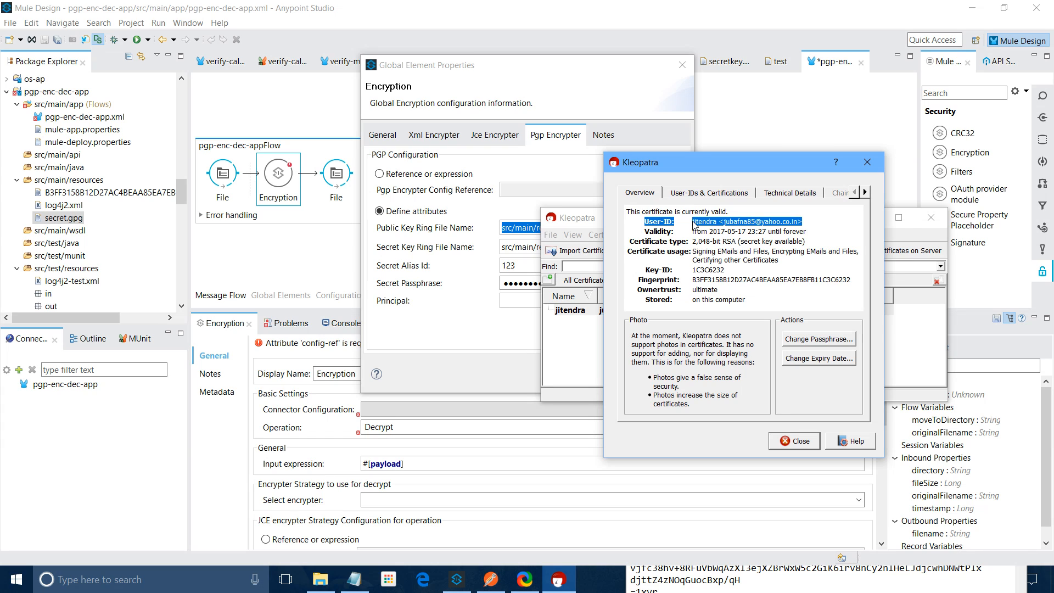
pyautogui.click(354, 586)
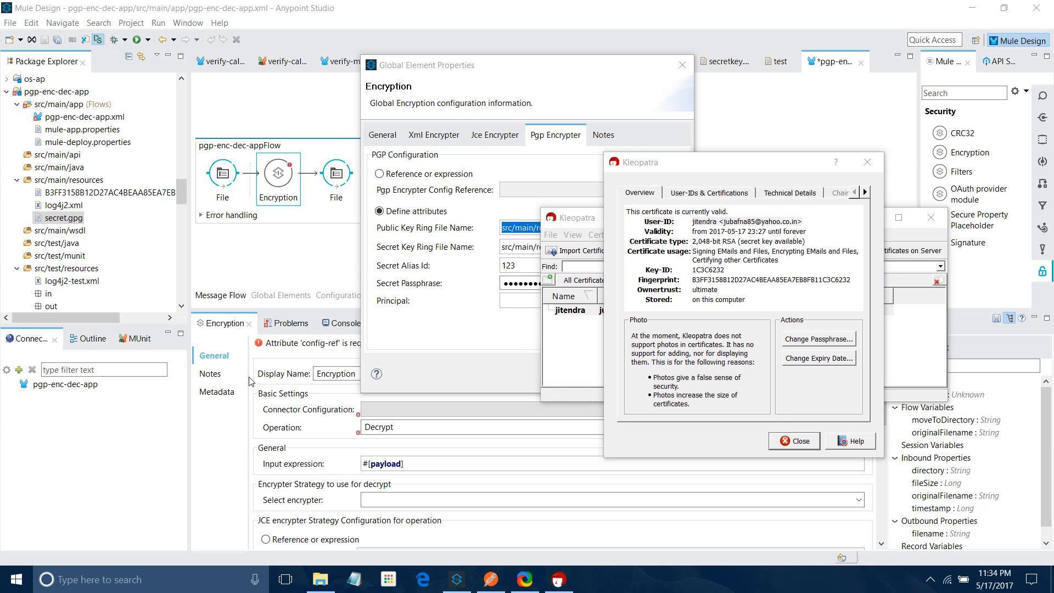
pyautogui.hotkey('ctrl', 'v')
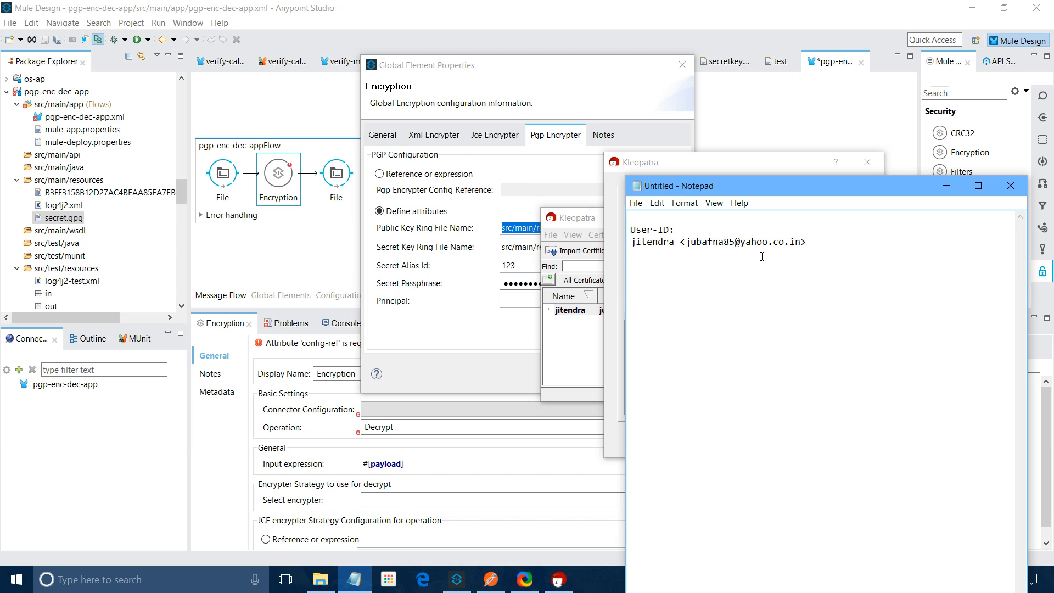
pyautogui.moveTo(762, 257); pyautogui.dragTo(624, 244)
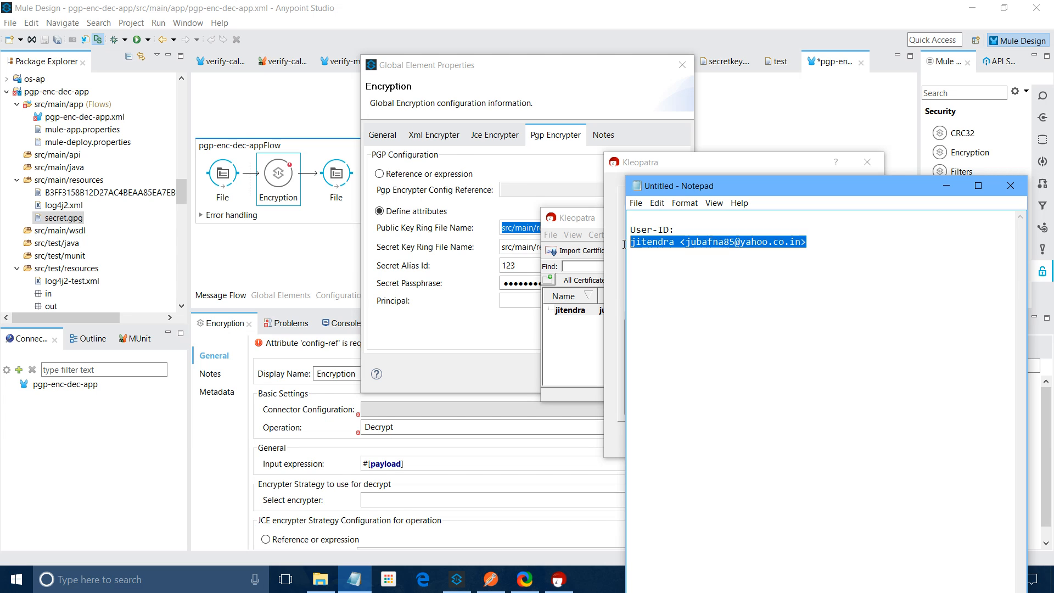
pyautogui.click(515, 303)
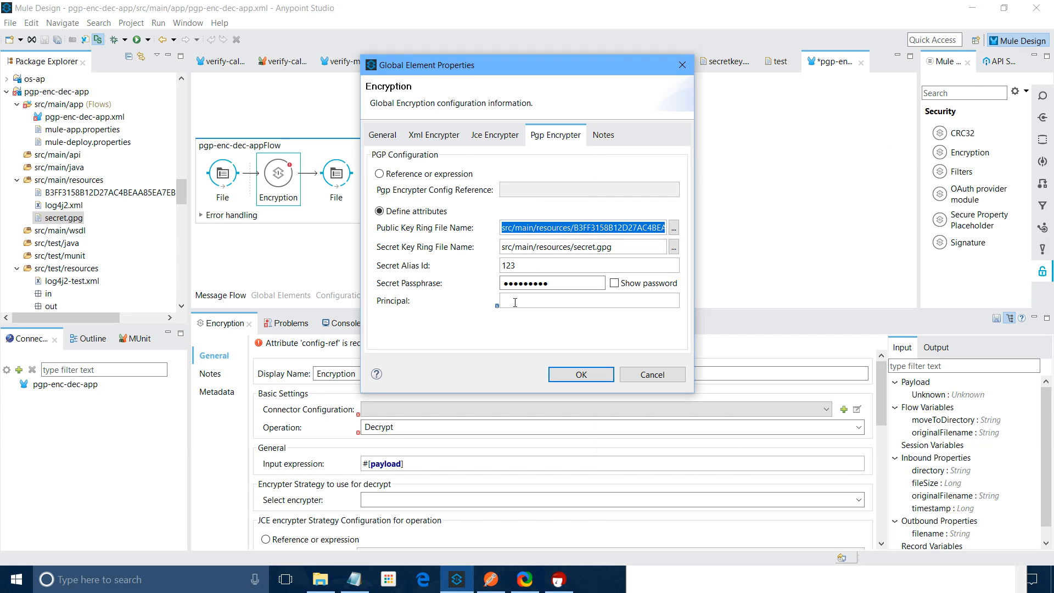
# Apply the PGP configuration and set the Encryption step to Encrypt with PGP_ENCRYPTER
pyautogui.click(591, 375)
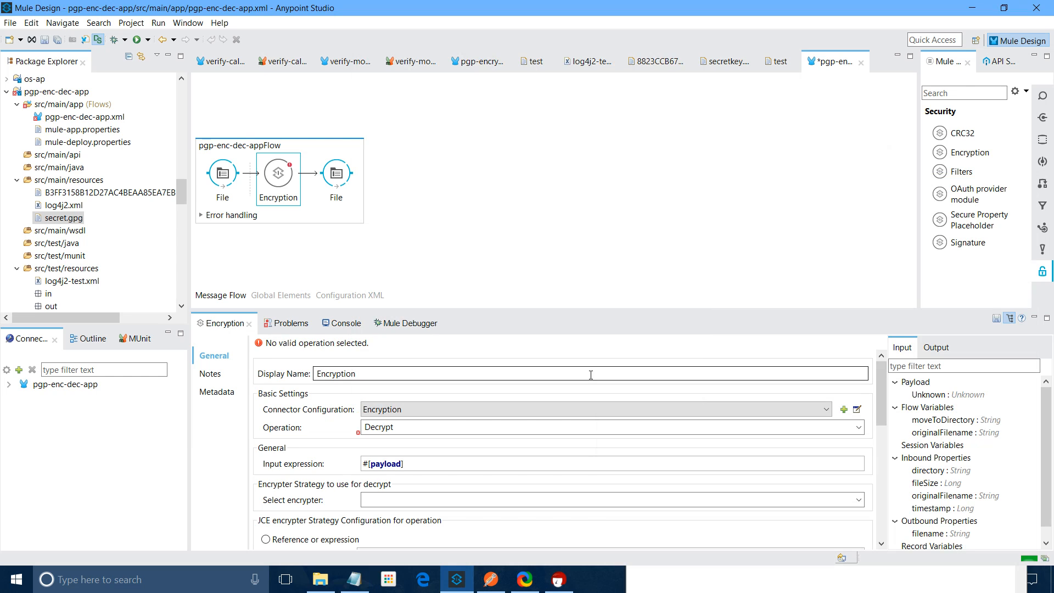
pyautogui.click(508, 427)
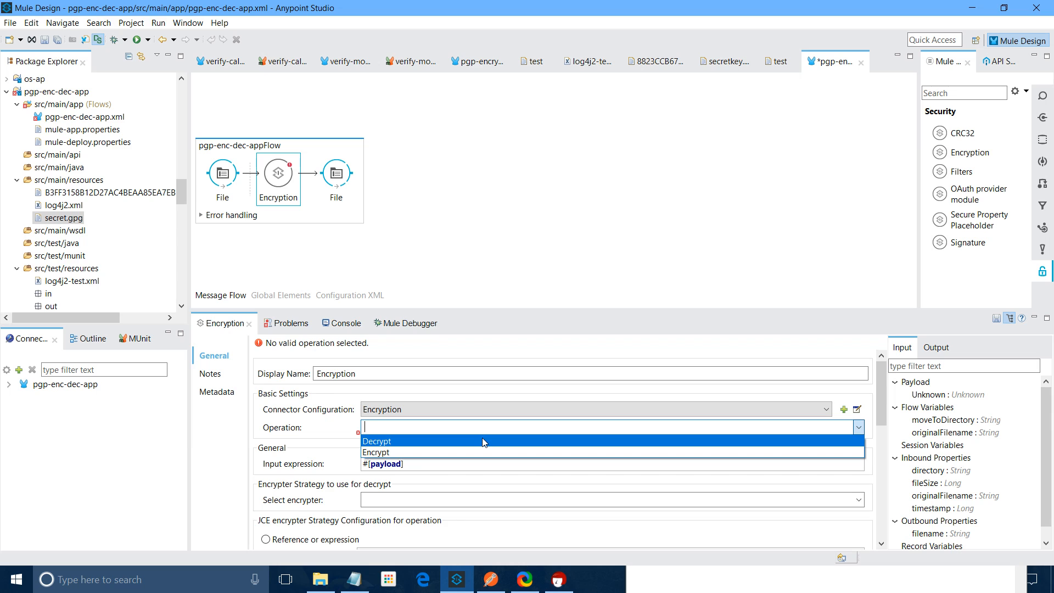
pyautogui.click(483, 452)
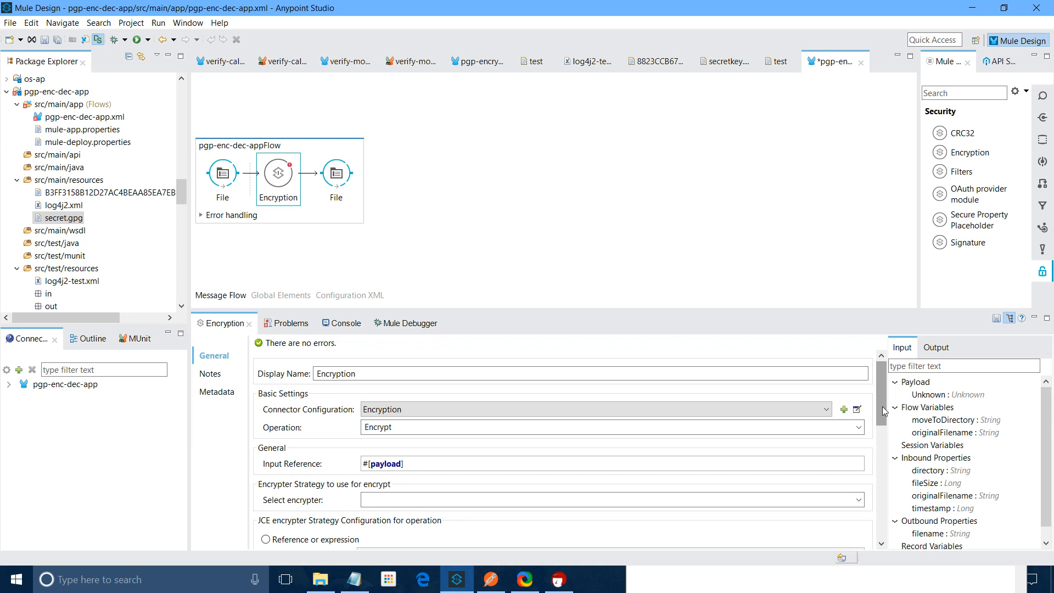
pyautogui.scroll(-3, 881, 410)
pyautogui.click(859, 399)
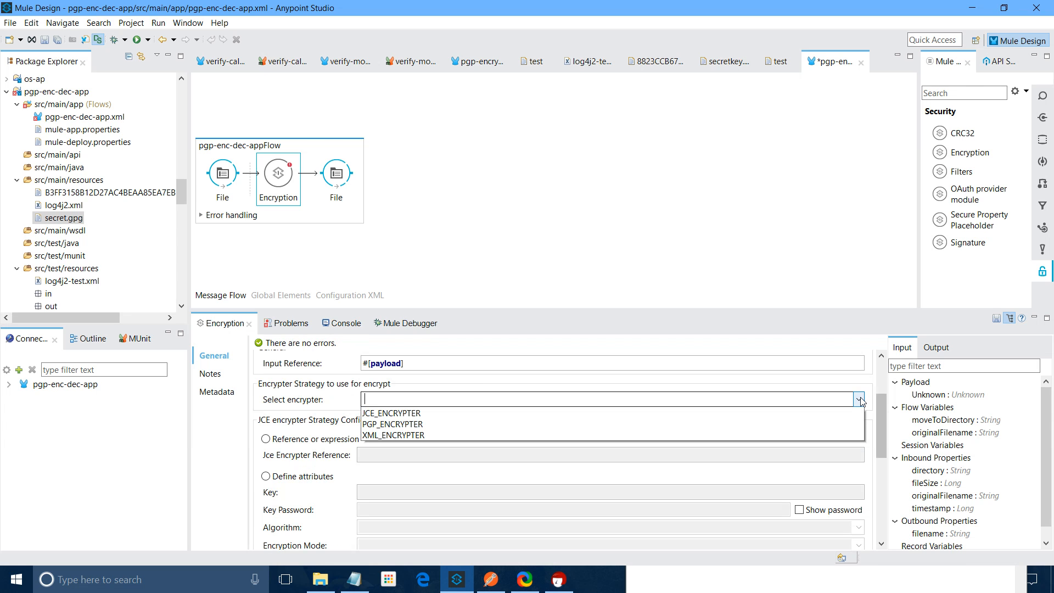
pyautogui.click(647, 424)
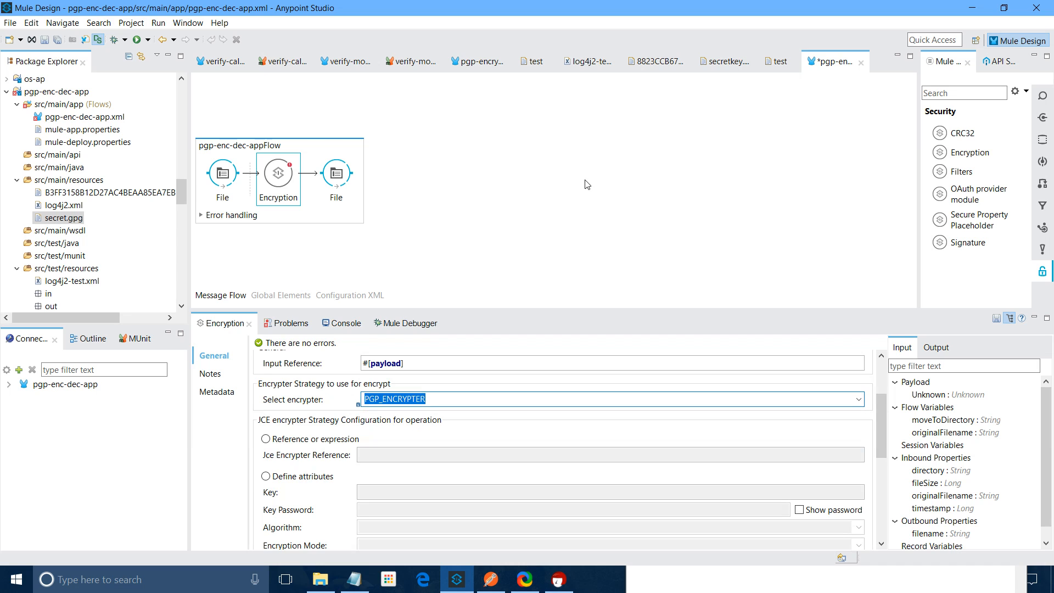
pyautogui.click(10, 23)
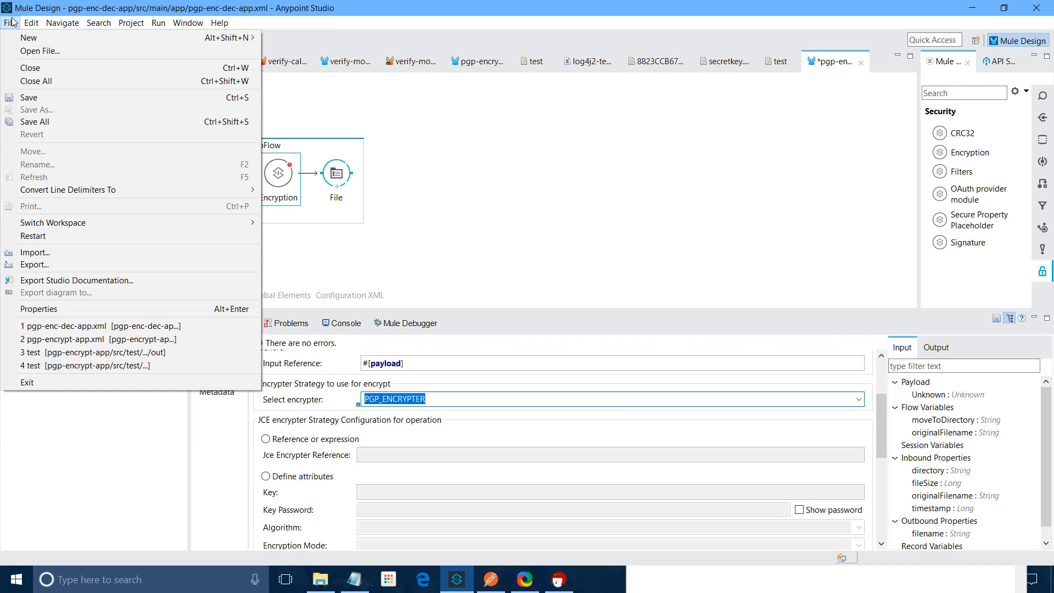
# Save the flow and run pgp-enc-dec-app, restarting the embedded Mule runtime
pyautogui.click(28, 97)
pyautogui.rightClick(553, 141)
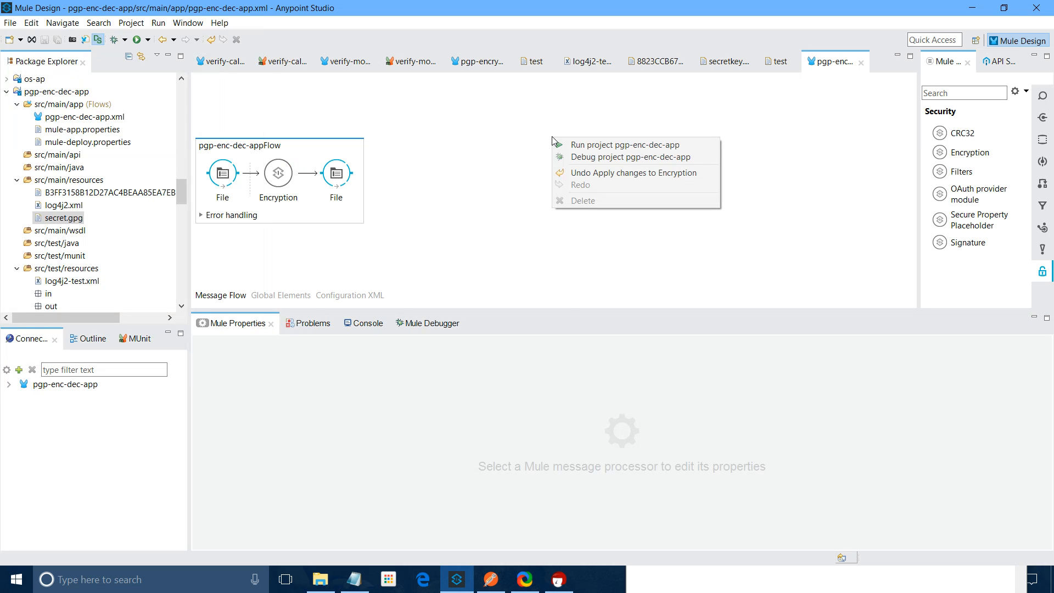
pyautogui.click(625, 144)
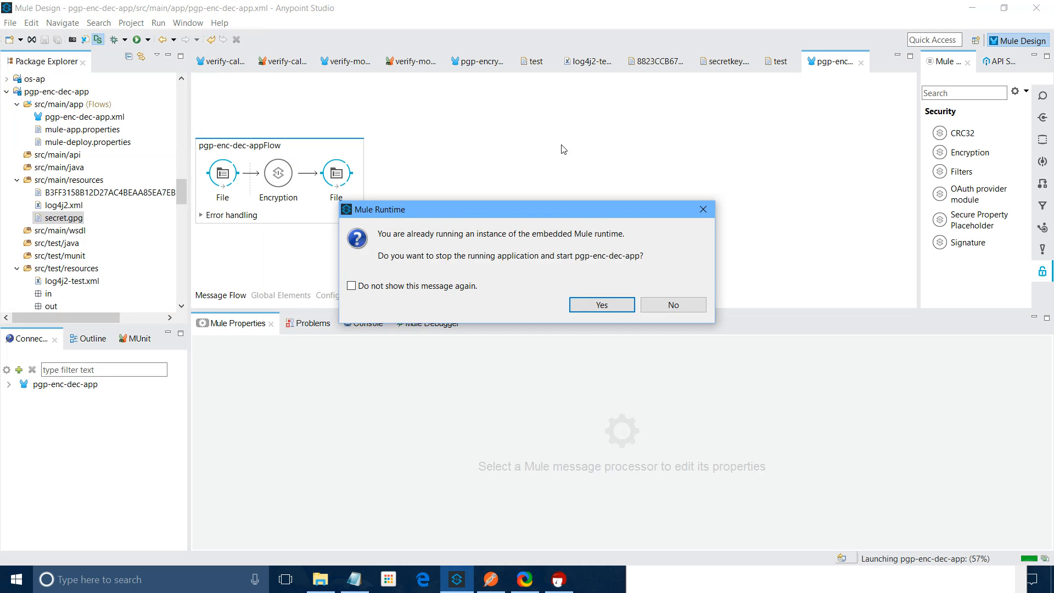
pyautogui.click(605, 306)
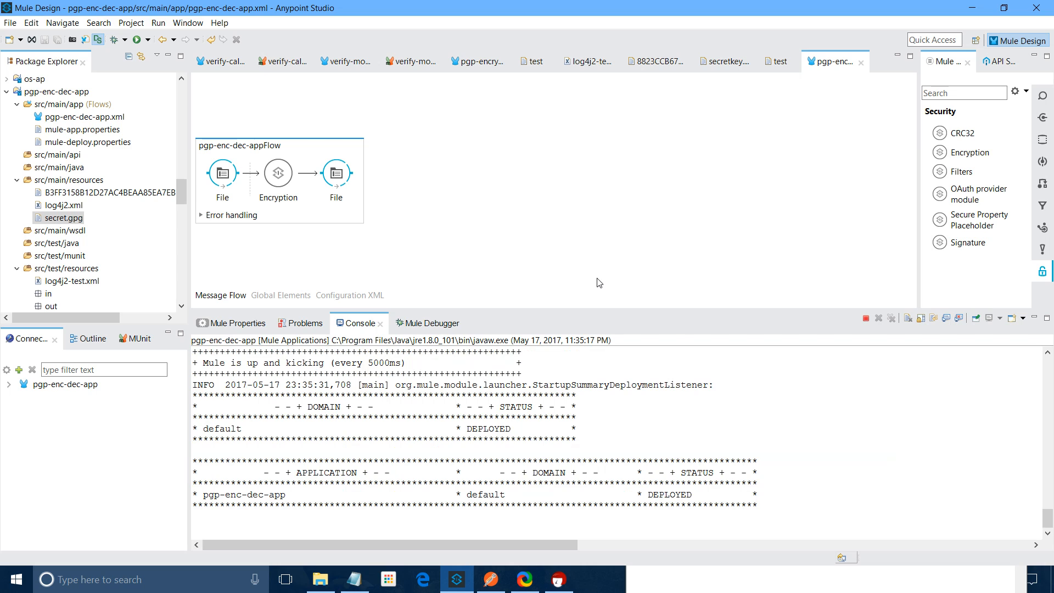
# Create a new file named test under src/test/resources
pyautogui.rightClick(60, 268)
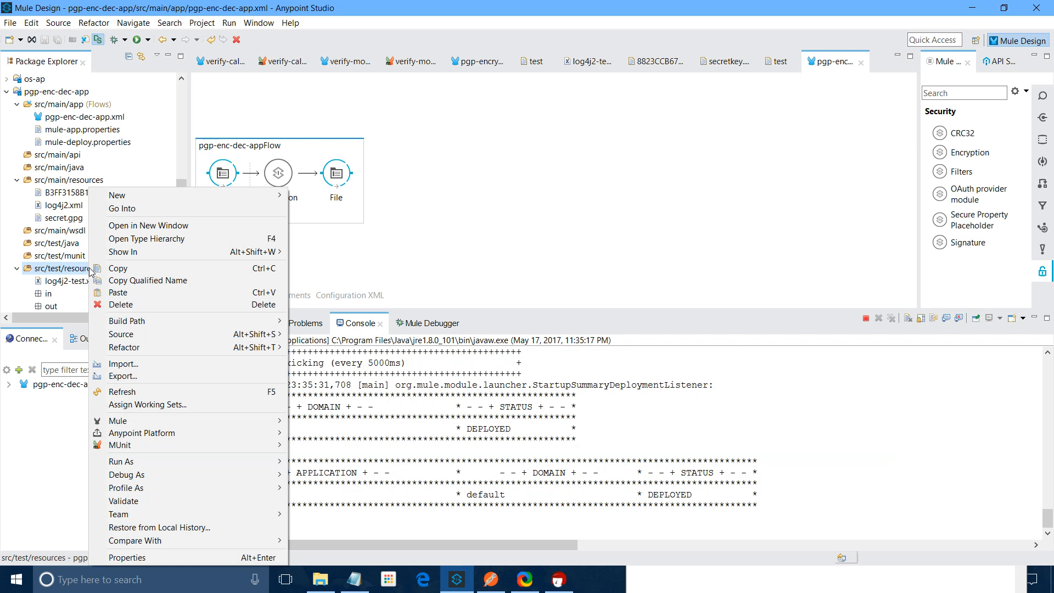
pyautogui.moveTo(220, 195)
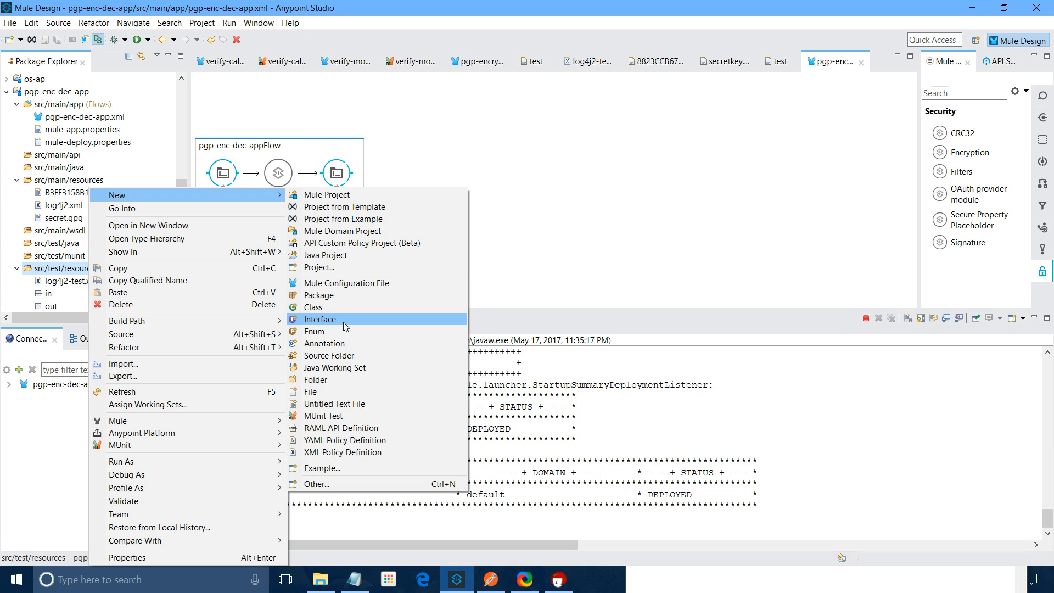
pyautogui.click(310, 392)
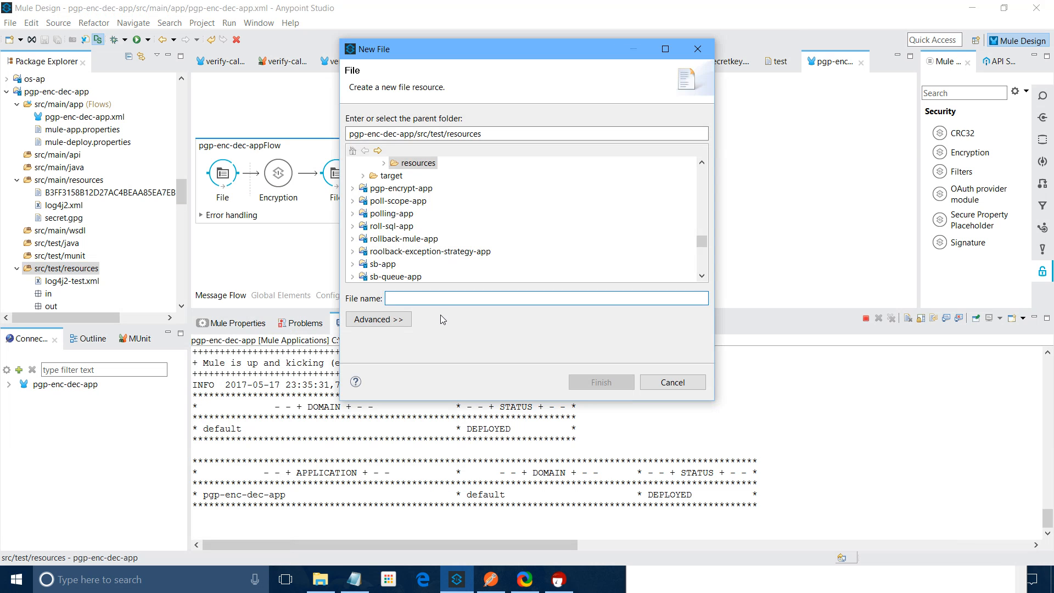
pyautogui.write('test')
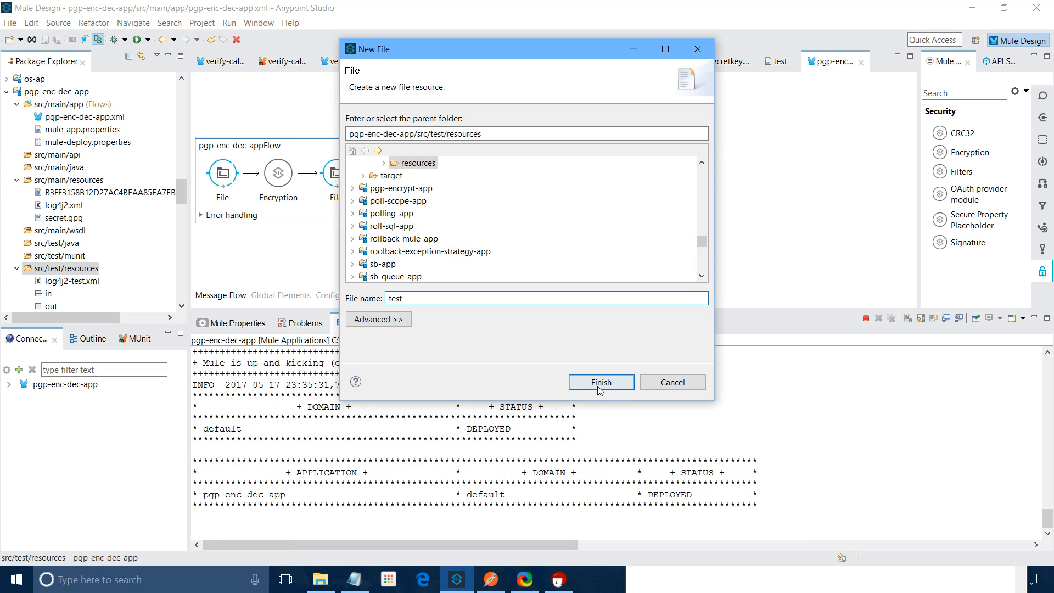
pyautogui.click(600, 384)
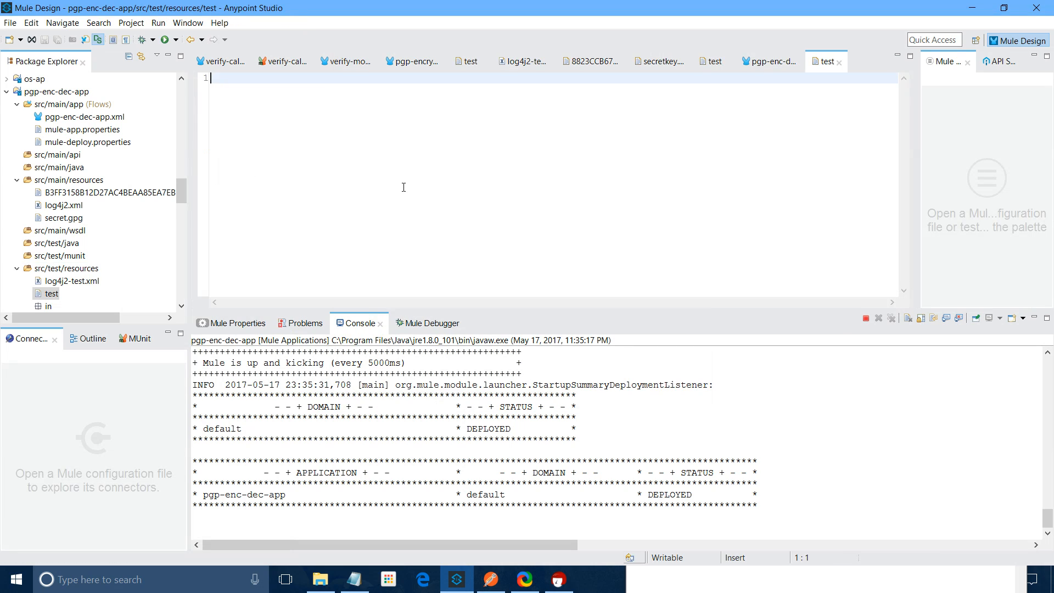
# Type four lines of random sample text into test and save it
pyautogui.write('eghewryuewryuweryewr')
pyautogui.press('Return')
pyautogui.write('uewryuewruyewr')
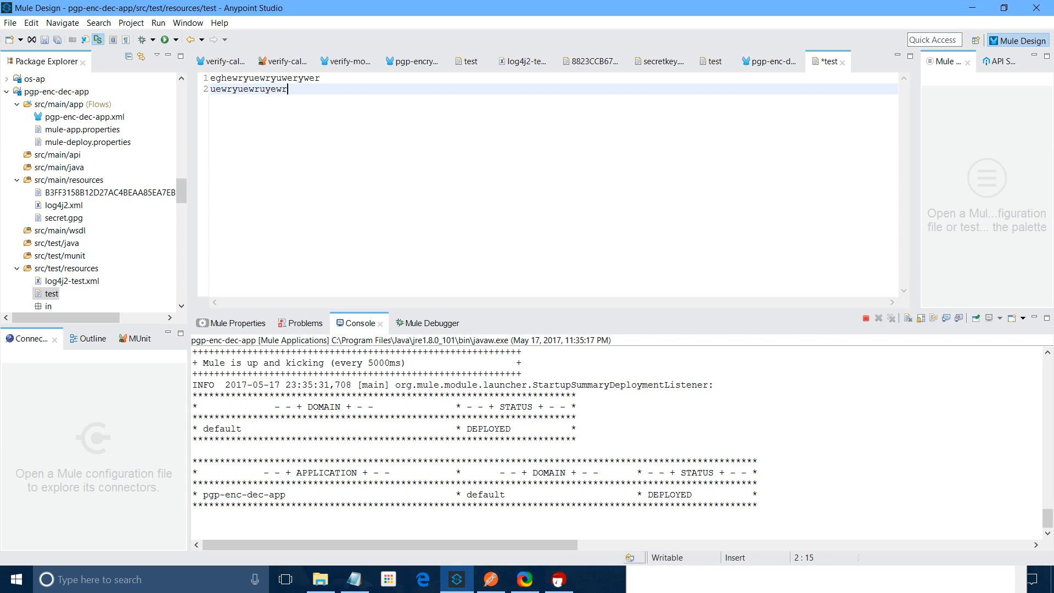
pyautogui.write('rew')
pyautogui.press('Return')
pyautogui.write('yuuqreewruieruewr')
pyautogui.press('Return')
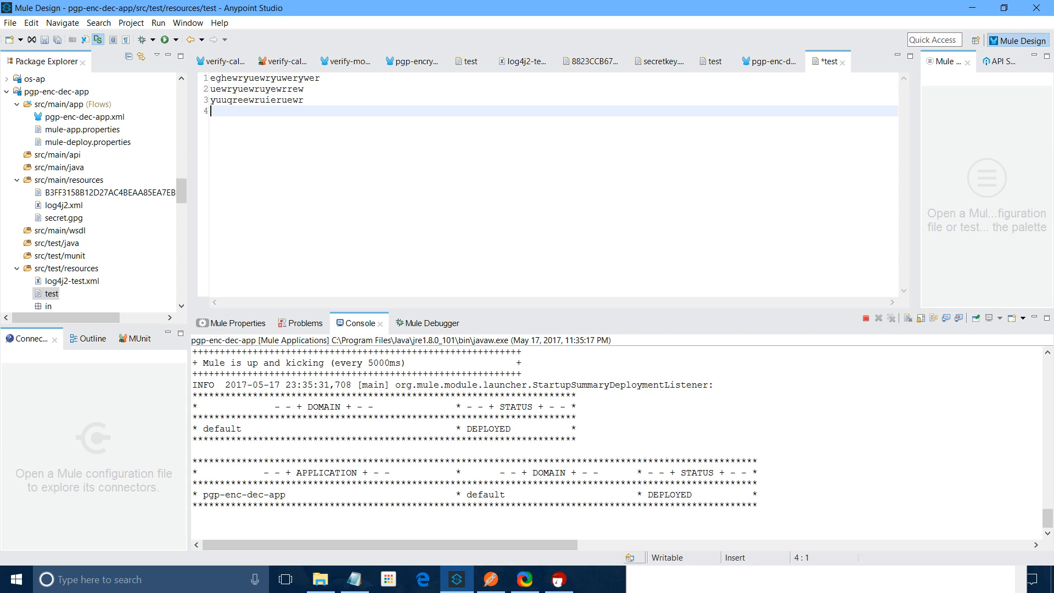
pyautogui.write('yqeyueryuewryuew')
pyautogui.hotkey('ctrl', 's')
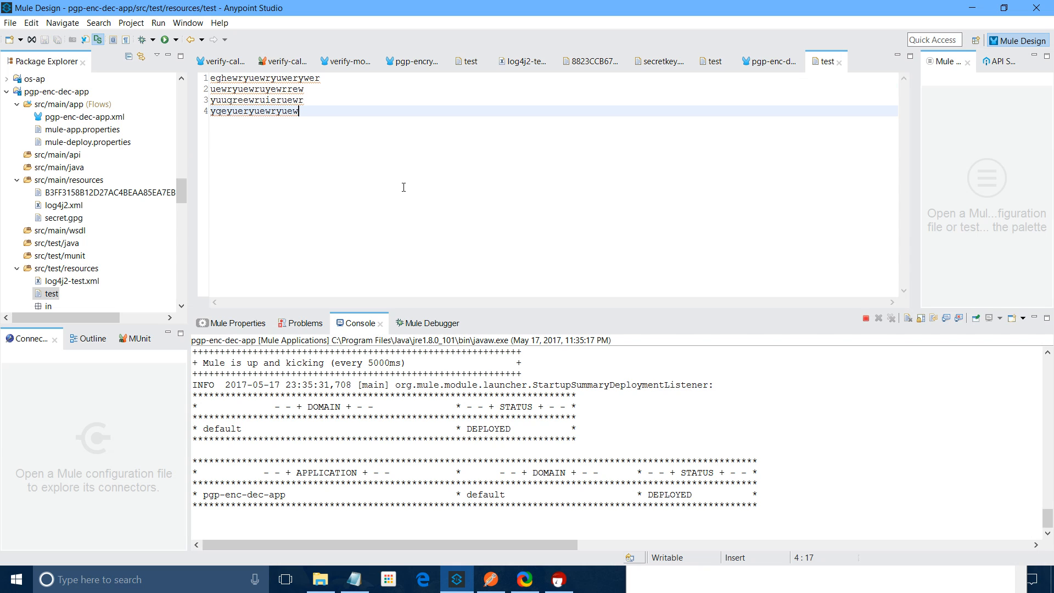
pyautogui.scroll(-2, 54, 218)
pyautogui.click(54, 218)
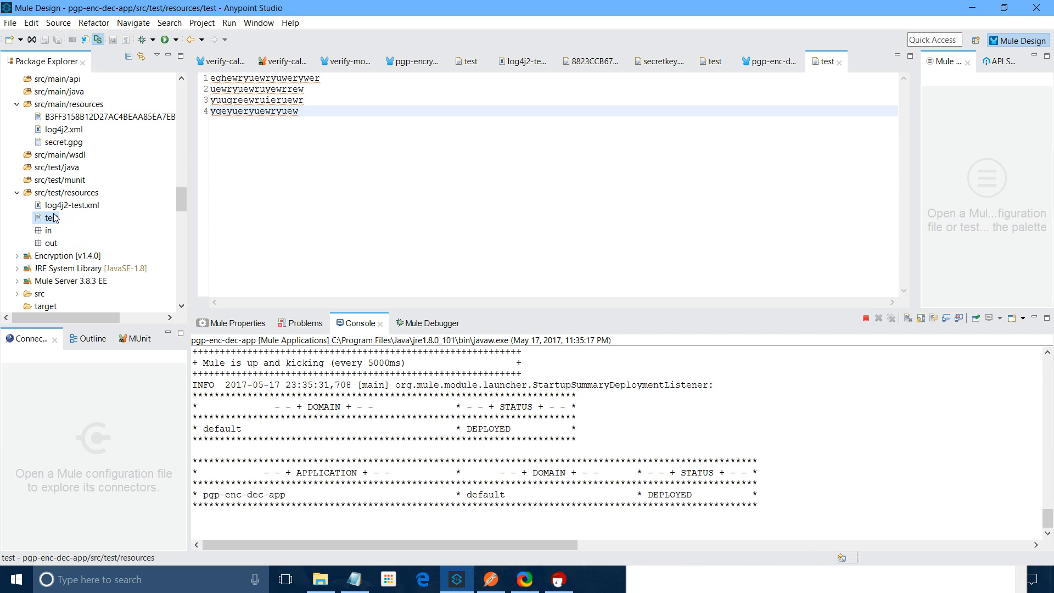
# Paste a copy of test into the in folder, then select the available key id in the console error
pyautogui.rightClick(53, 218)
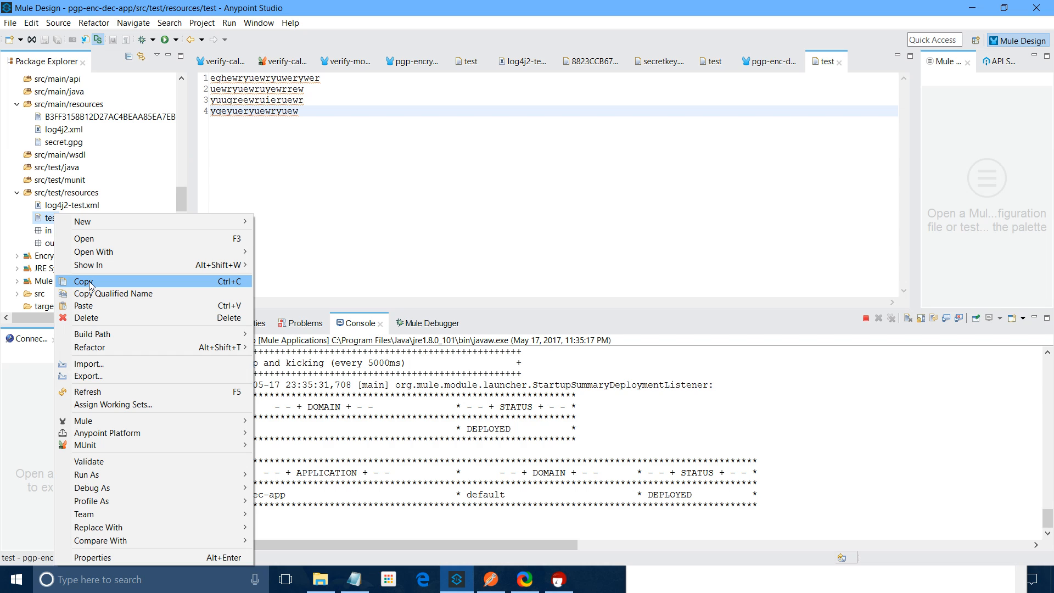
pyautogui.click(90, 281)
pyautogui.rightClick(45, 230)
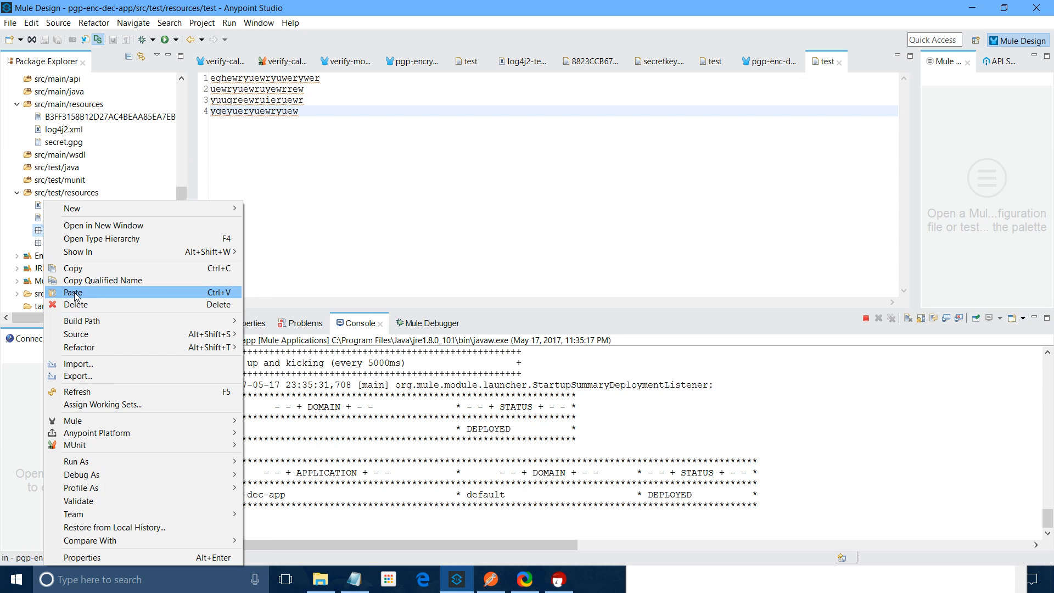
pyautogui.click(73, 293)
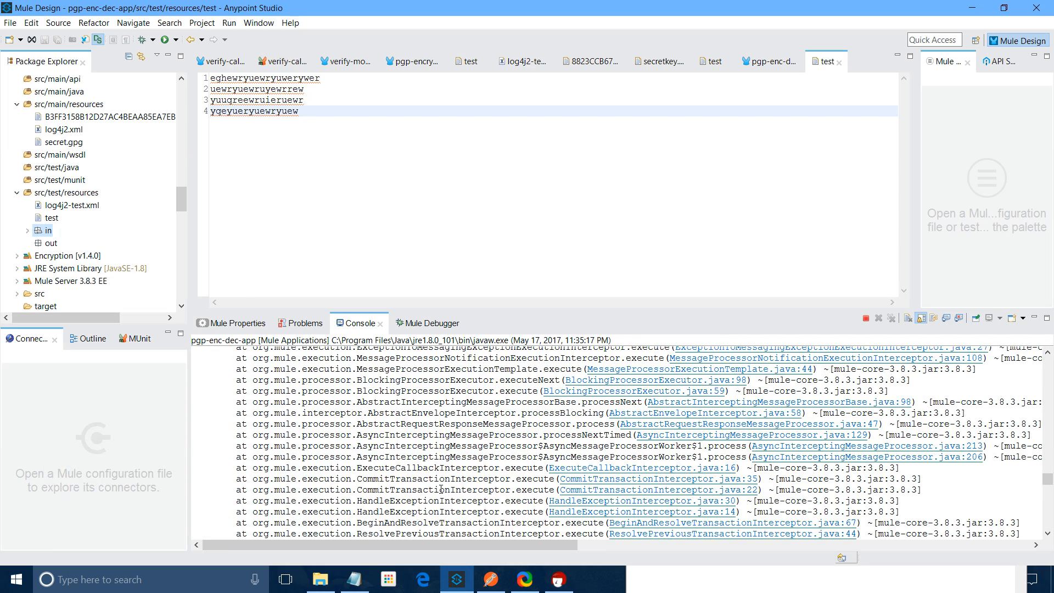
pyautogui.scroll(10, 441, 488)
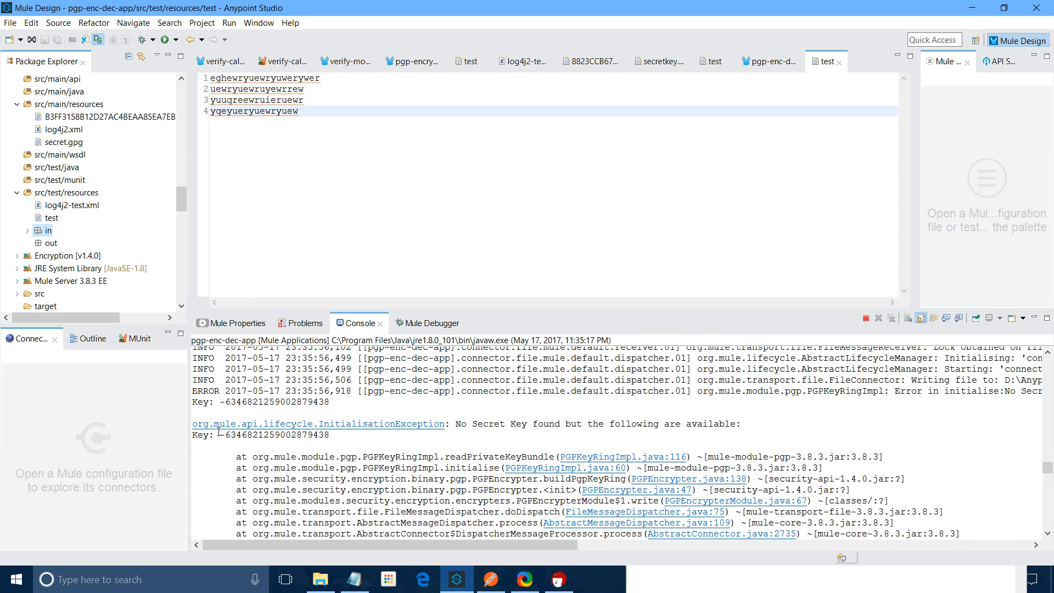
pyautogui.moveTo(219, 433); pyautogui.dragTo(329, 435)
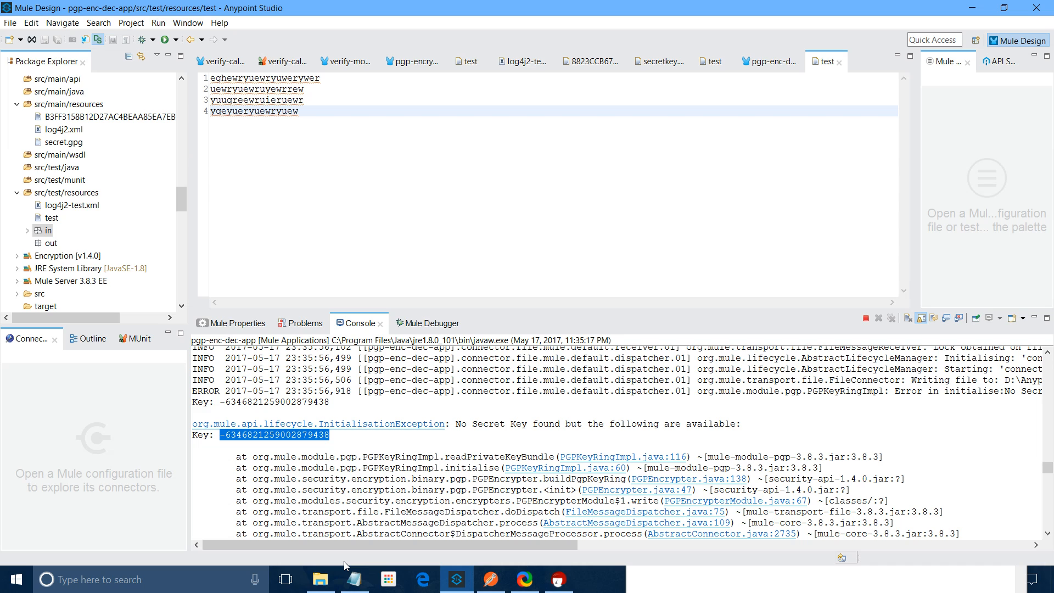
# In pgp-enc-dec-app.xml's Pgp Encrypter config, paste the copied key id over Secret Alias Id 123
pyautogui.moveTo(186, 203); pyautogui.dragTo(188, 193)
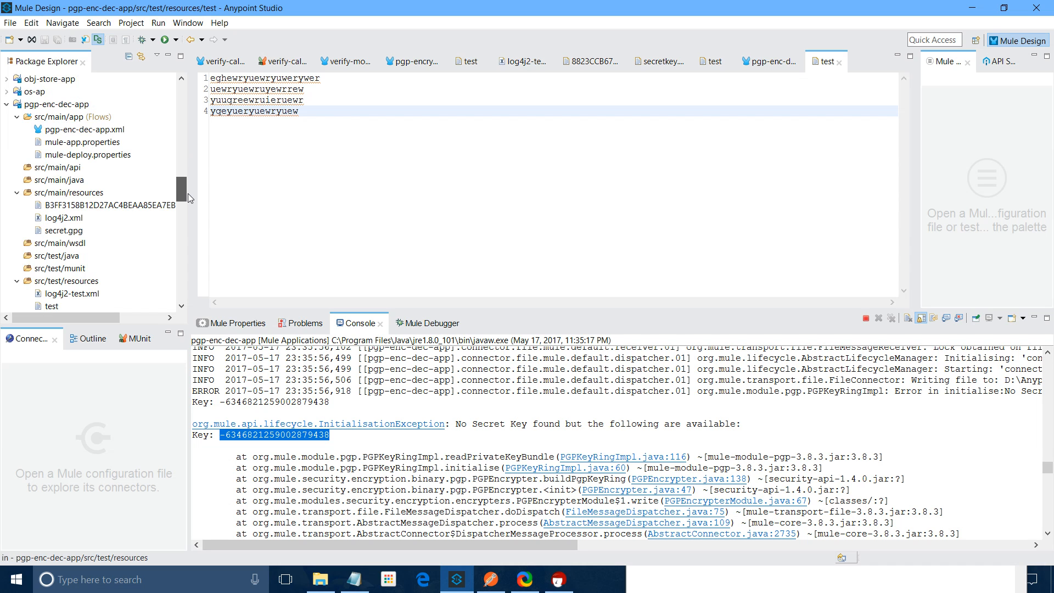
pyautogui.doubleClick(84, 129)
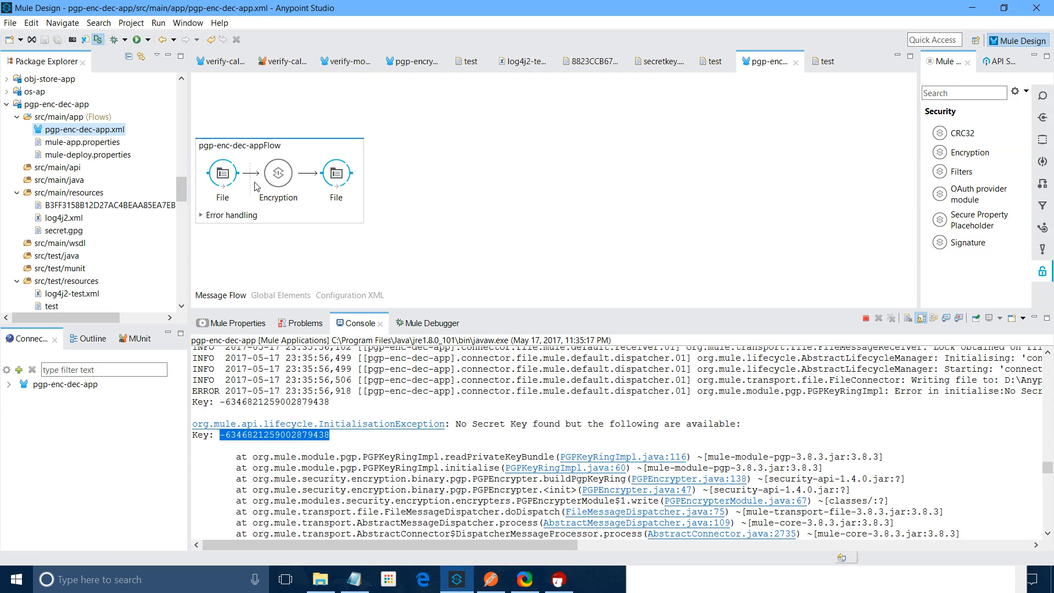
pyautogui.click(264, 184)
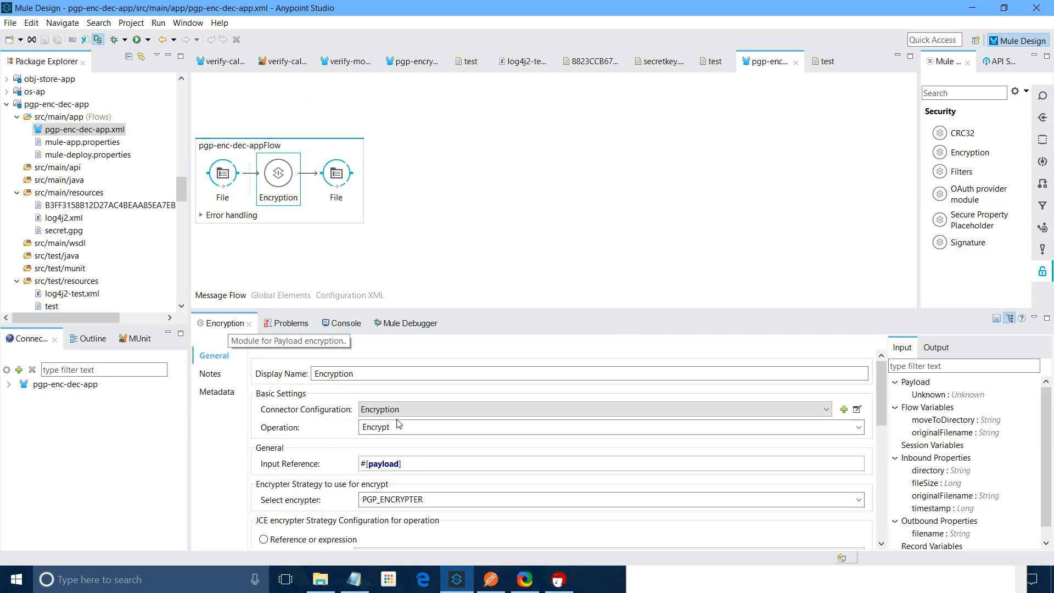
pyautogui.click(857, 409)
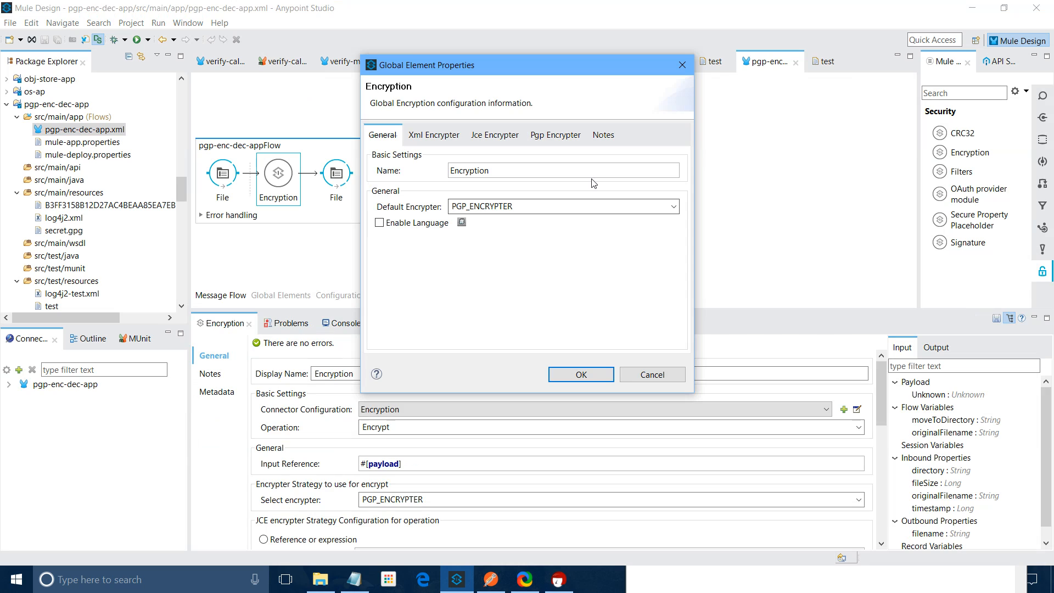
pyautogui.click(555, 135)
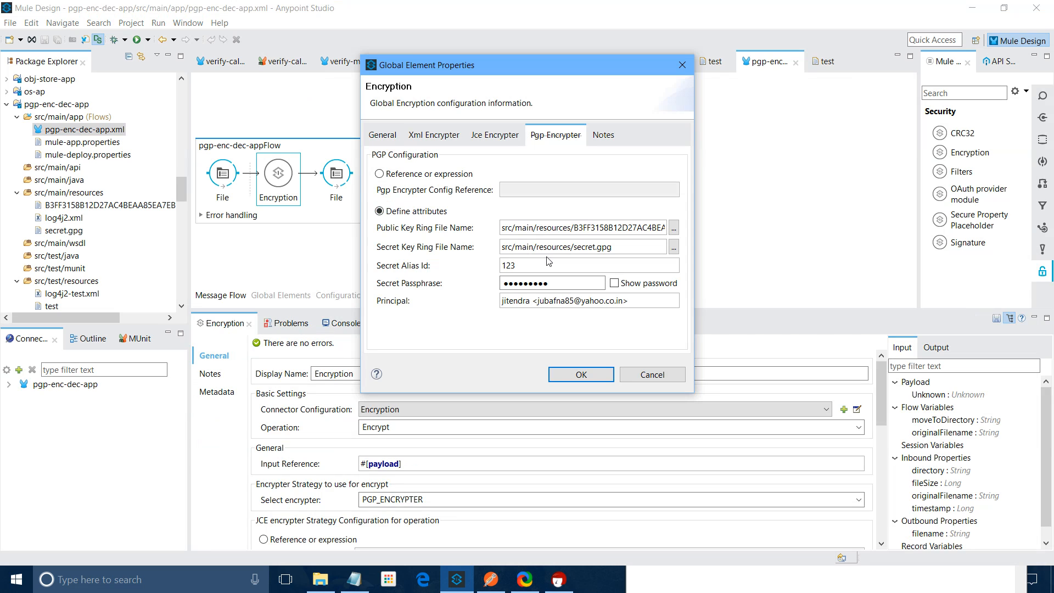
pyautogui.doubleClick(547, 265)
pyautogui.write('v')
pyautogui.hotkey('ctrl', 'a')
pyautogui.hotkey('ctrl', 'v')
# Apply the new Secret Alias Id and bring the application console back into view
pyautogui.press('Return')
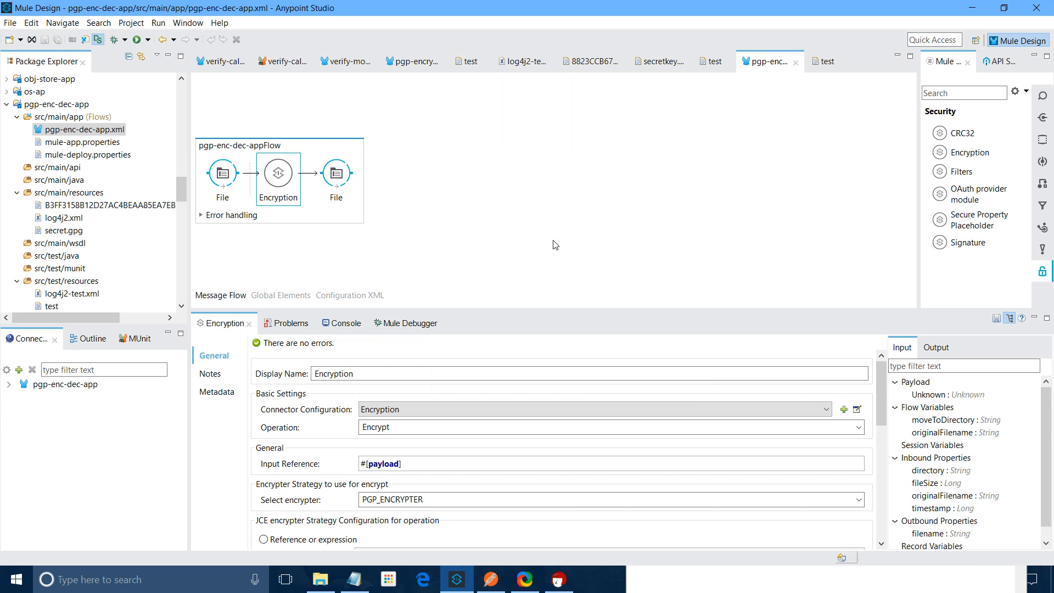
pyautogui.click(346, 323)
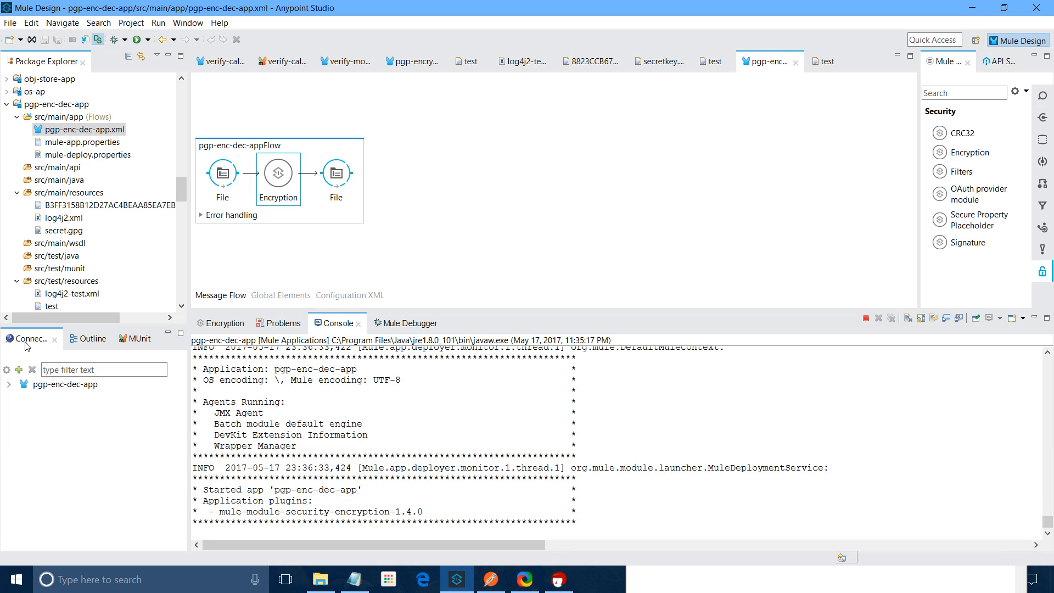
pyautogui.moveTo(182, 197); pyautogui.dragTo(182, 217)
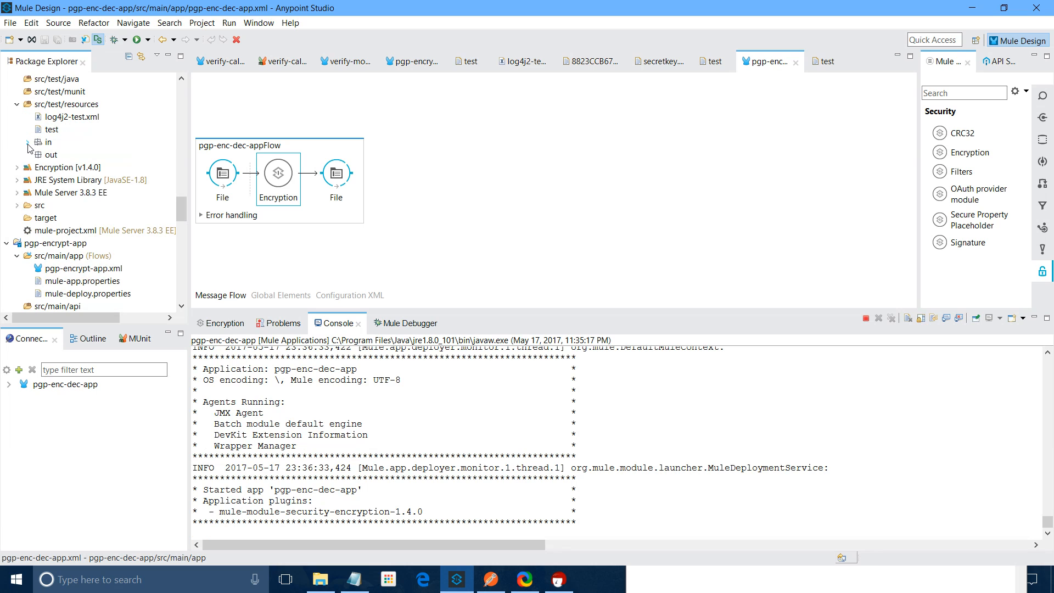
# Paste the test file into the in folder and refresh src/test/resources to reveal the output
pyautogui.rightClick(67, 104)
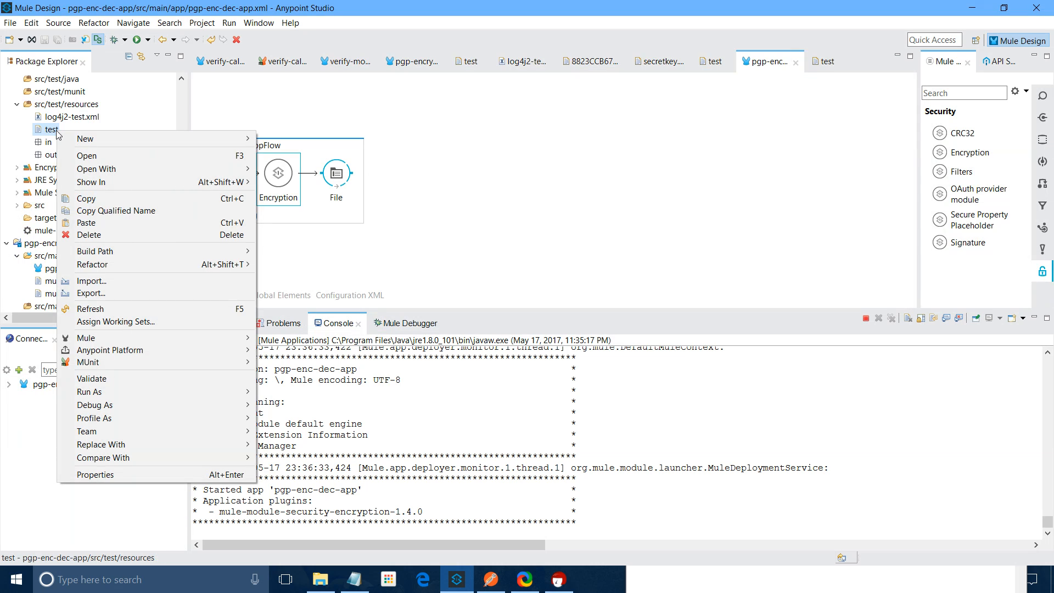
pyautogui.press('Escape')
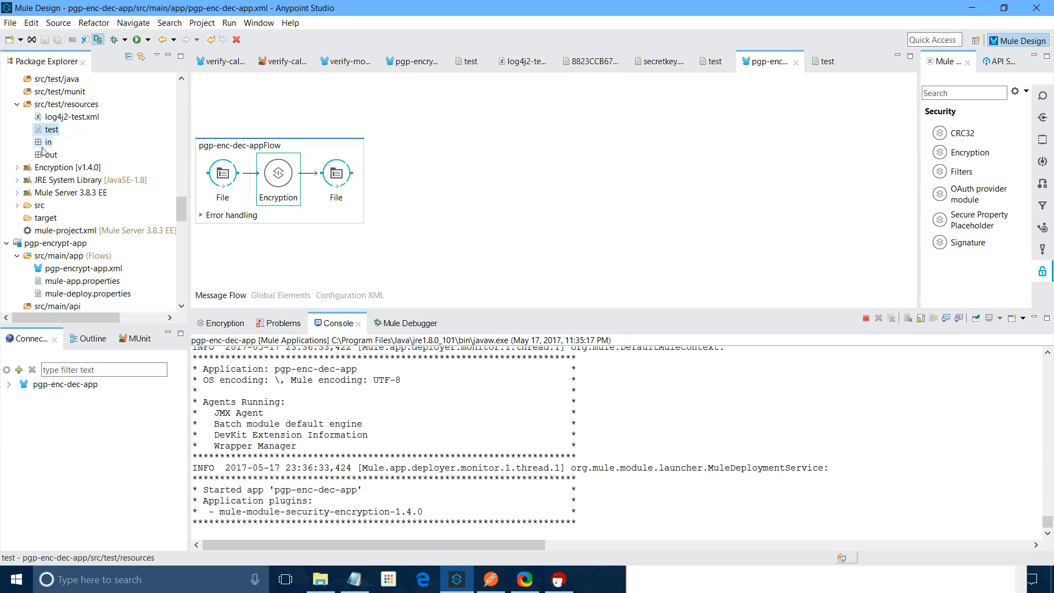
pyautogui.rightClick(44, 144)
pyautogui.click(77, 236)
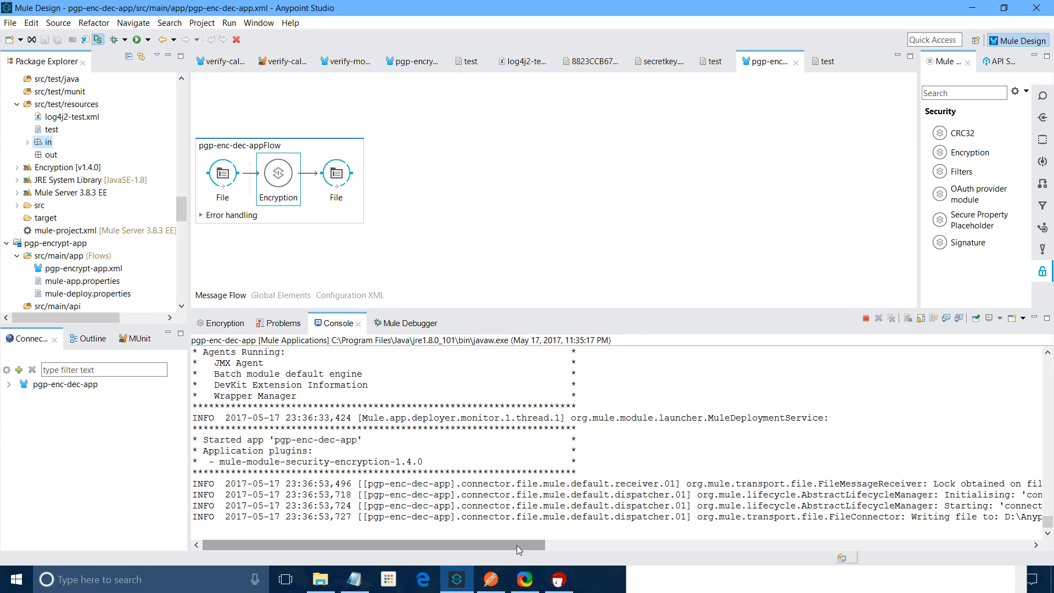
pyautogui.click(52, 115)
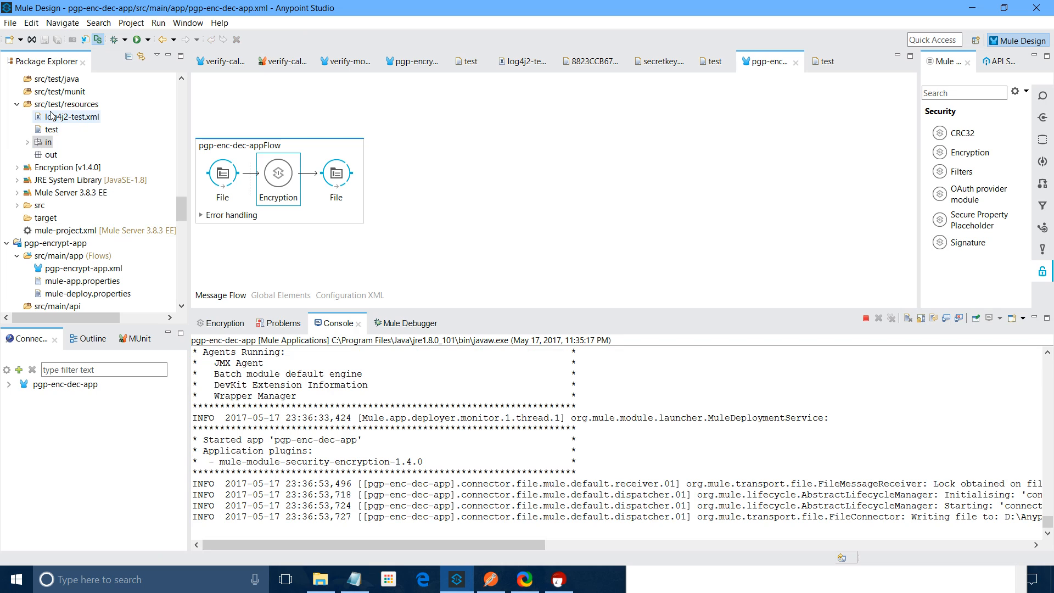
pyautogui.rightClick(52, 108)
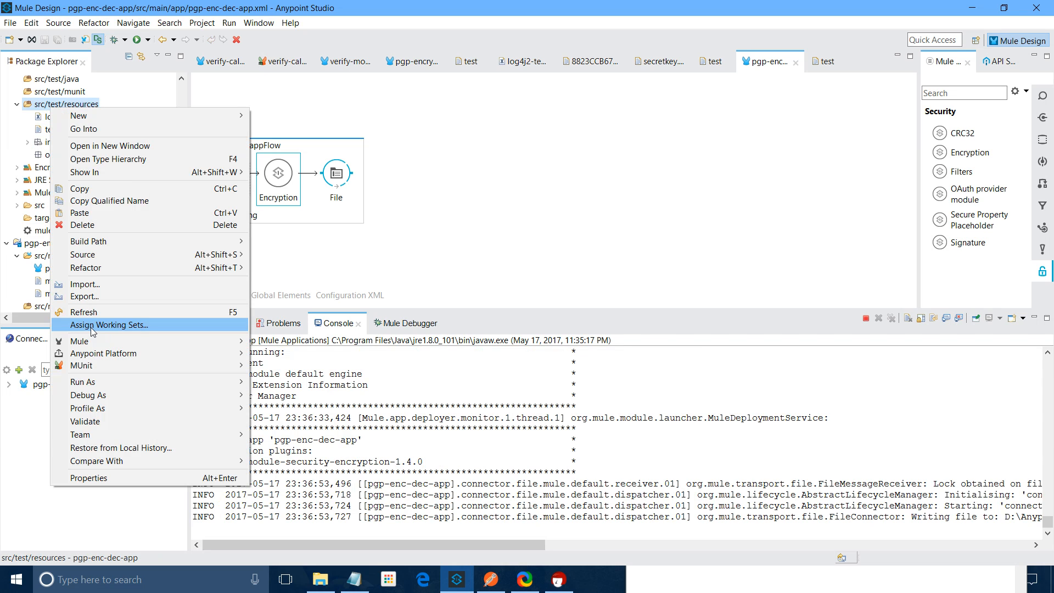
pyautogui.click(105, 309)
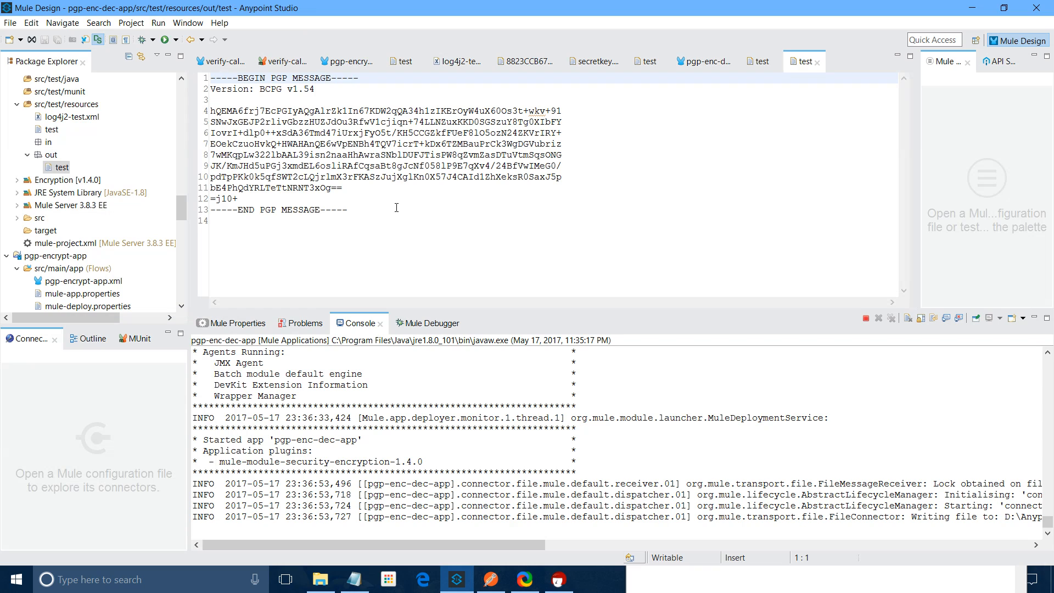
# Rename the encrypted output file in out to test_enc
pyautogui.click(51, 129)
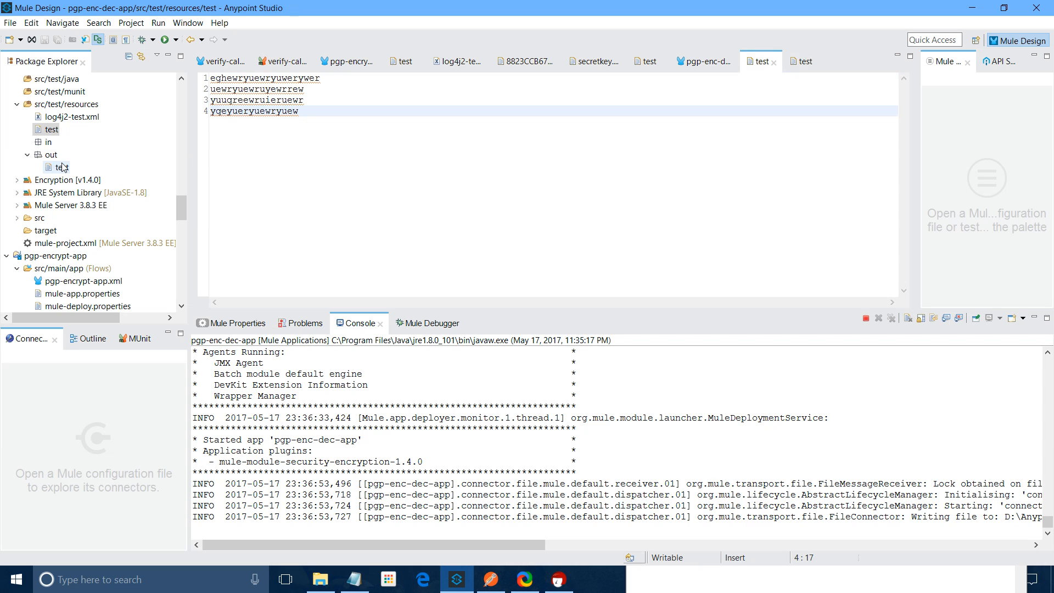
pyautogui.rightClick(59, 168)
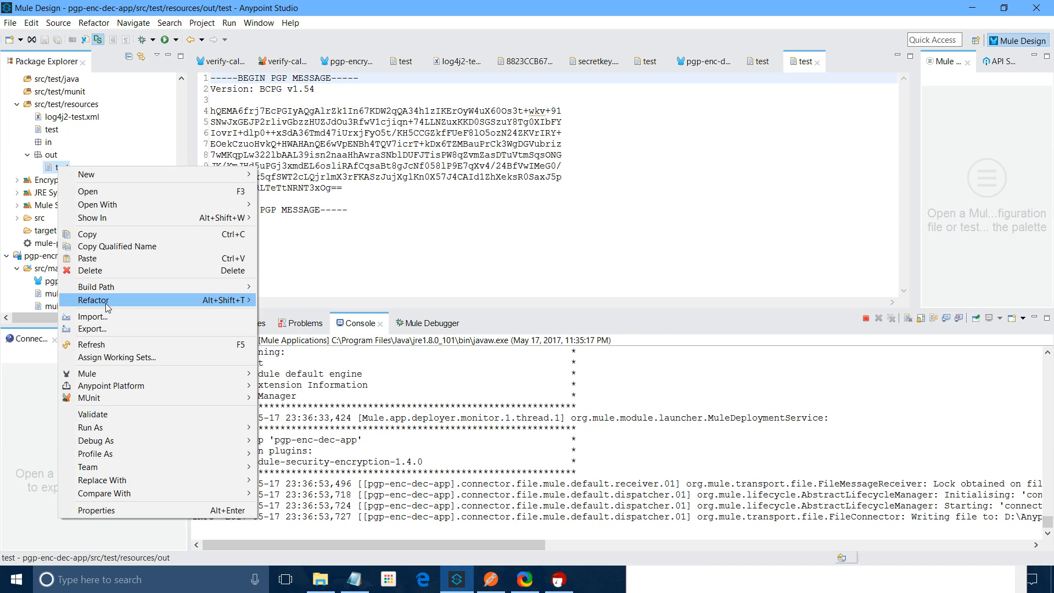
pyautogui.press('Escape')
pyautogui.press('F2')
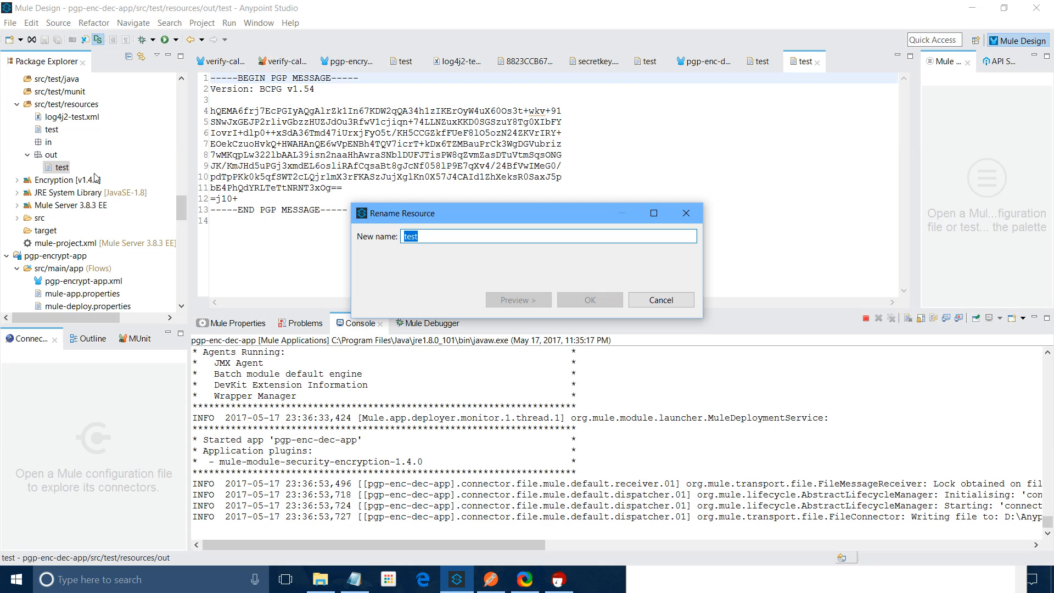
pyautogui.click(436, 237)
pyautogui.write('_enc')
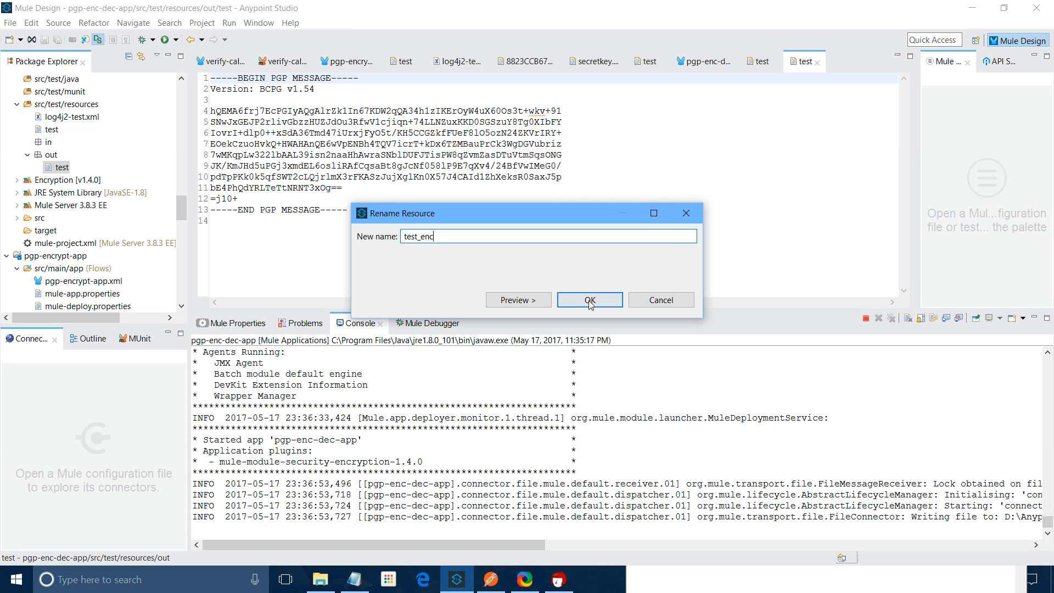
pyautogui.click(590, 300)
# Cancel an accidental deletion of the src/test/resources folder
pyautogui.rightClick(62, 168)
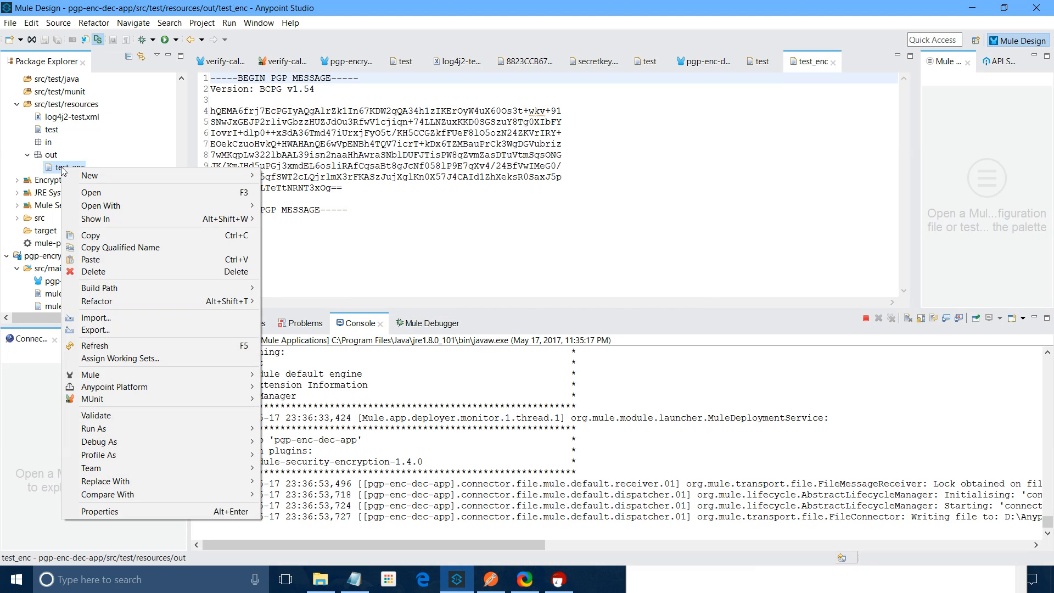
pyautogui.click(78, 119)
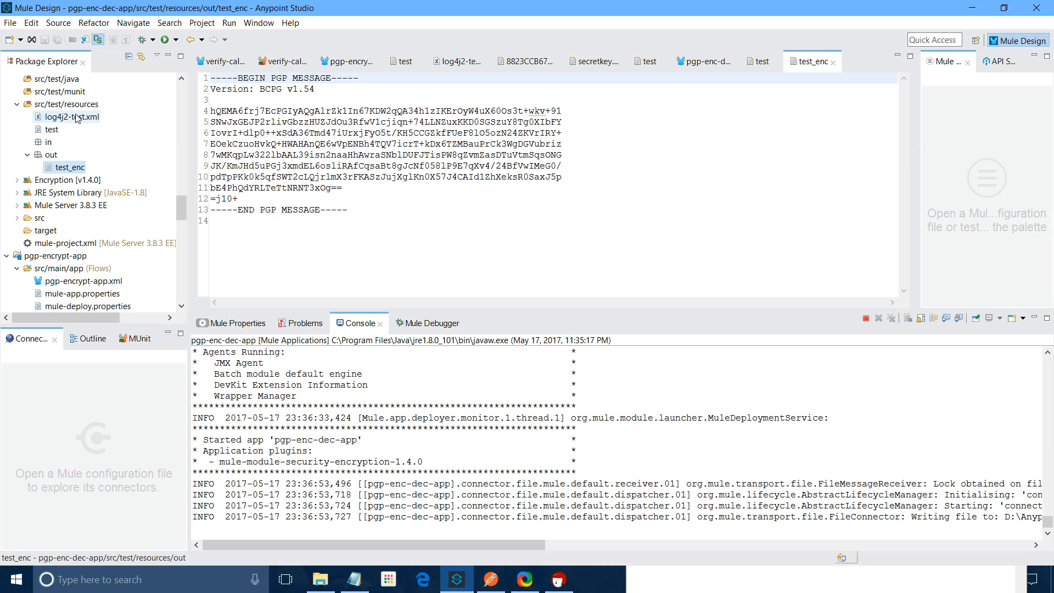
pyautogui.rightClick(77, 105)
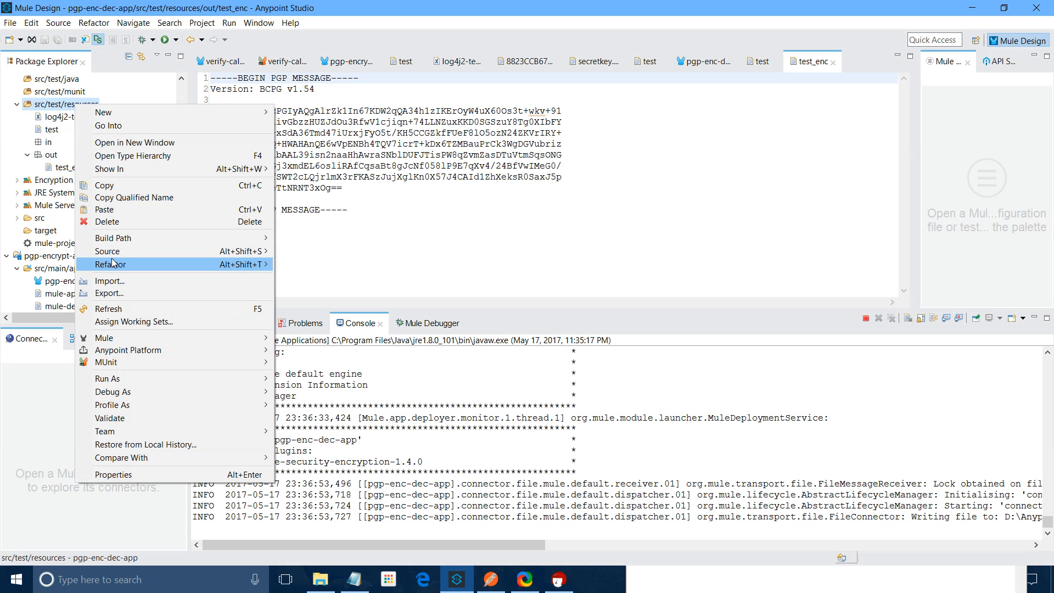
pyautogui.click(124, 222)
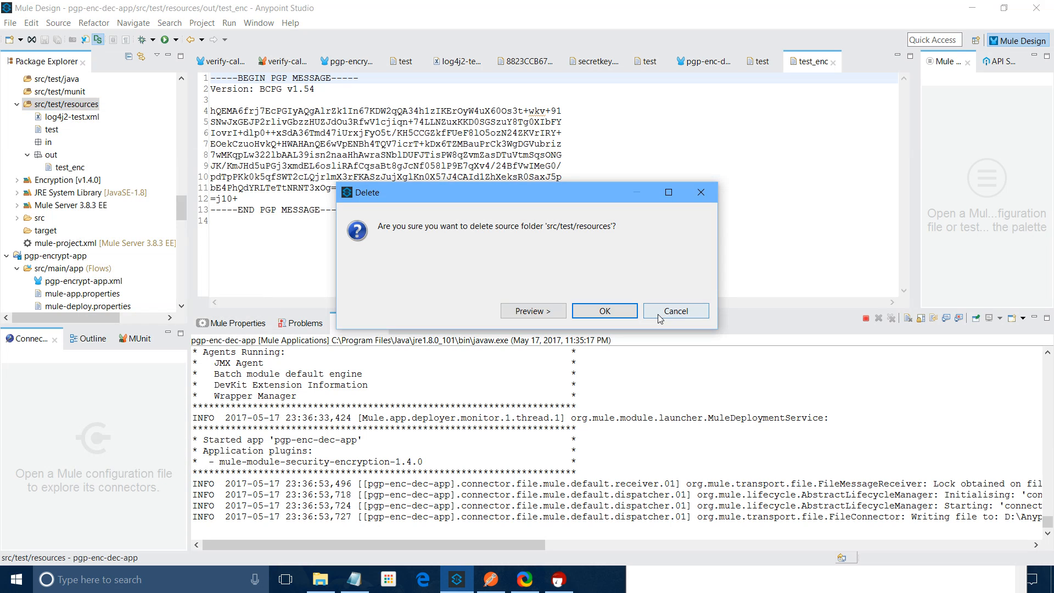
pyautogui.click(674, 310)
# Paste test_enc into src/test/resources and delete the original from the out folder
pyautogui.rightClick(61, 168)
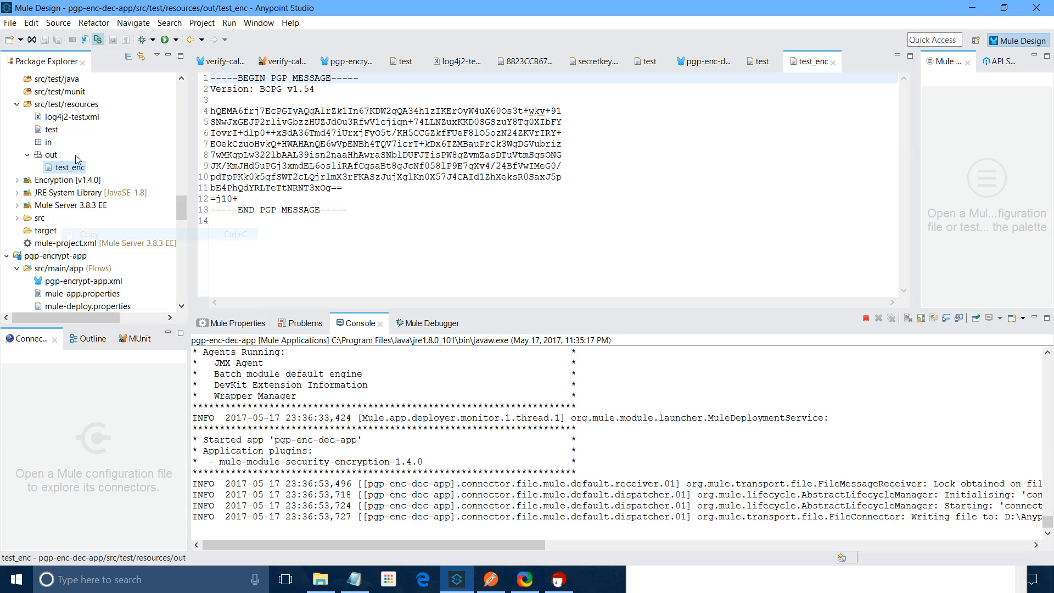
pyautogui.rightClick(61, 104)
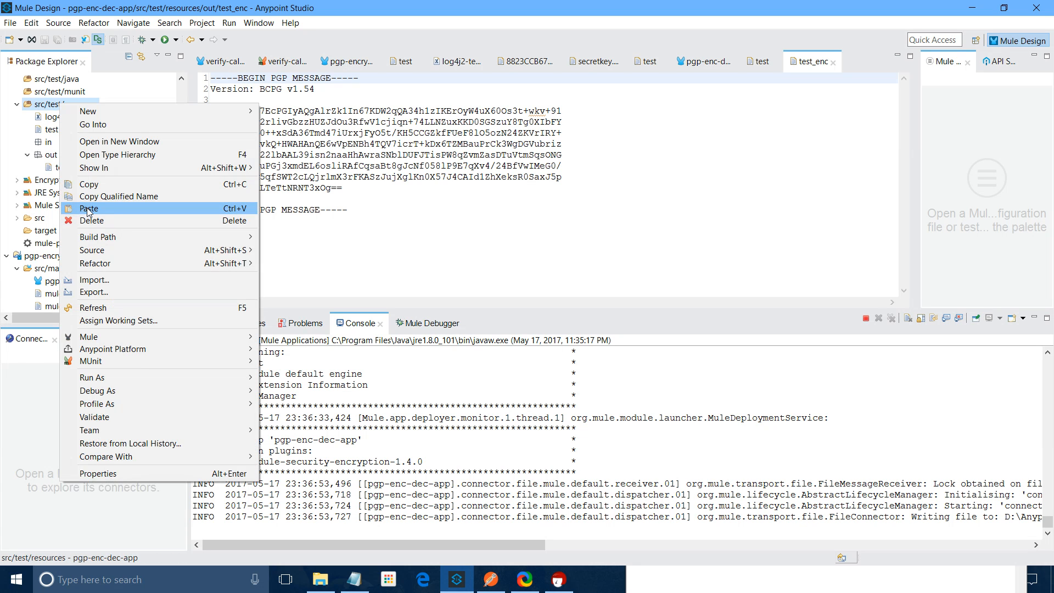
pyautogui.click(88, 208)
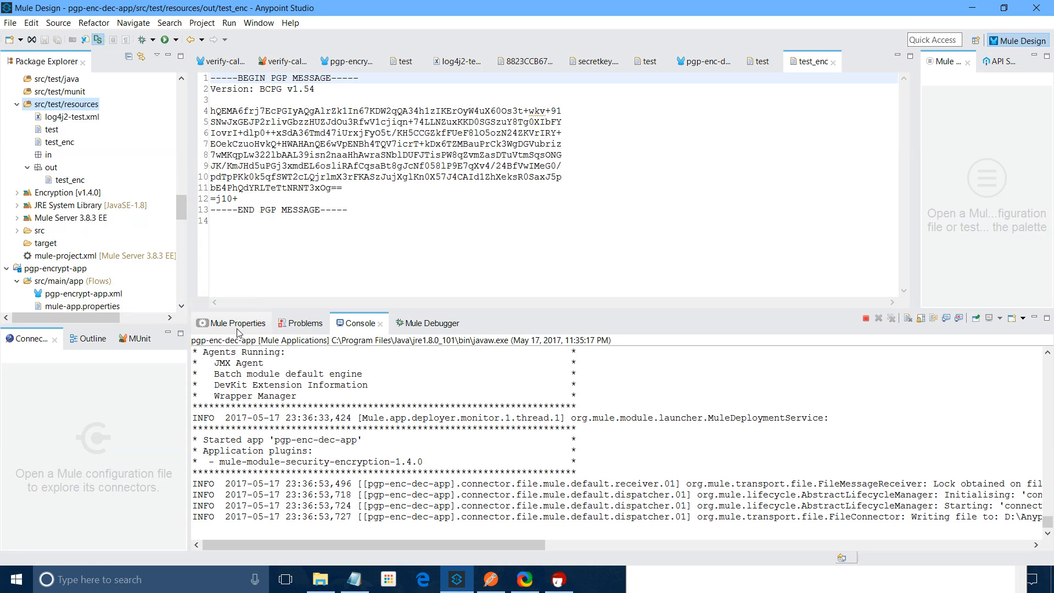
pyautogui.click(70, 180)
pyautogui.press('Delete')
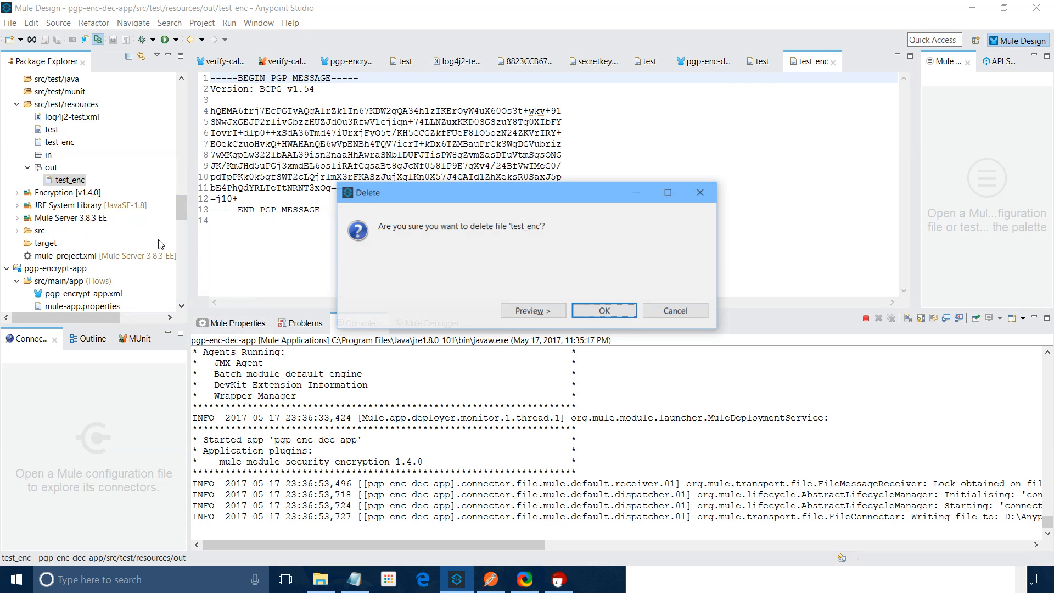
pyautogui.press('Return')
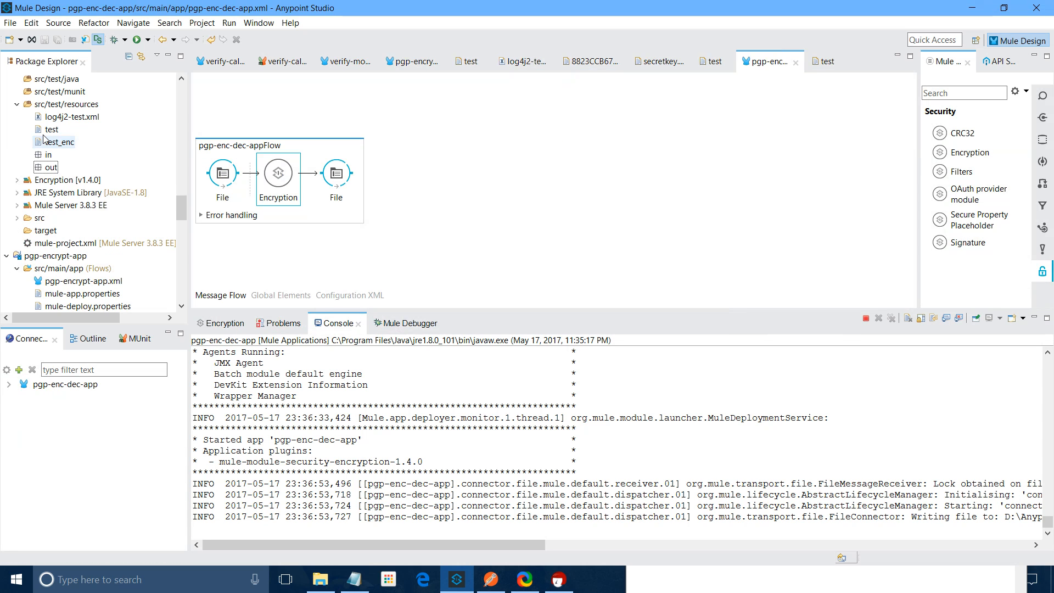
# Open the plain test file and the encrypted test_enc file to compare them
pyautogui.doubleClick(51, 130)
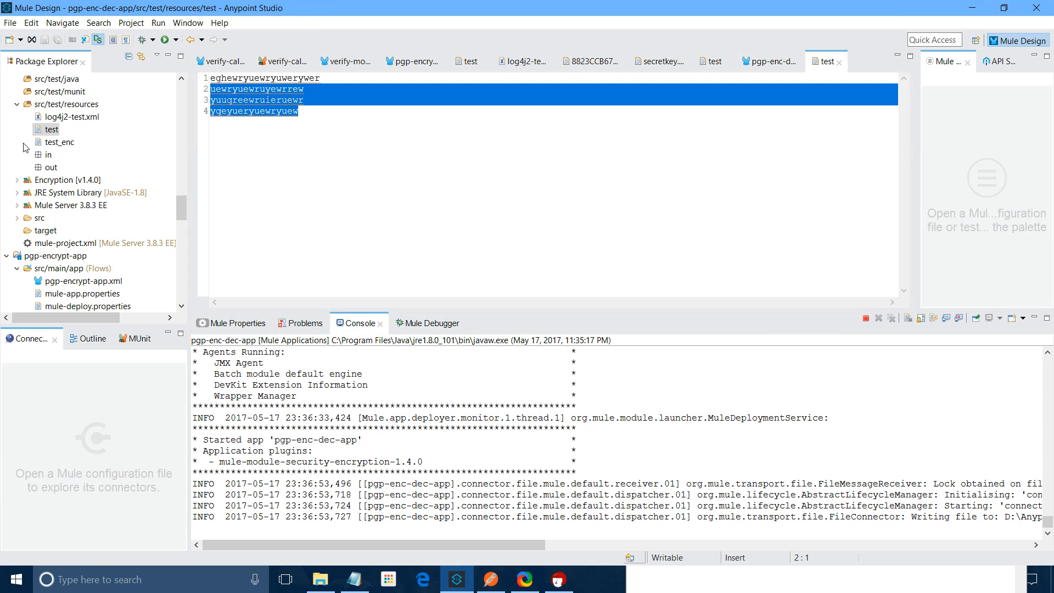
pyautogui.doubleClick(57, 142)
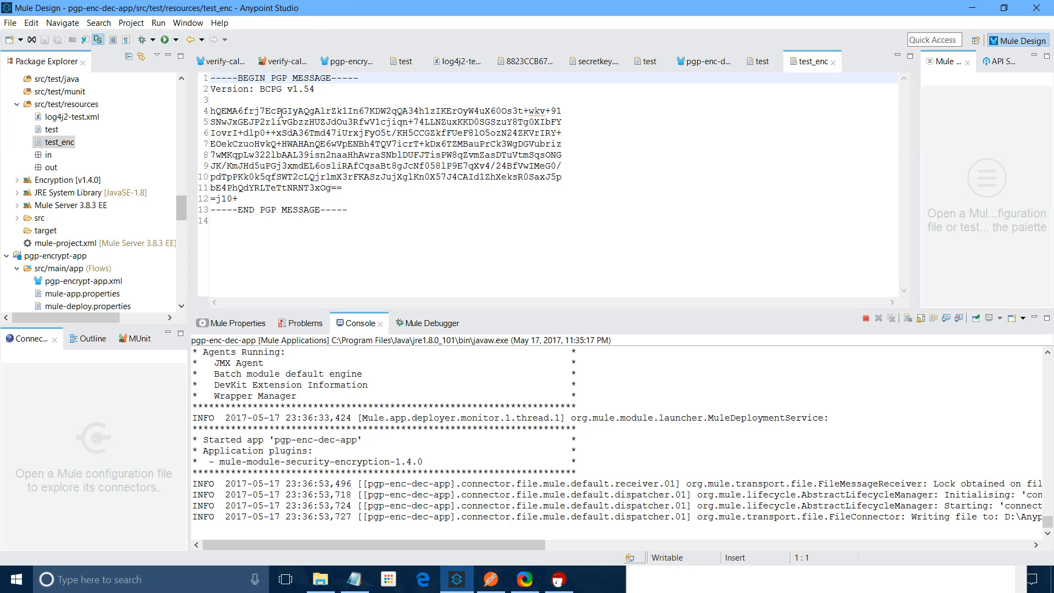
pyautogui.click(230, 322)
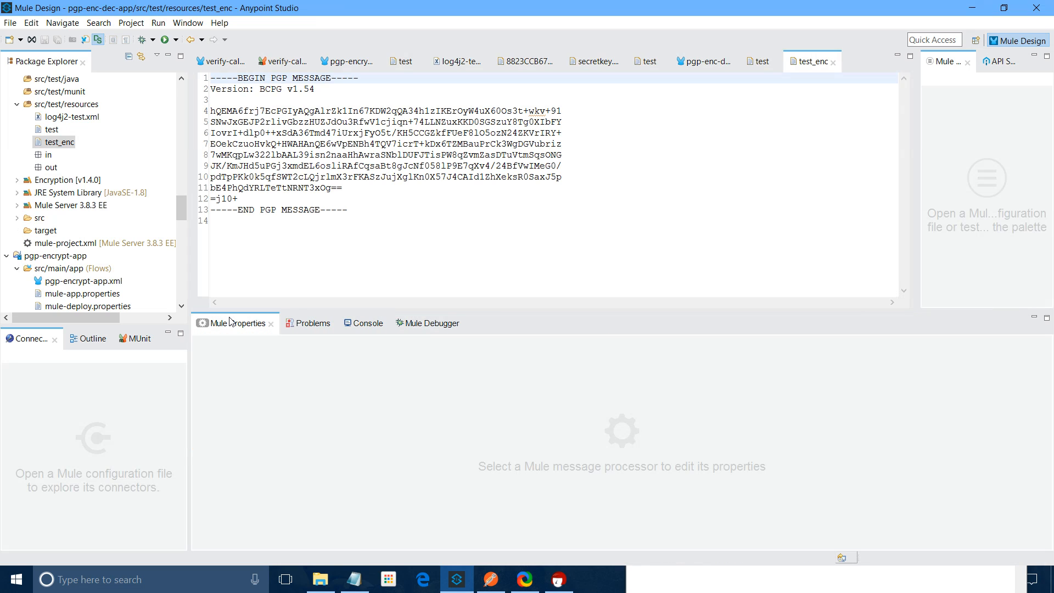
pyautogui.scroll(4, 73, 119)
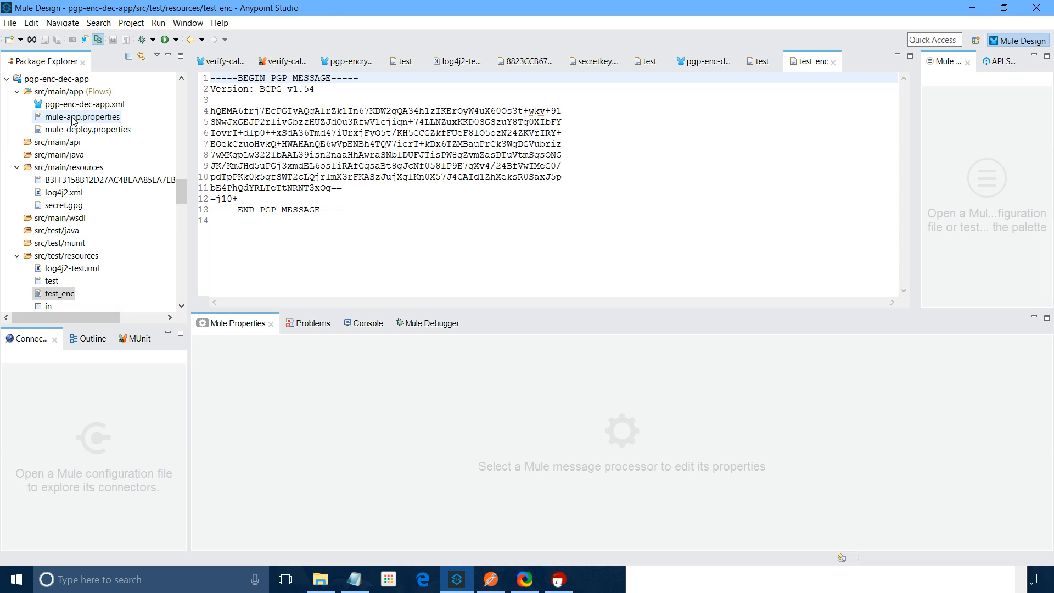
# Set the Encryption operation in pgp-enc-dec-app to Decrypt and save all
pyautogui.doubleClick(84, 104)
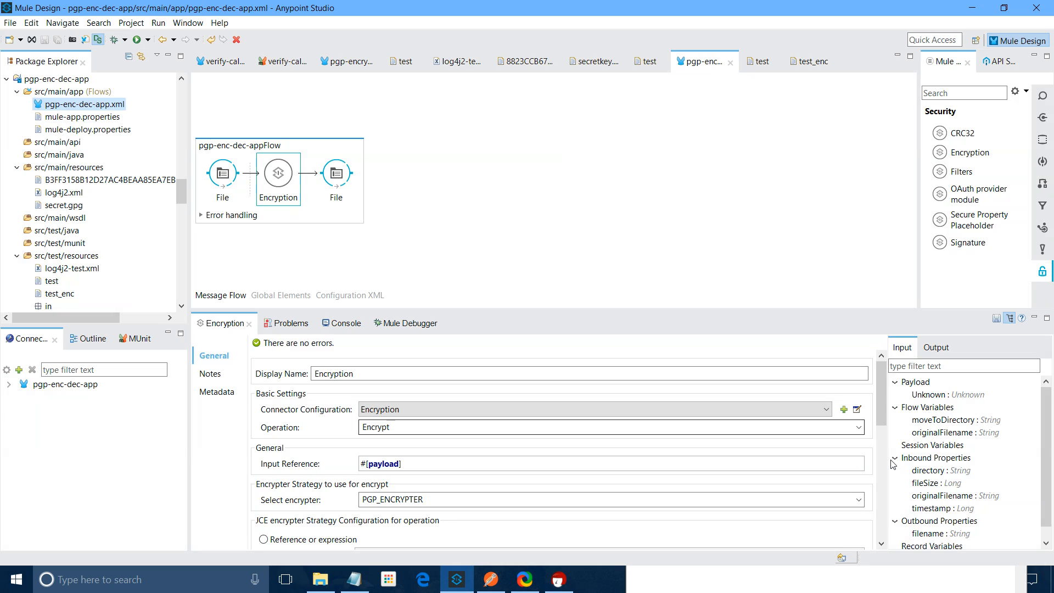
pyautogui.click(858, 427)
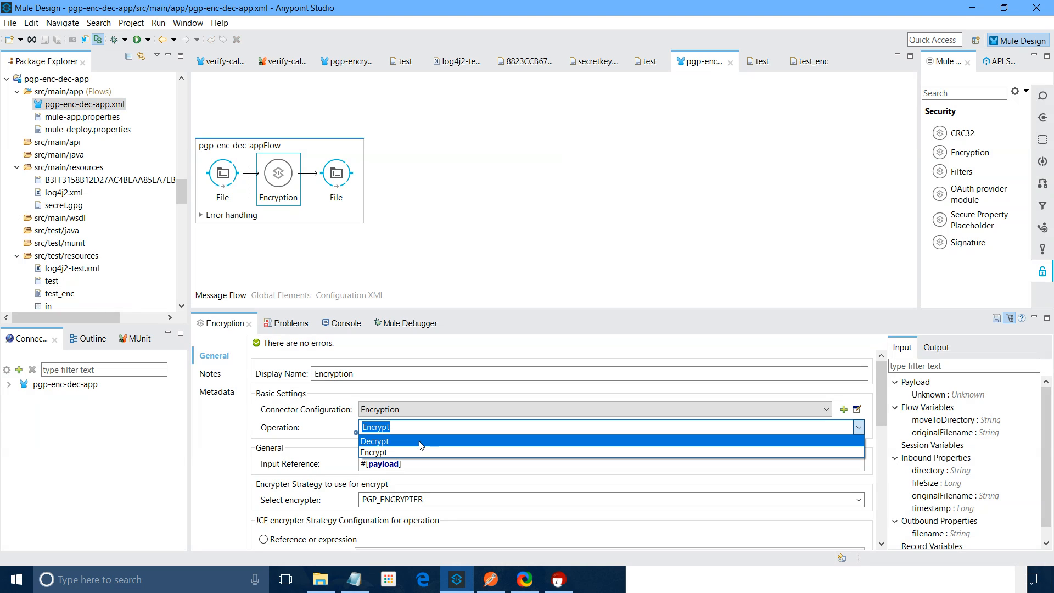
pyautogui.click(421, 442)
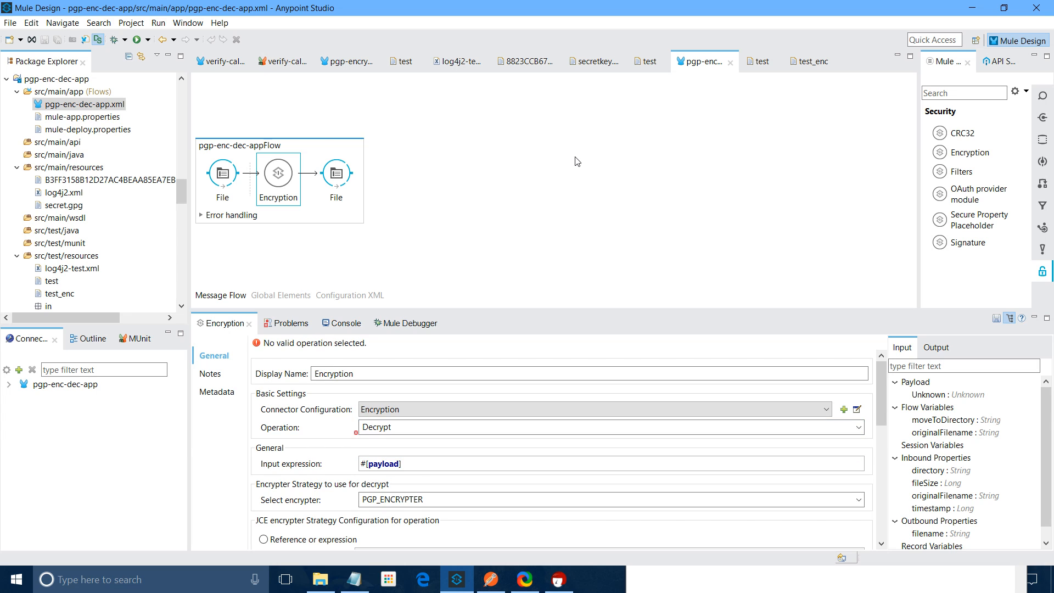
pyautogui.hotkey('alt', 'f')
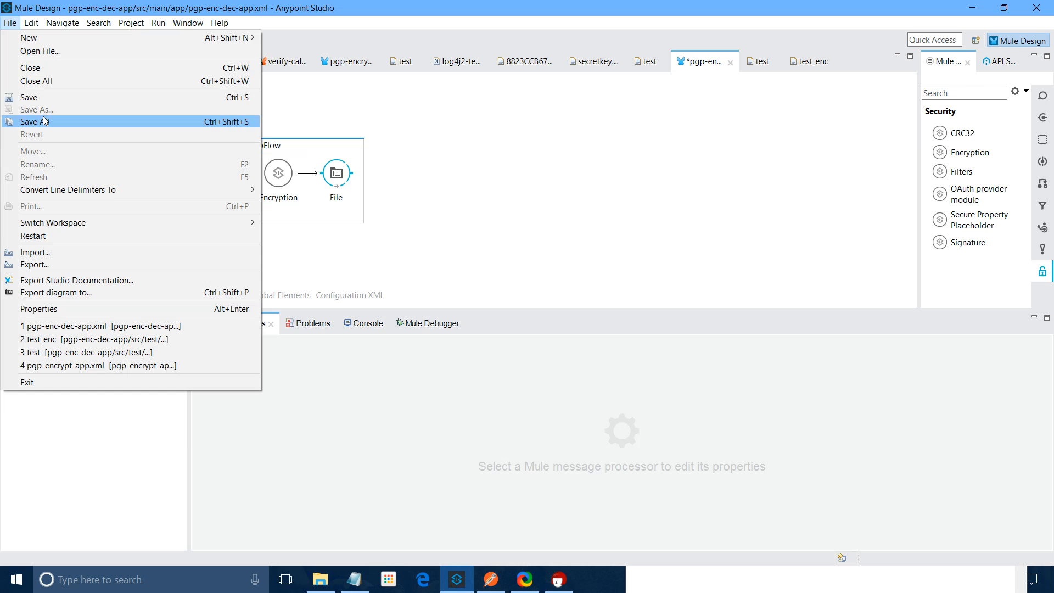
pyautogui.click(45, 121)
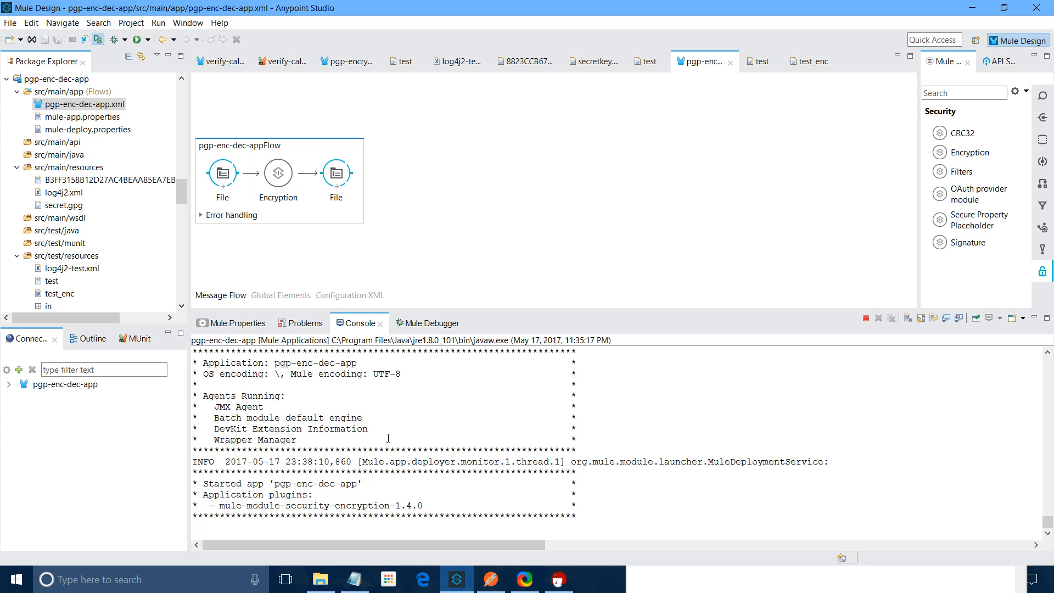
# Paste a copy of the encrypted test_enc into the in folder
pyautogui.scroll(-2, 30, 205)
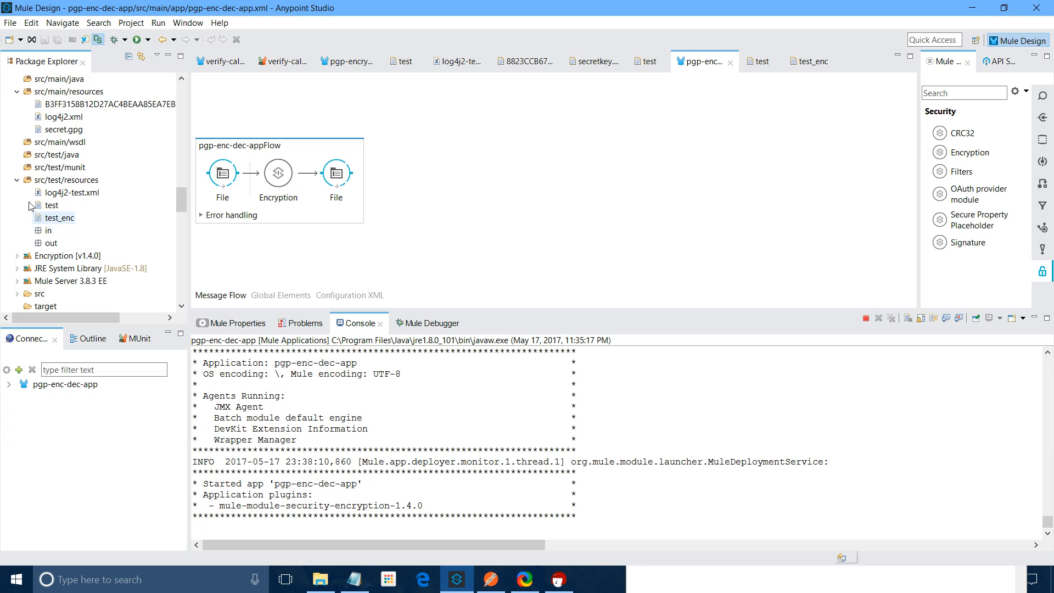
pyautogui.rightClick(60, 217)
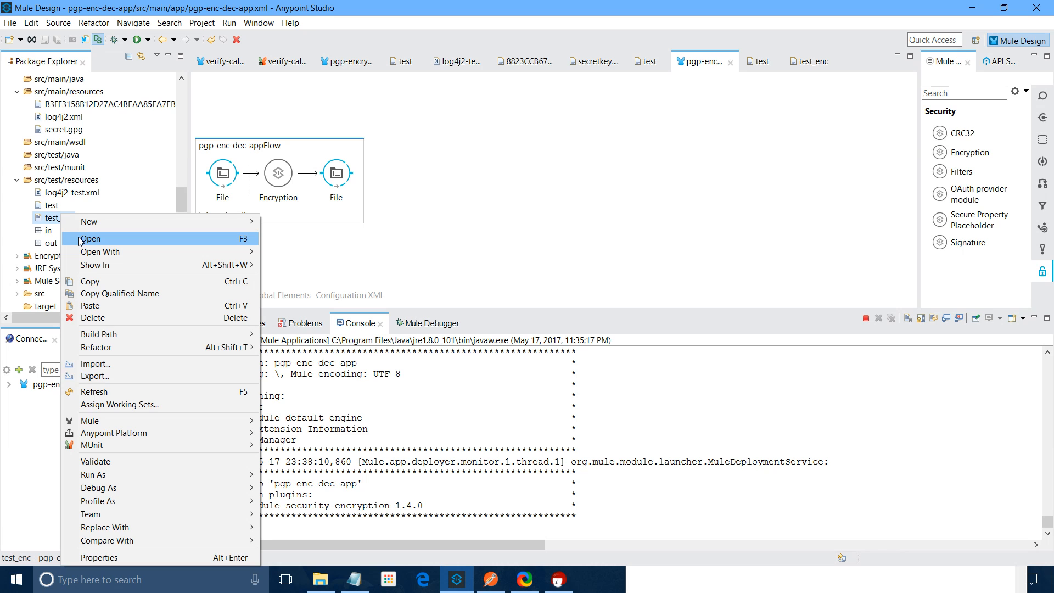
pyautogui.click(81, 239)
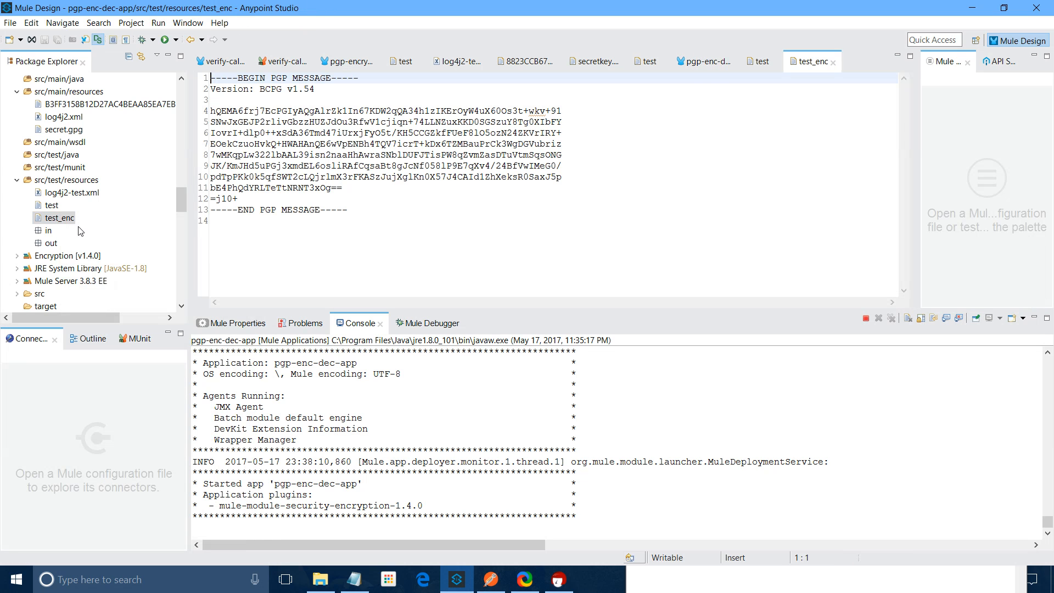
pyautogui.rightClick(59, 216)
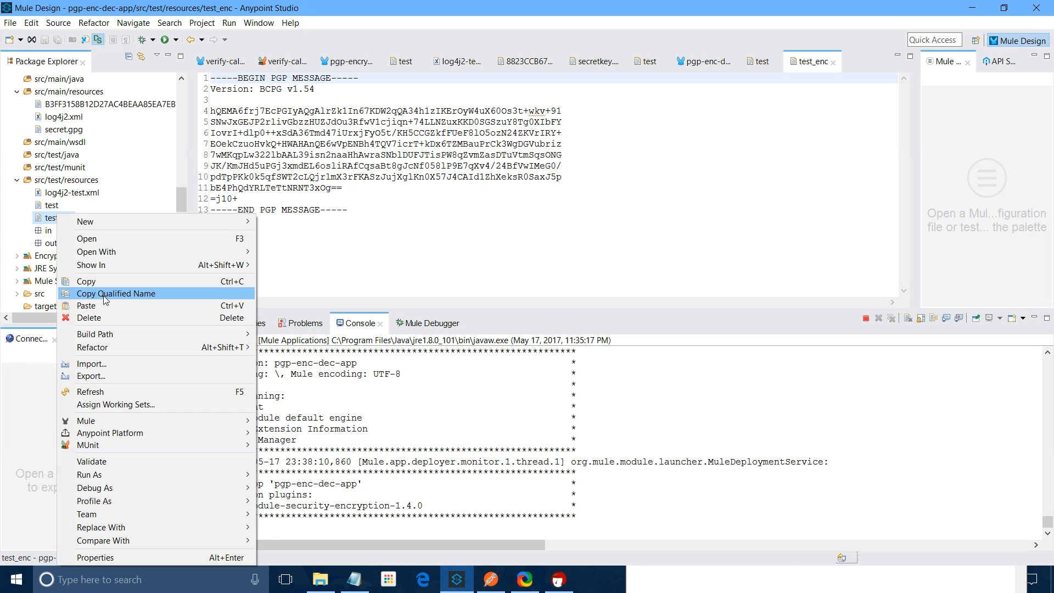
pyautogui.rightClick(39, 233)
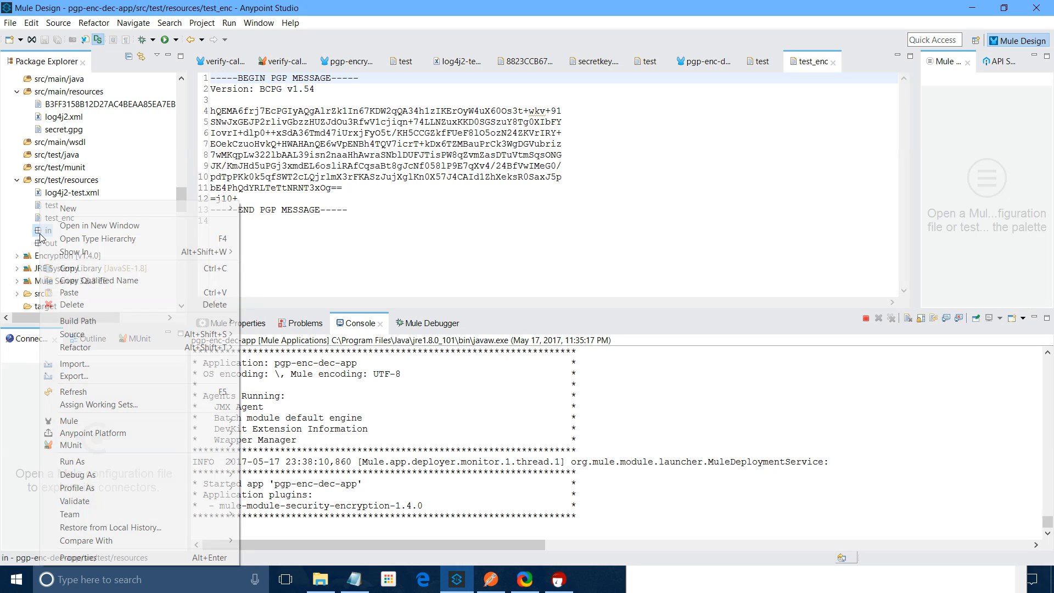
pyautogui.click(83, 304)
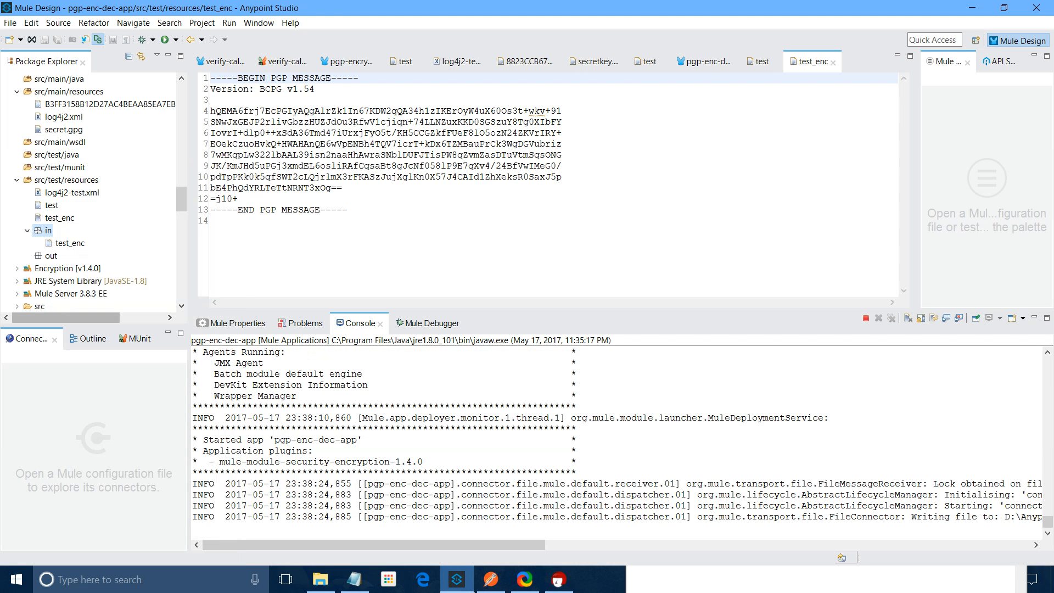
# Refresh src/test/resources and open the decrypted out/test_enc, selecting all its text
pyautogui.rightClick(49, 181)
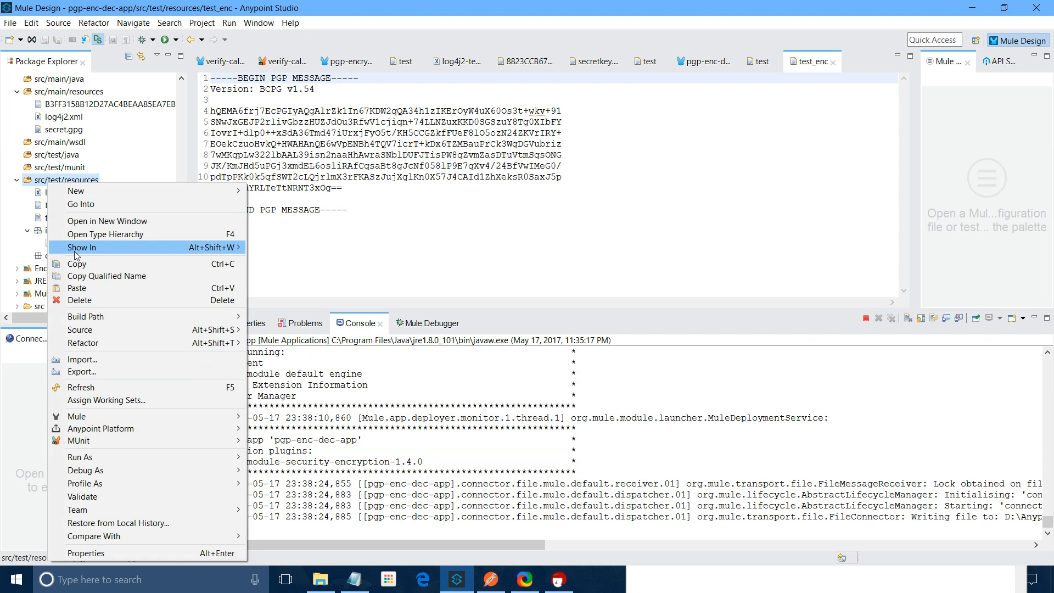
pyautogui.click(81, 387)
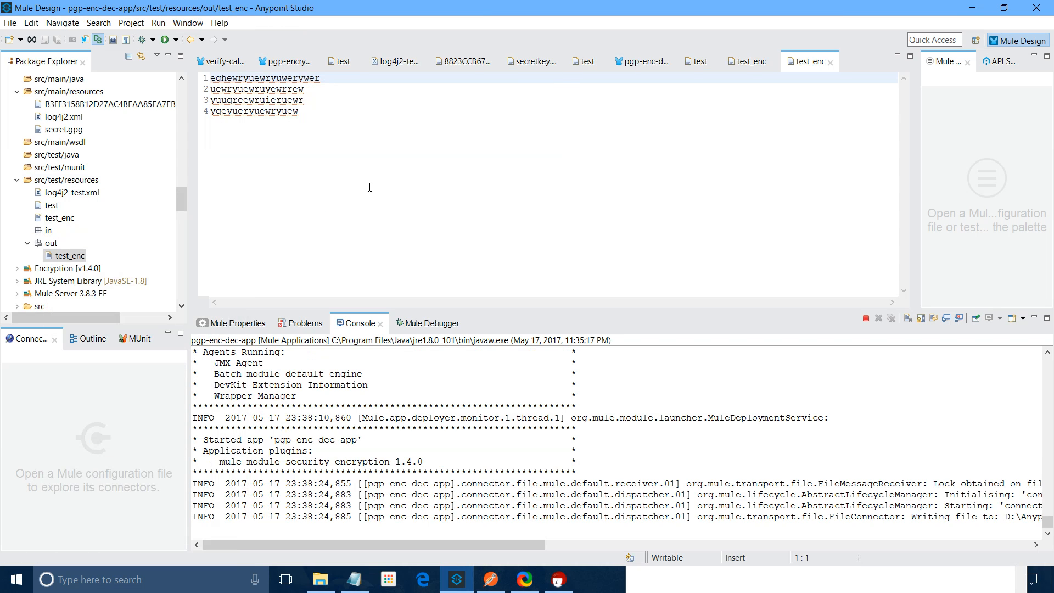
pyautogui.doubleClick(51, 205)
pyautogui.hotkey('ctrl', 'a')
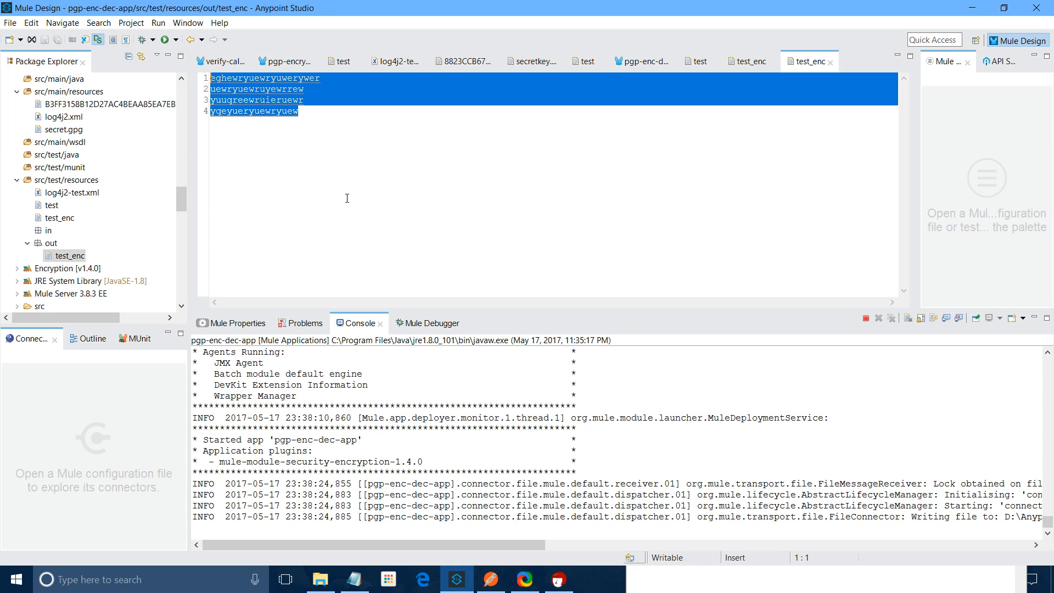
# Open Emp.json in Notepad, select all its employee JSON, then go back to Anypoint Studio
pyautogui.click(970, 9)
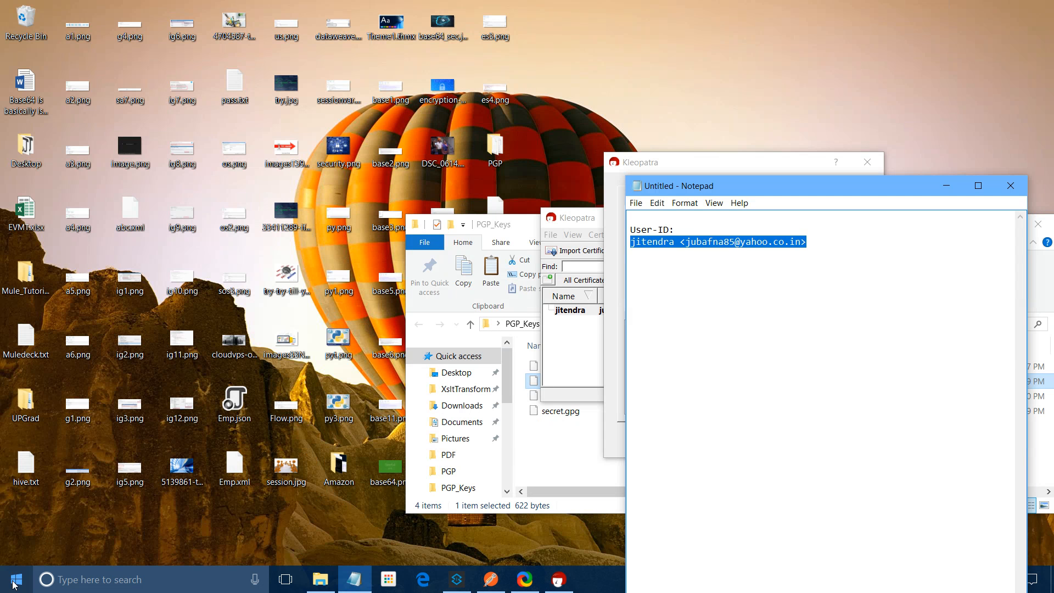
pyautogui.click(14, 583)
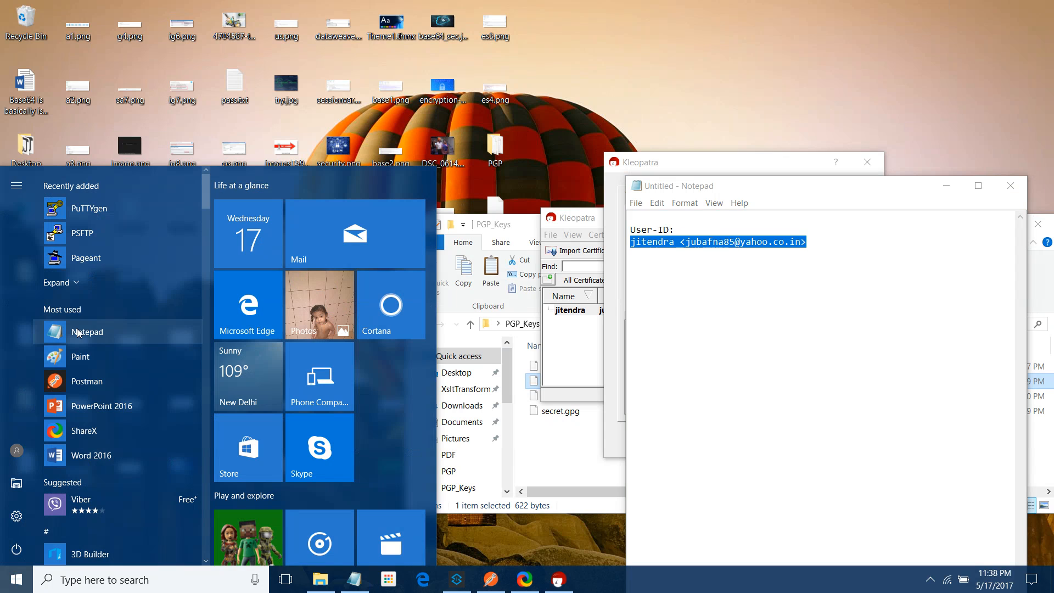
pyautogui.click(79, 332)
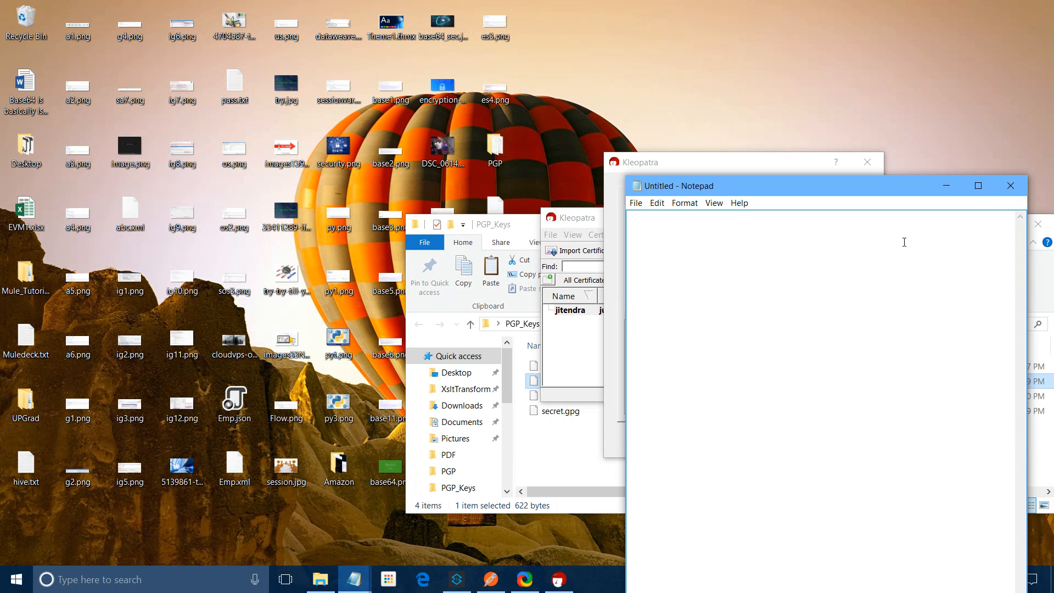
pyautogui.click(354, 586)
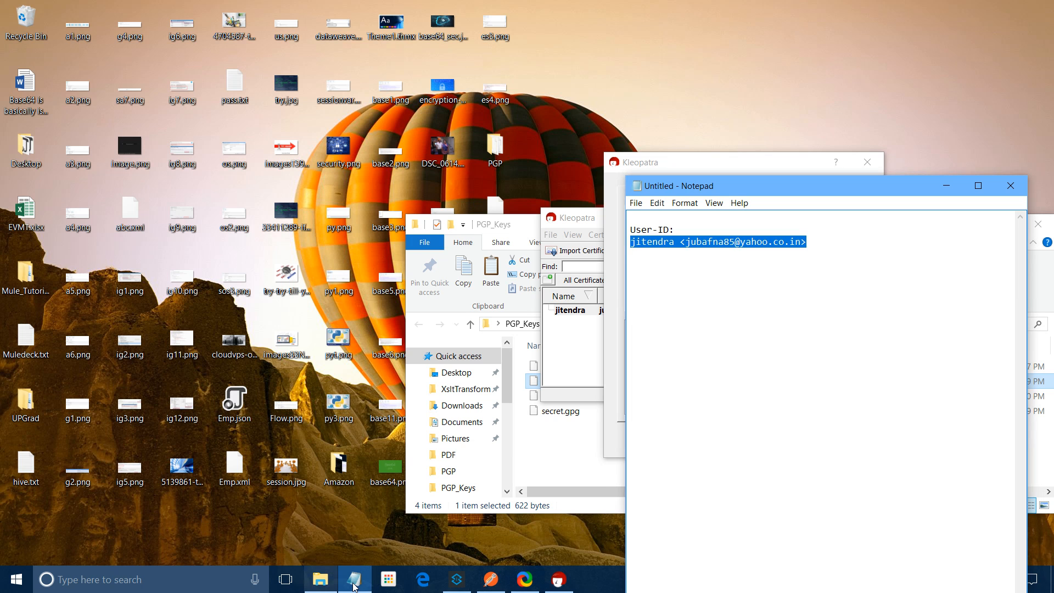
pyautogui.click(354, 586)
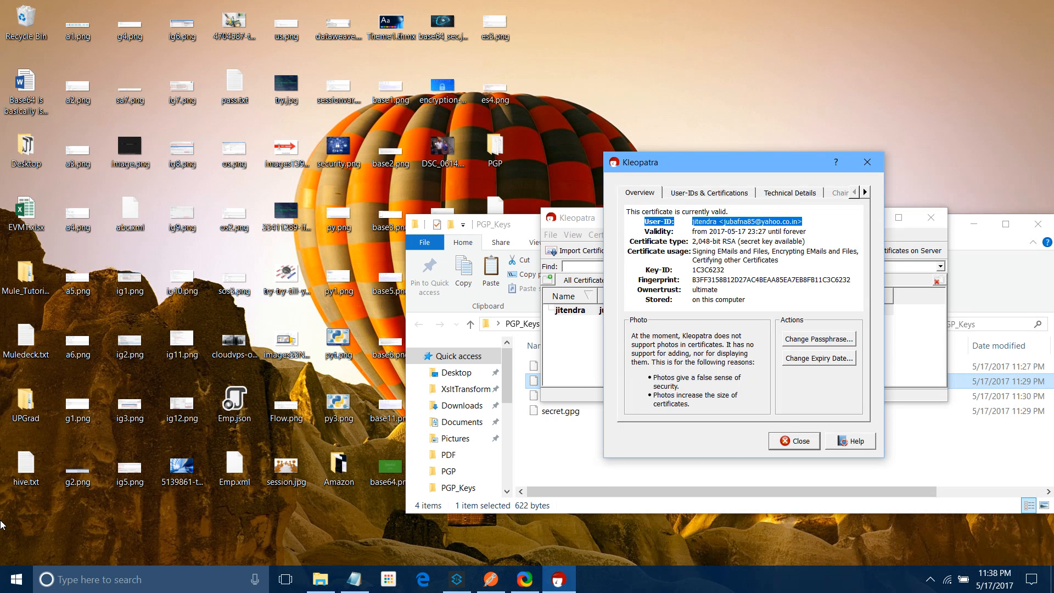
pyautogui.click(88, 340)
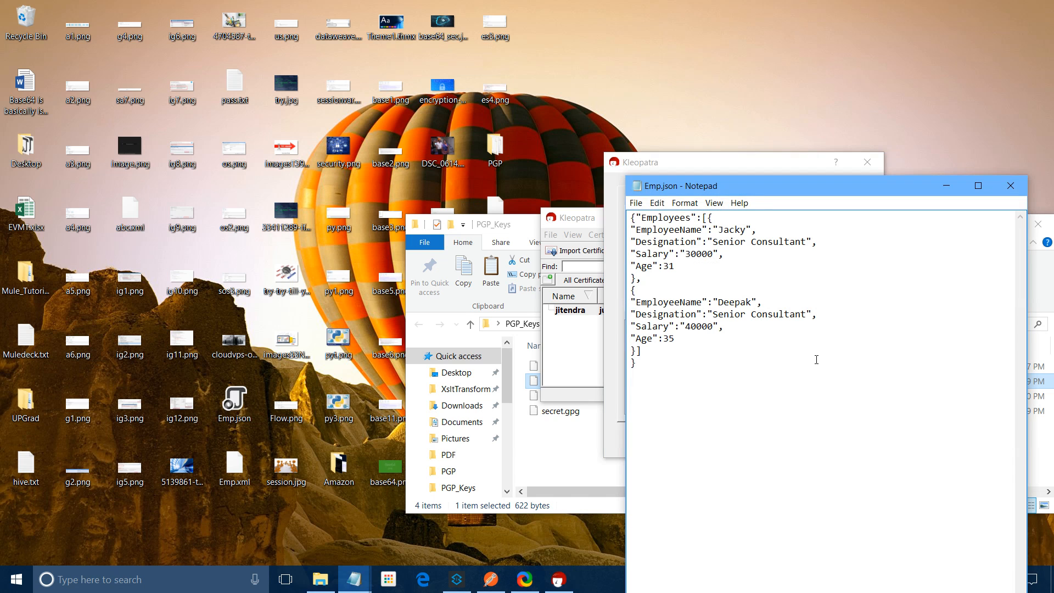
pyautogui.hotkey('ctrl', 'a')
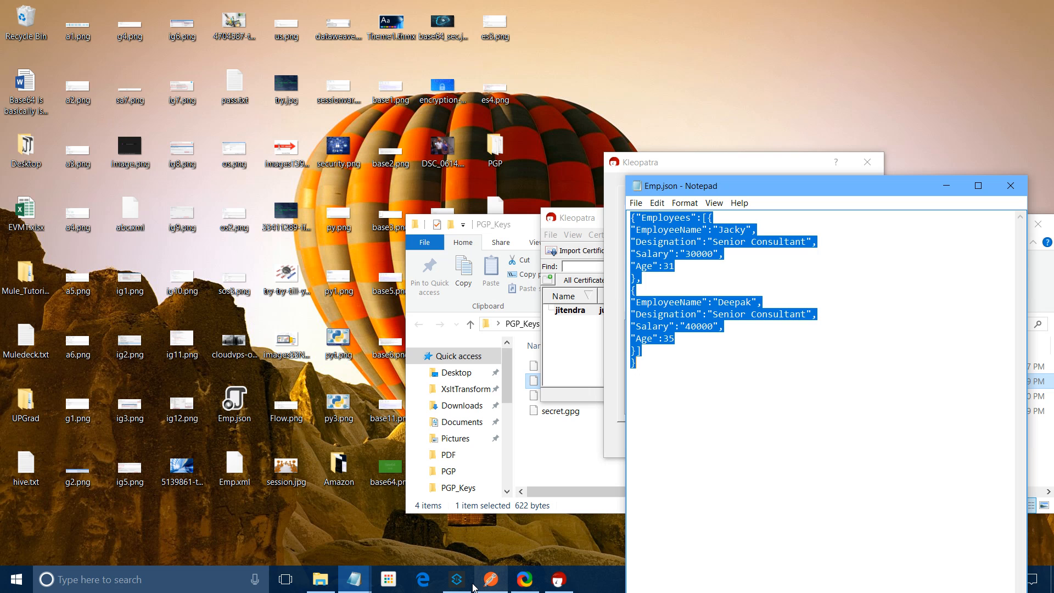
pyautogui.click(471, 584)
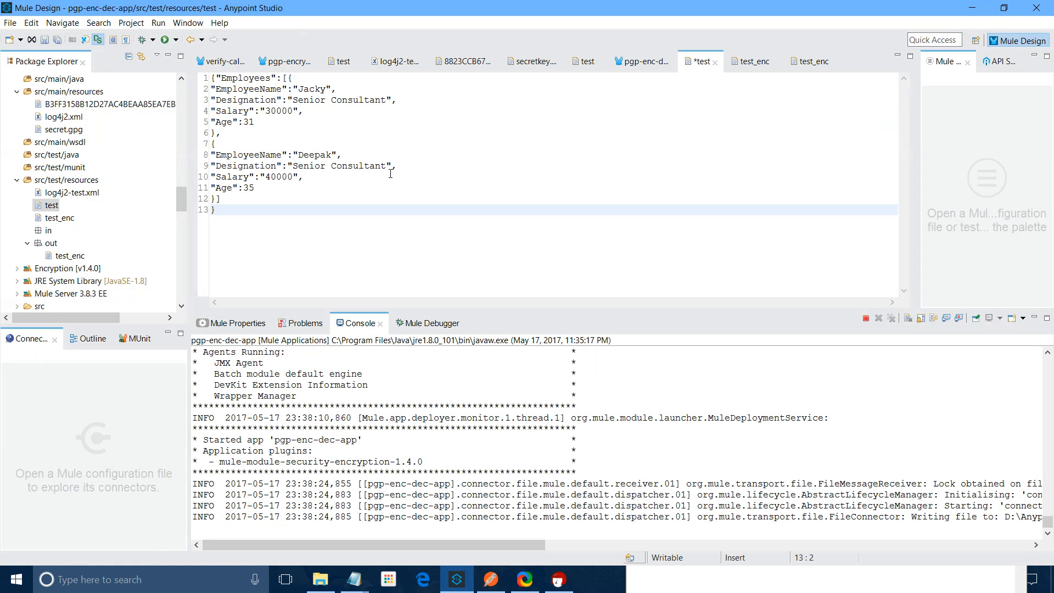
# Save the test file holding the pasted JSON and set the Encryption operation to Encrypt
pyautogui.hotkey('ctrl', 's')
pyautogui.click(73, 258)
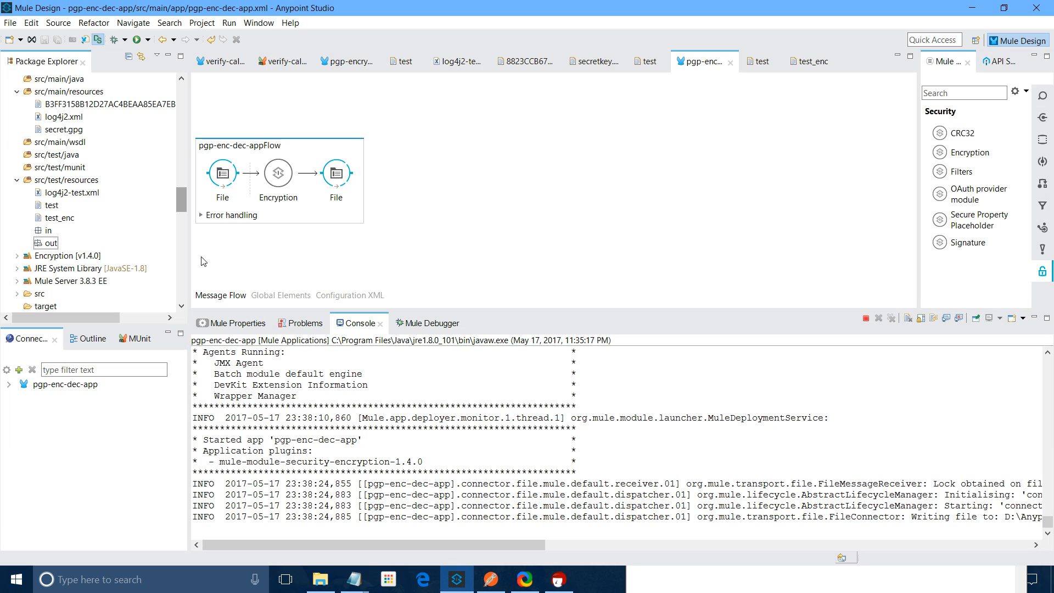
pyautogui.click(278, 174)
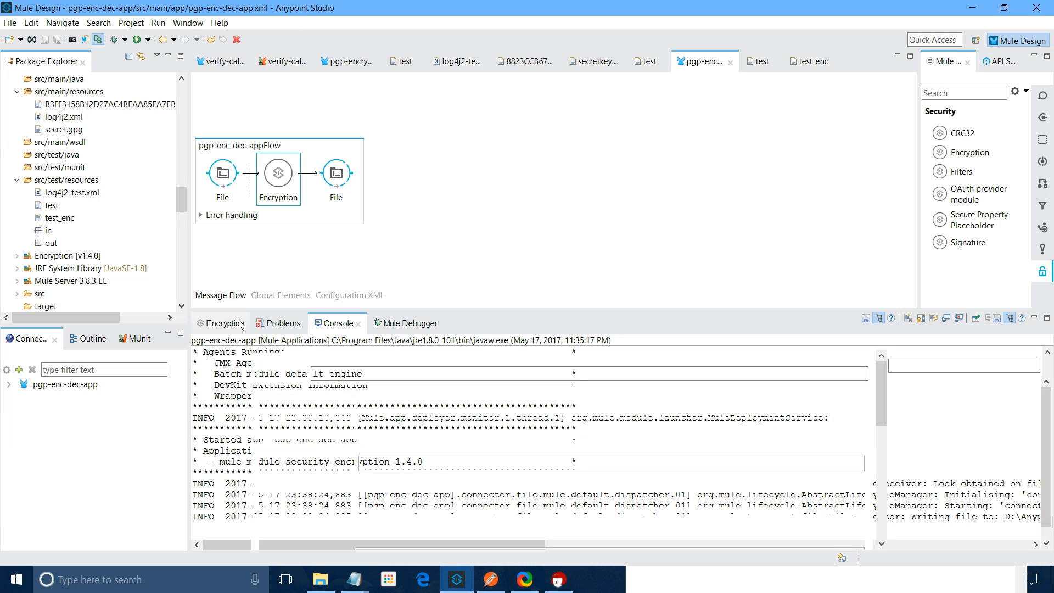
pyautogui.click(409, 427)
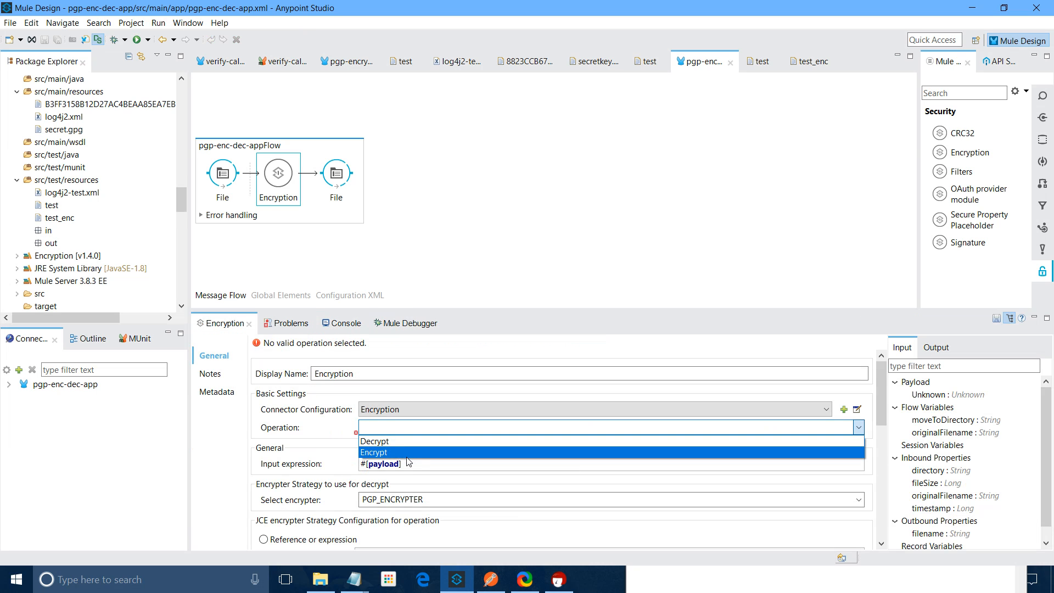
pyautogui.click(407, 455)
# Save all changes to the pgp-enc-dec-app flow so it redeploys
pyautogui.click(10, 23)
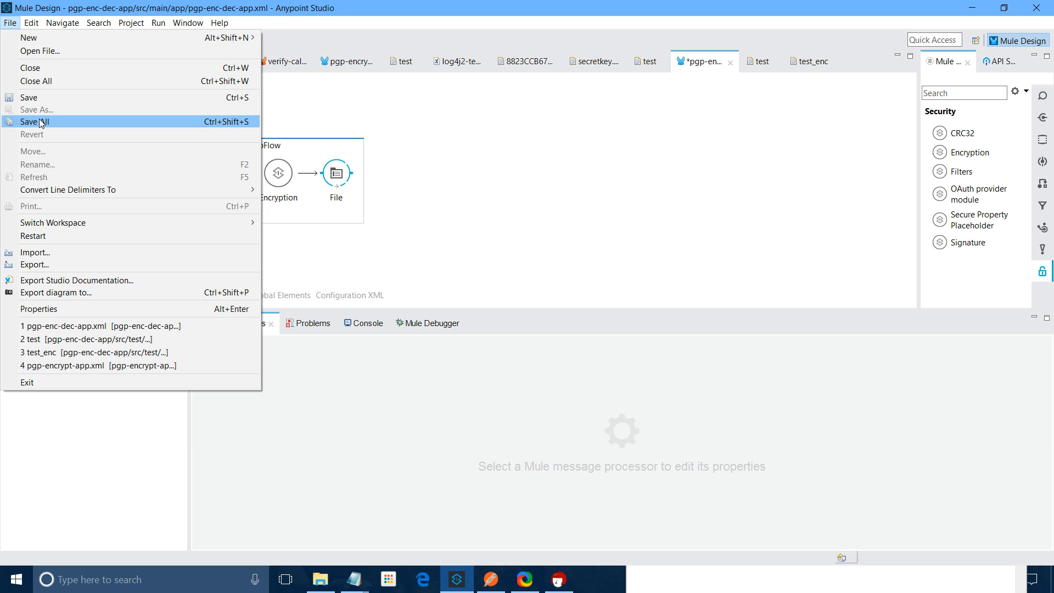
pyautogui.click(39, 122)
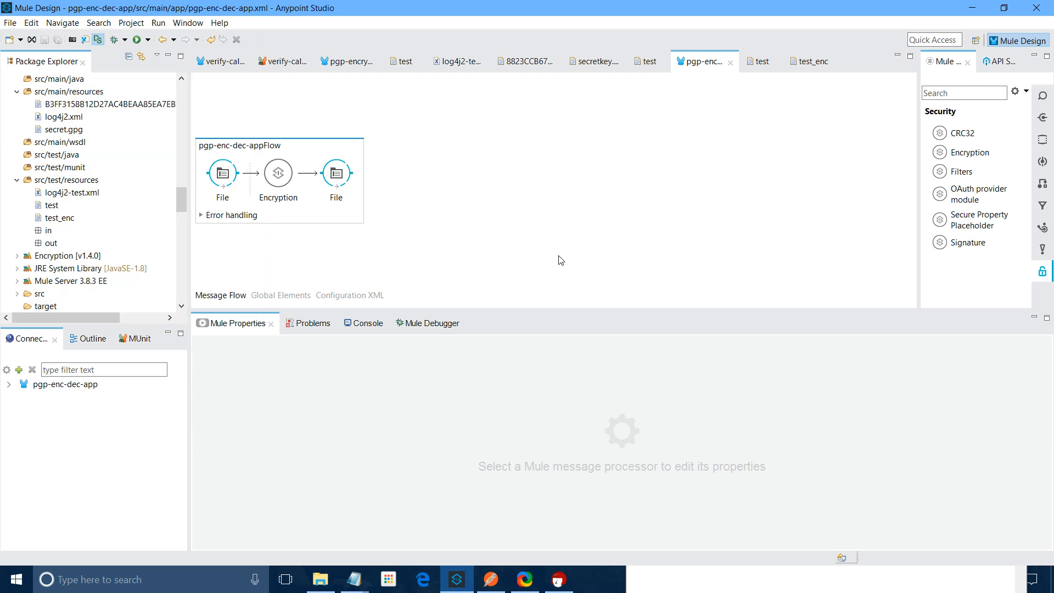
pyautogui.click(269, 184)
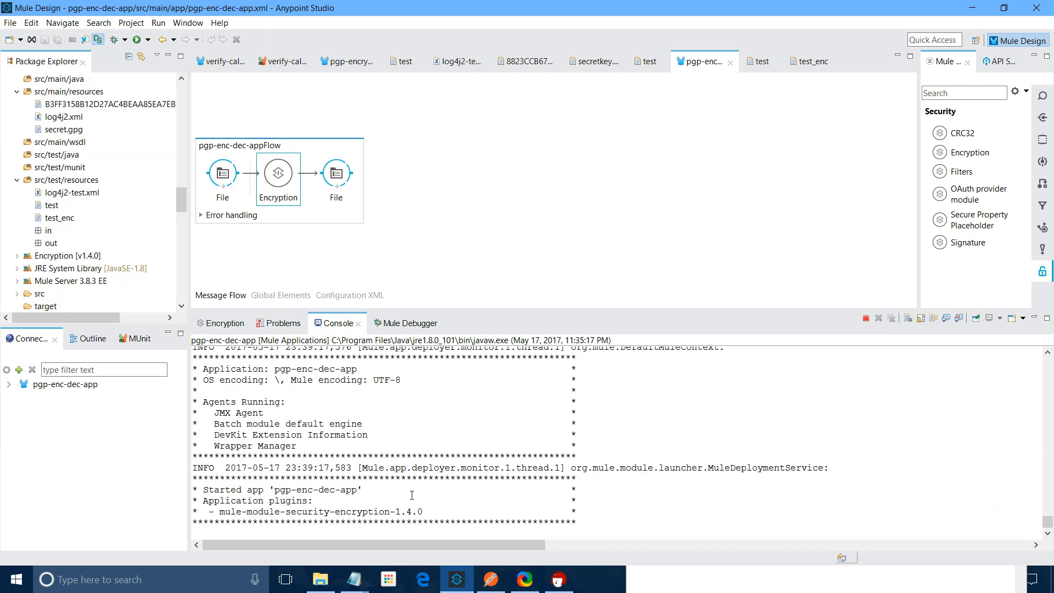
# View the test JSON, then open out/test showing its PGP MESSAGE block
pyautogui.doubleClick(55, 207)
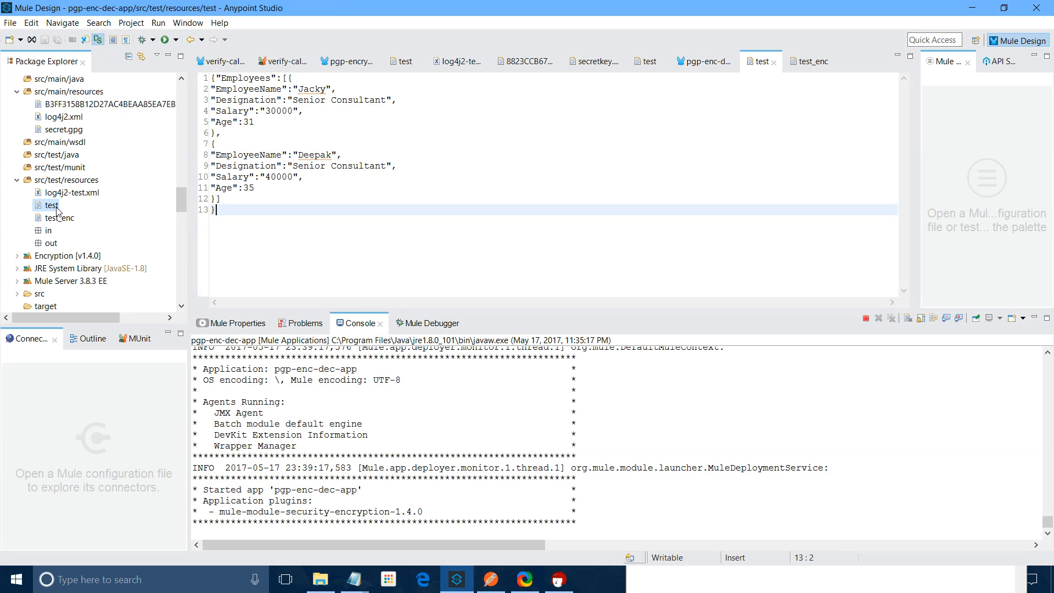
pyautogui.rightClick(57, 209)
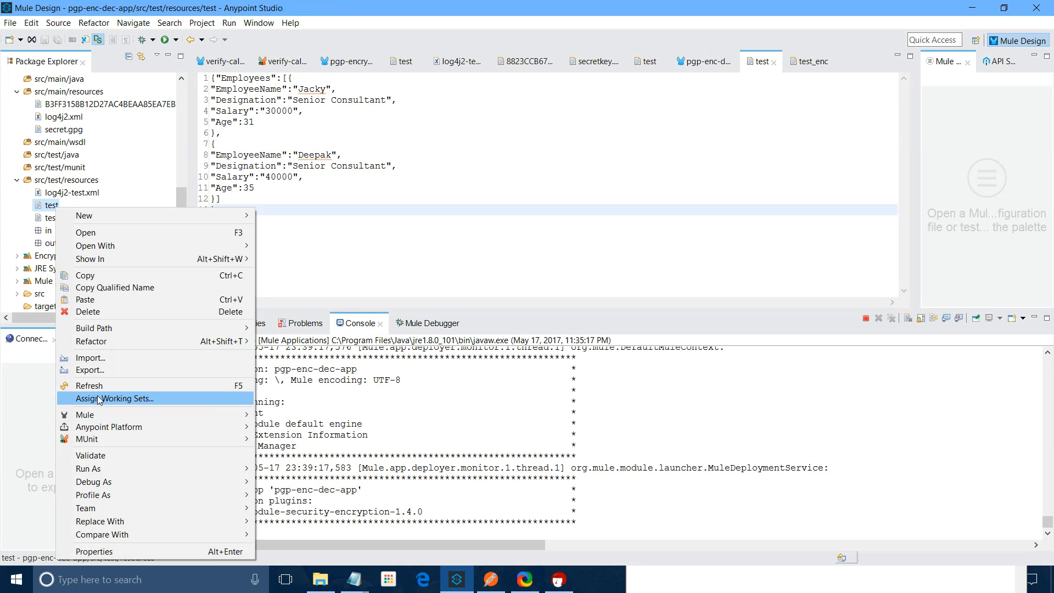
pyautogui.click(84, 275)
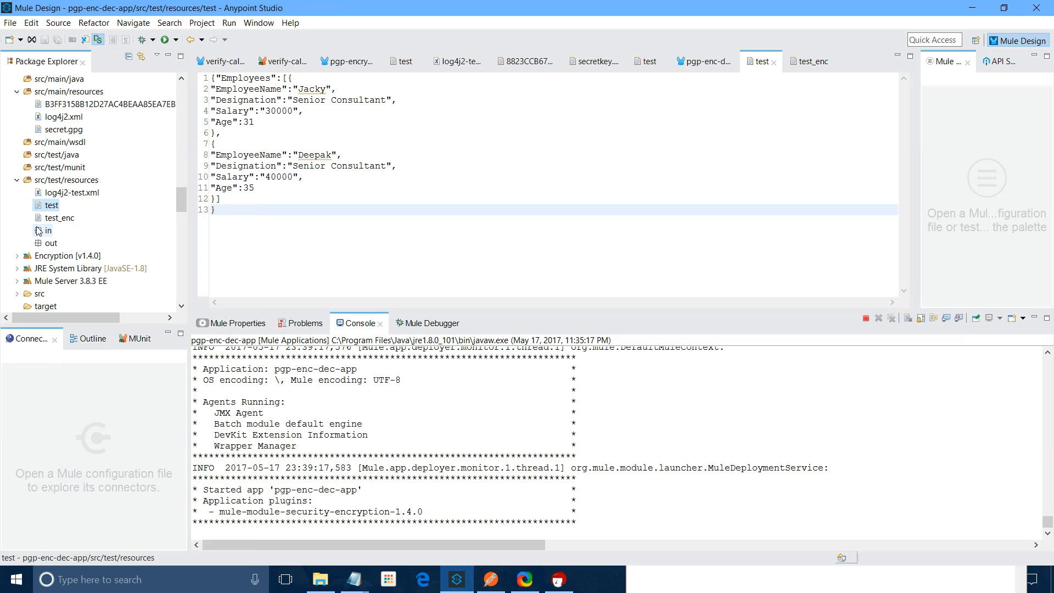
pyautogui.rightClick(39, 231)
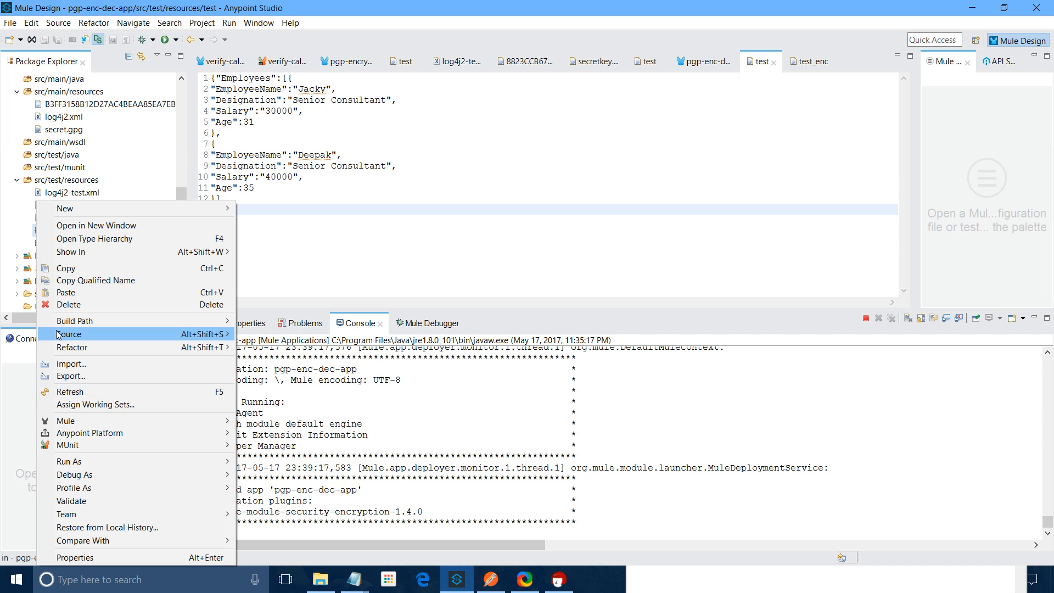
pyautogui.click(3, 267)
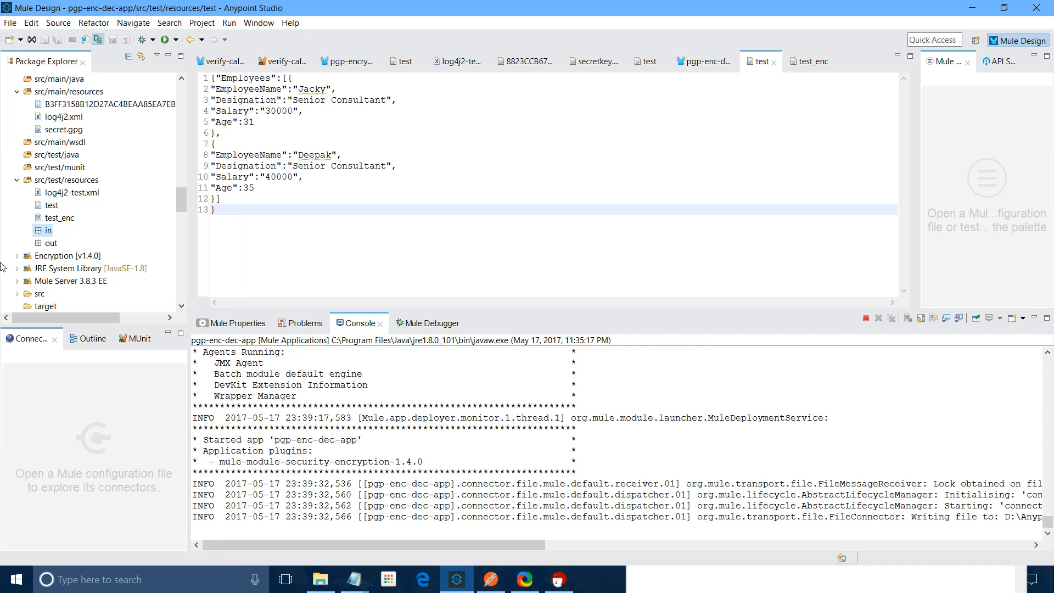
pyautogui.rightClick(52, 180)
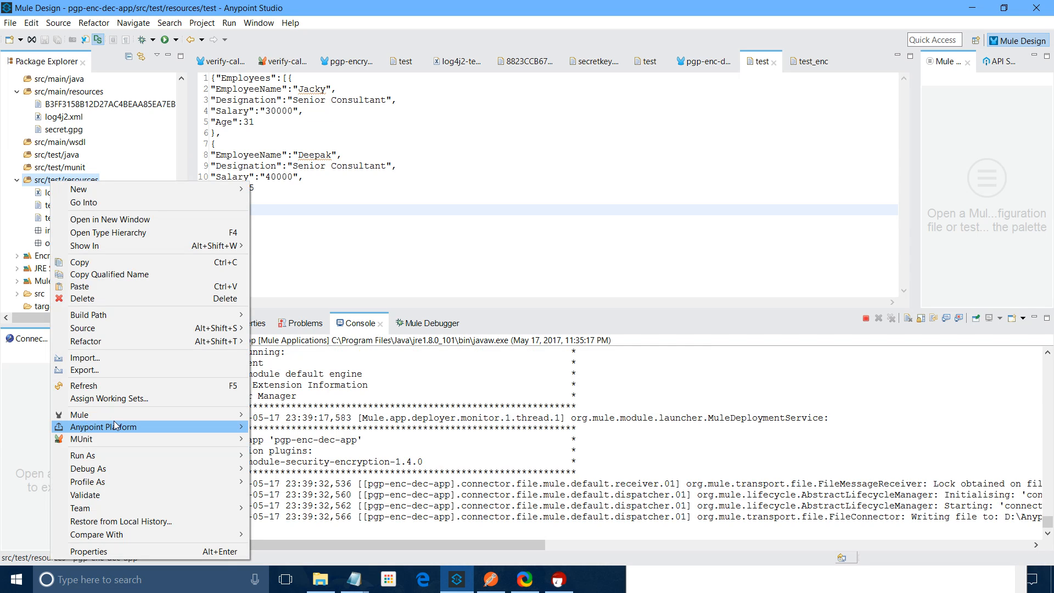
pyautogui.doubleClick(55, 253)
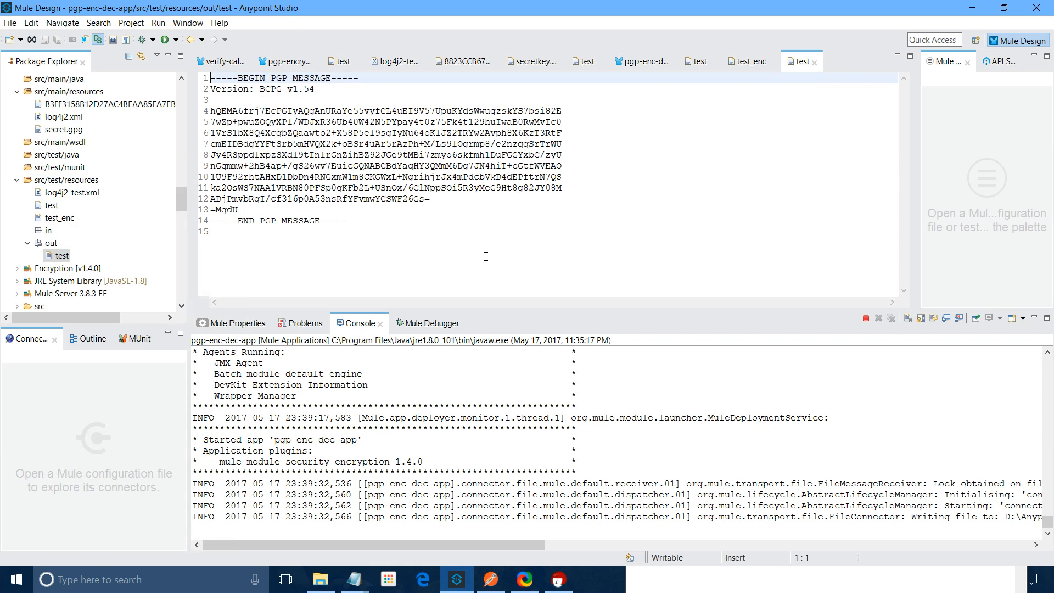
# Delete the old test_enc file from src/test/resources
pyautogui.click(53, 218)
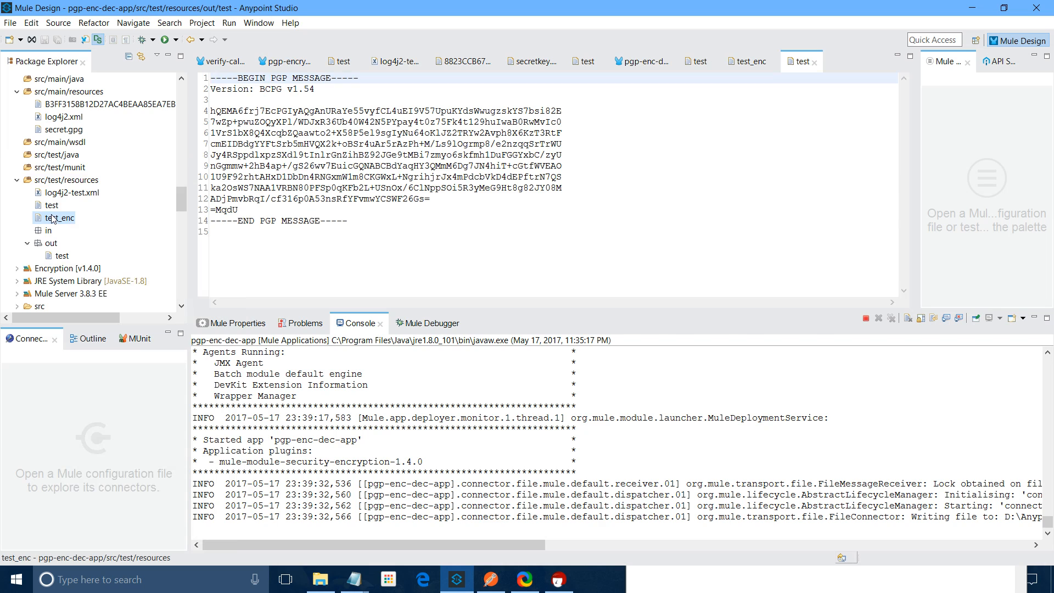
pyautogui.press('Delete')
pyautogui.click(615, 311)
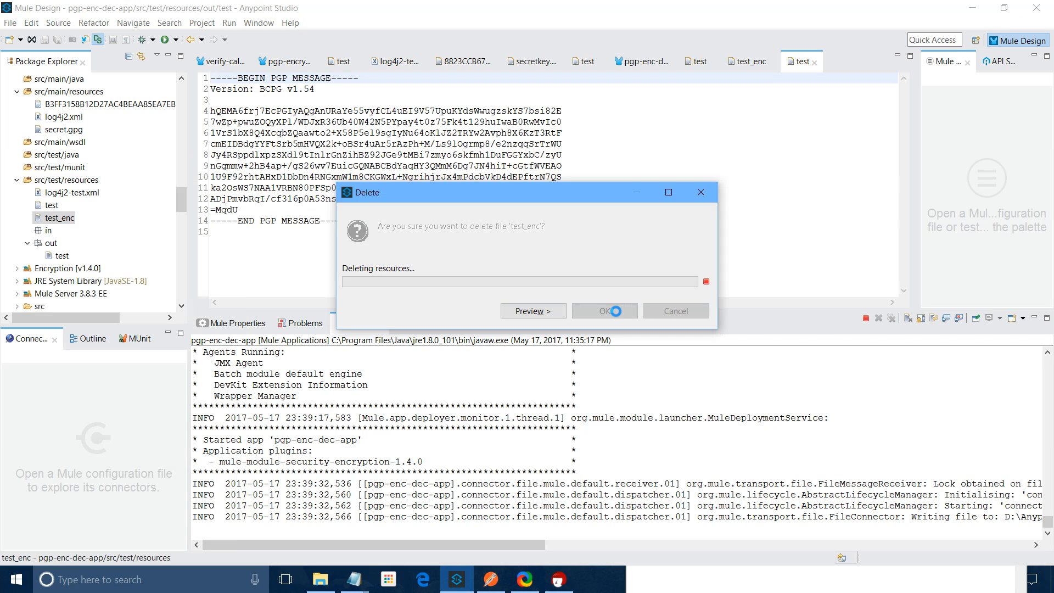
# Rename the encrypted output out/test to test_enc
pyautogui.rightClick(63, 243)
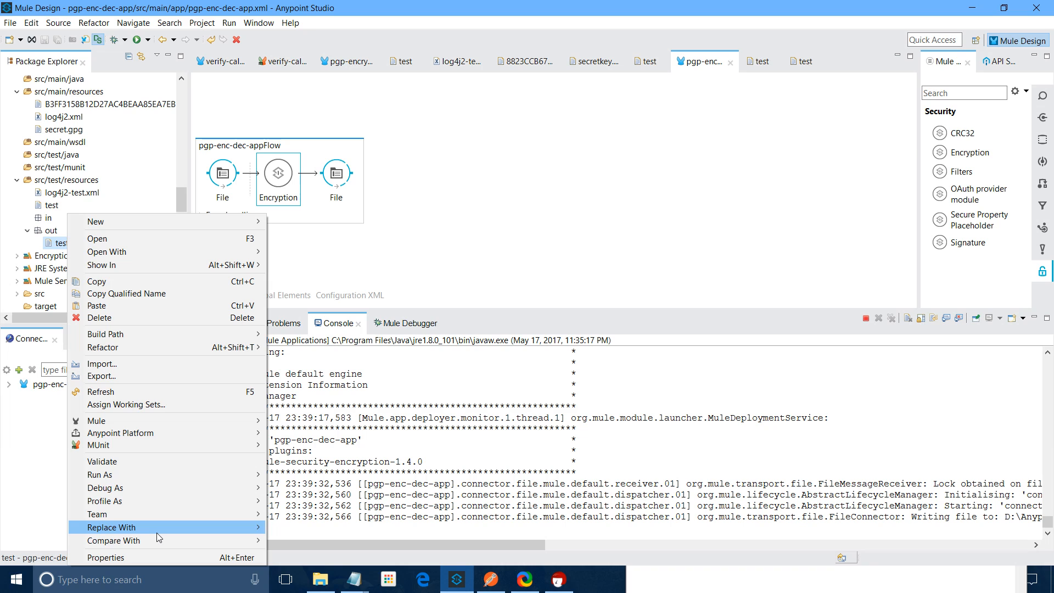
pyautogui.click(301, 347)
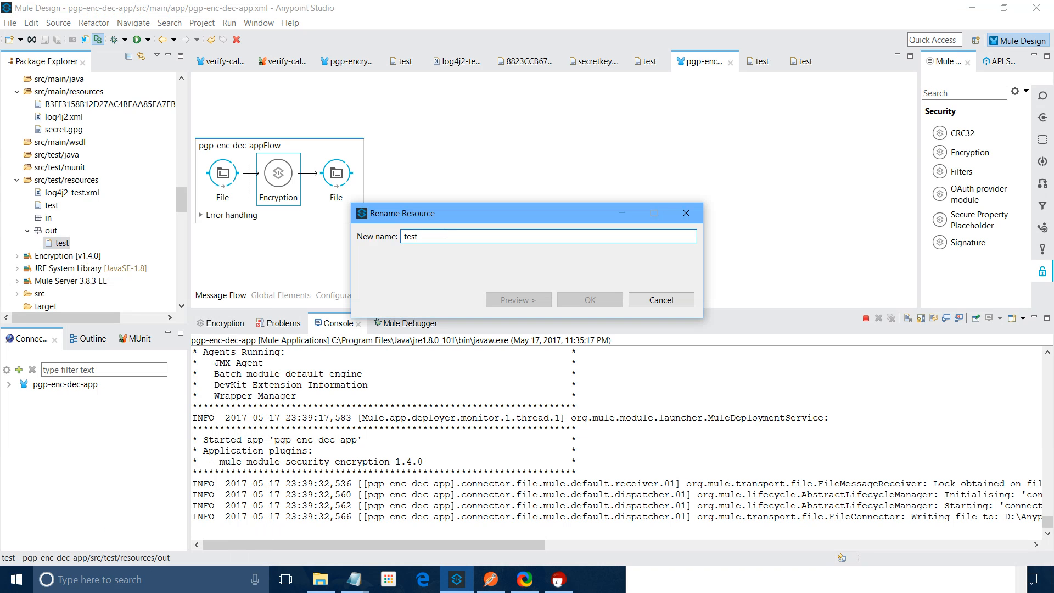
pyautogui.write('_enc')
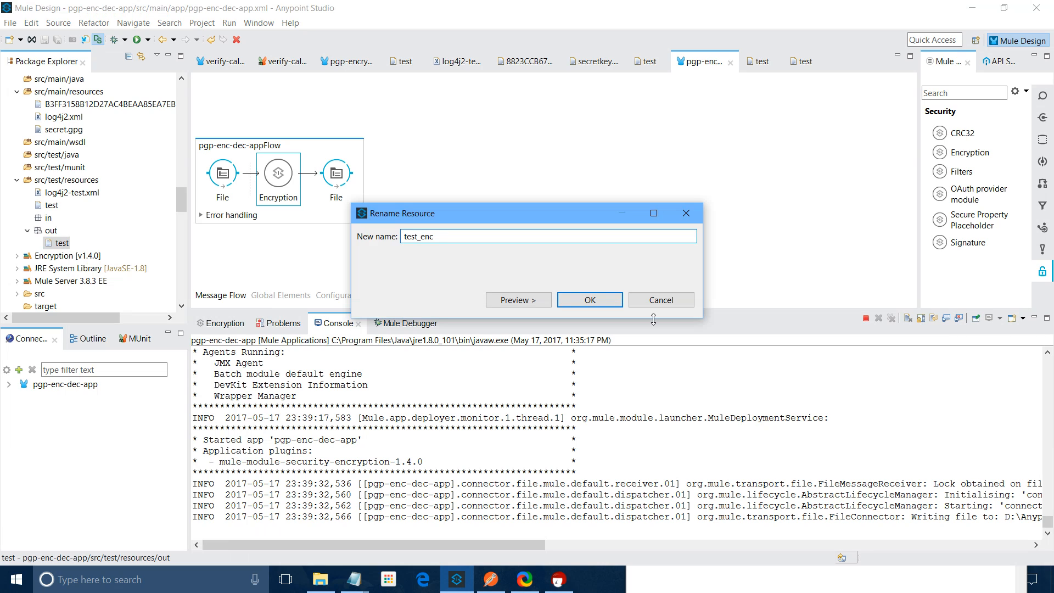
pyautogui.press('Return')
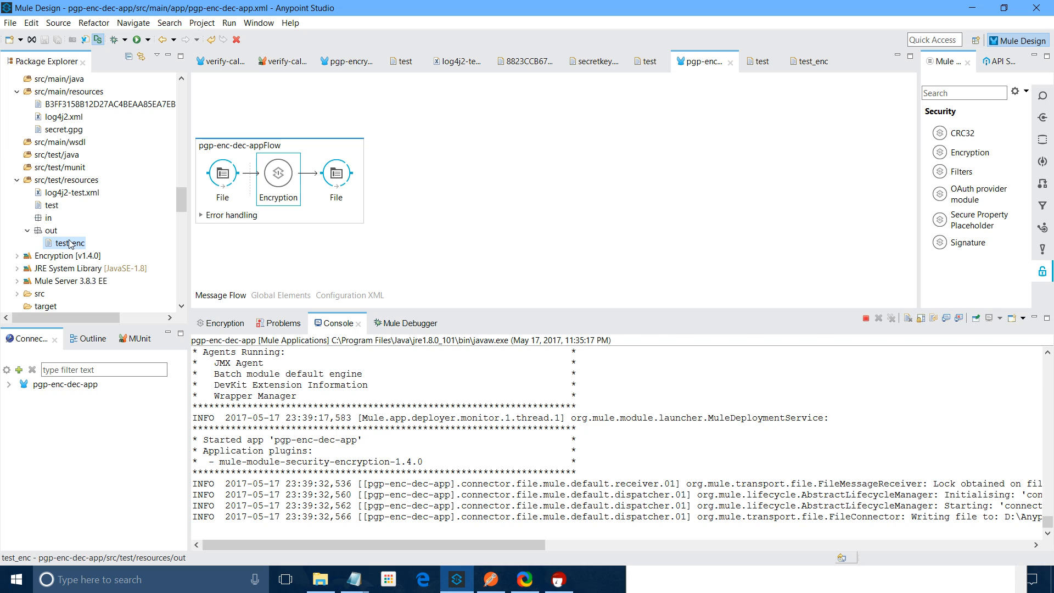
# Paste test_enc into src/test/resources and open the Encryption processor's settings
pyautogui.rightClick(73, 180)
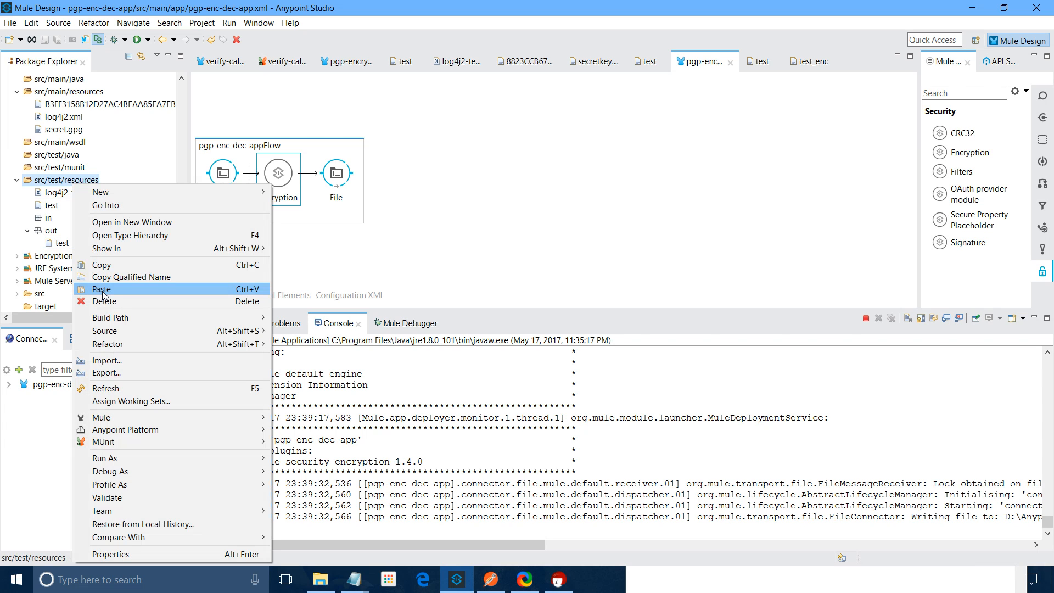
pyautogui.click(103, 289)
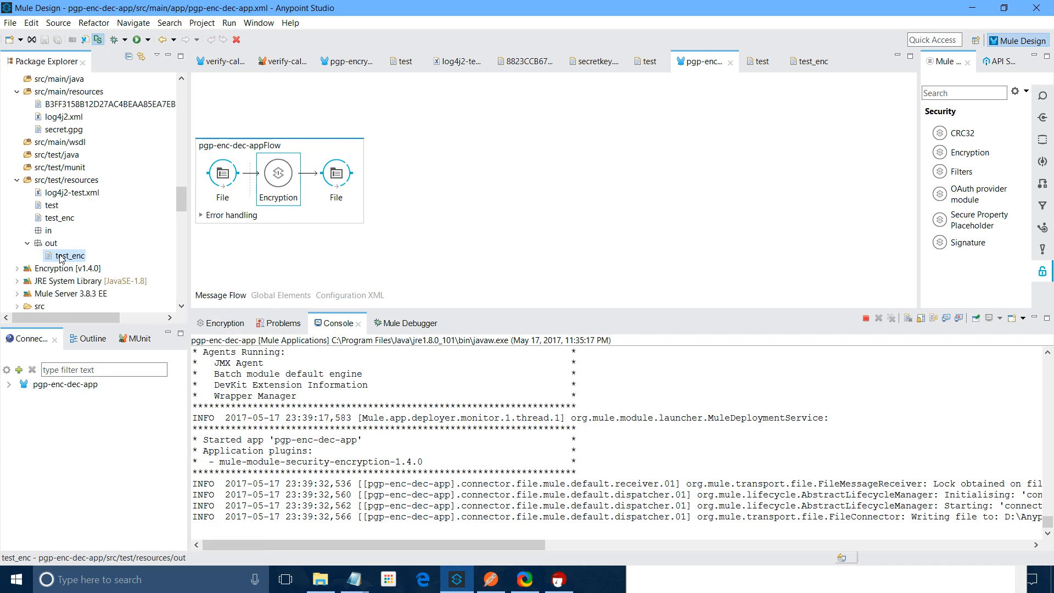
pyautogui.click(270, 181)
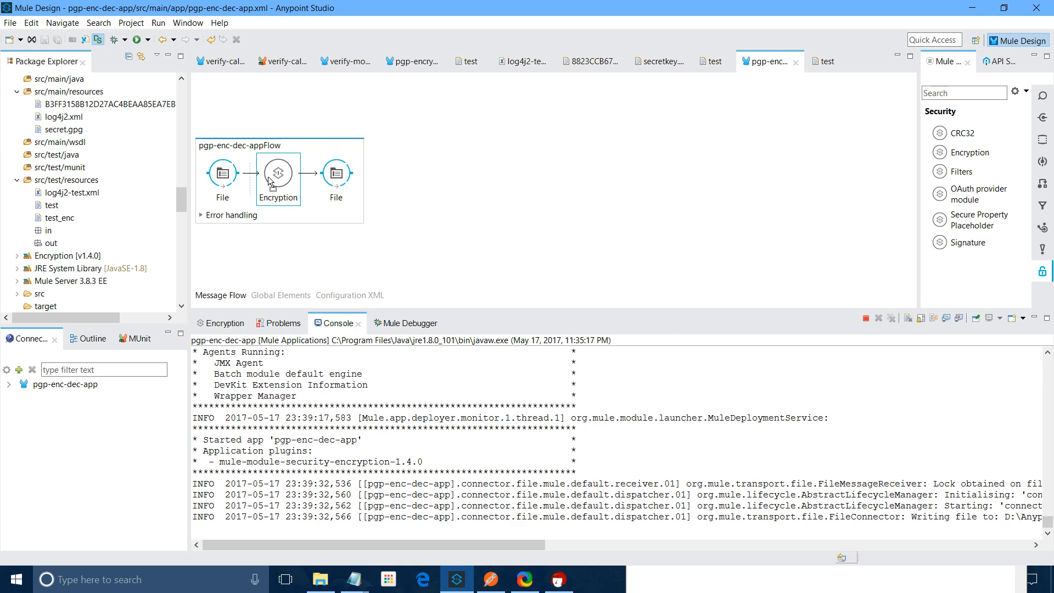
pyautogui.doubleClick(270, 181)
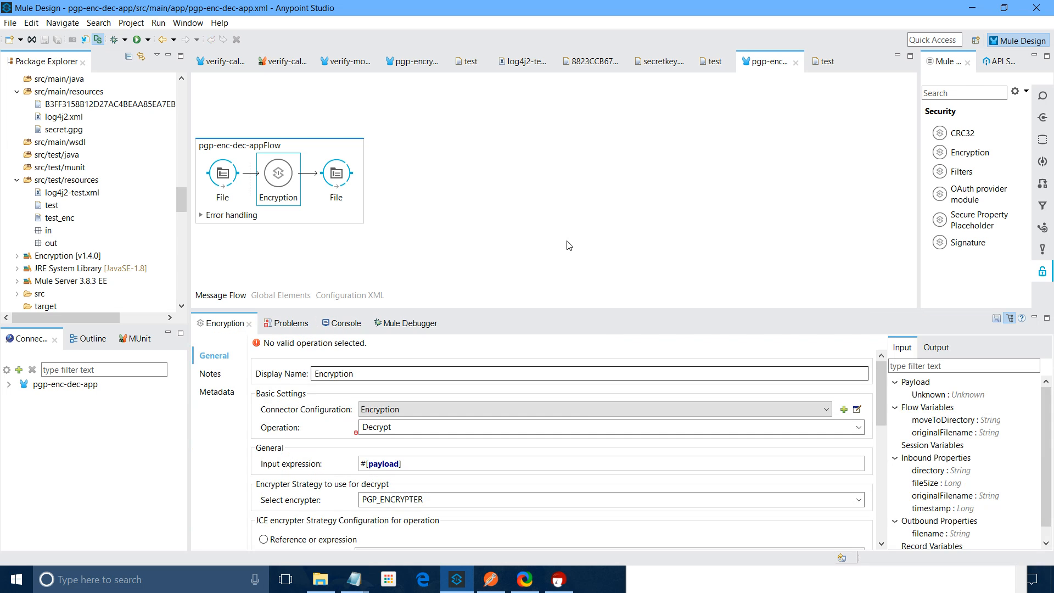
# Switch the Encryption operation to Decrypt, save the flow, and view test_enc's PGP content
pyautogui.click(568, 246)
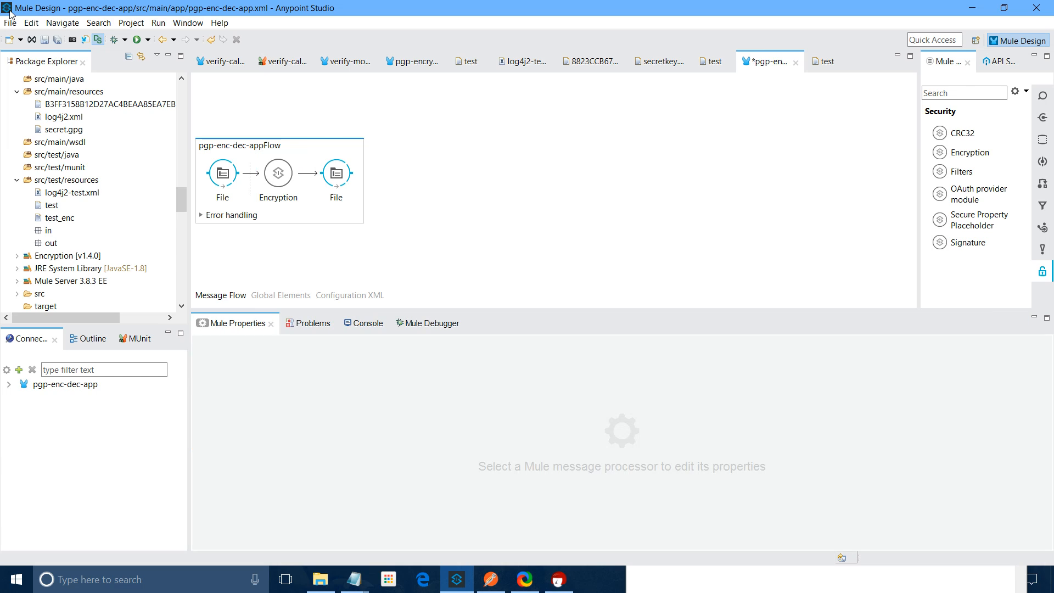
pyautogui.hotkey('ctrl', 's')
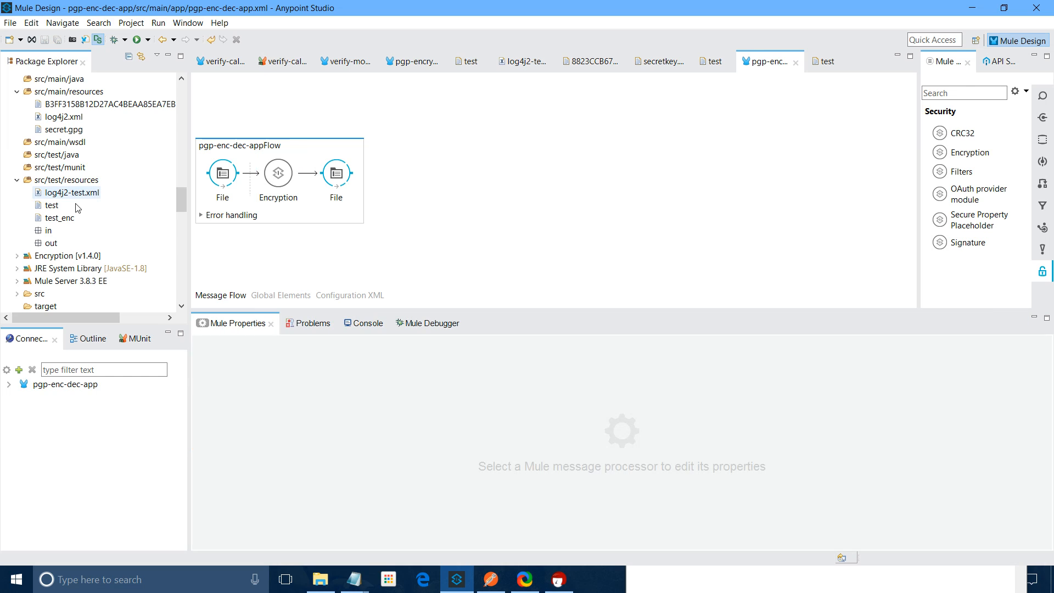
pyautogui.click(49, 218)
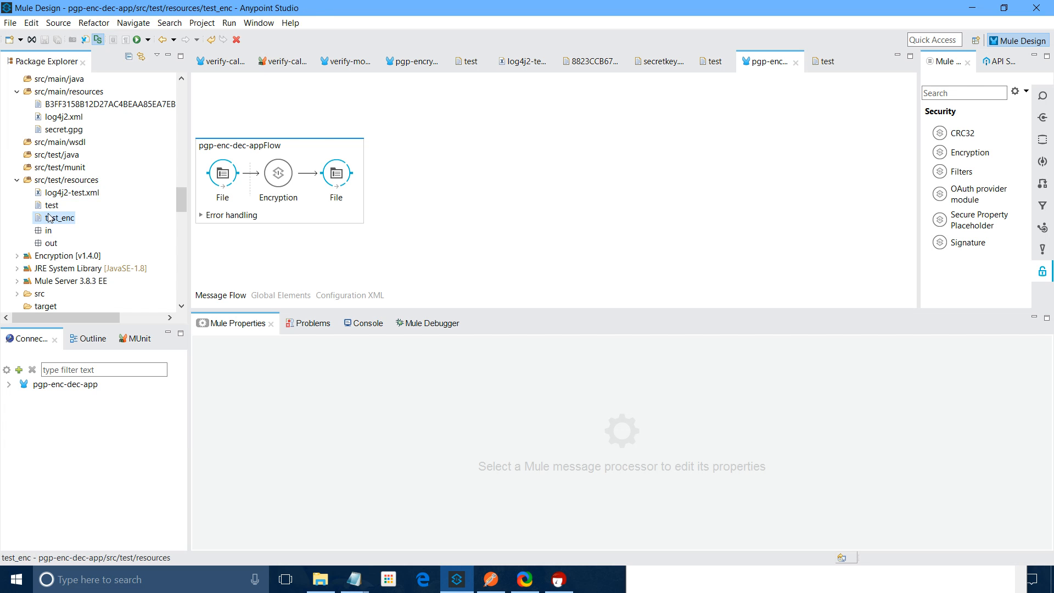
pyautogui.doubleClick(50, 218)
# Copy test_enc into the in folder, then refresh src/test/resources to reveal the decrypted output
pyautogui.rightClick(62, 215)
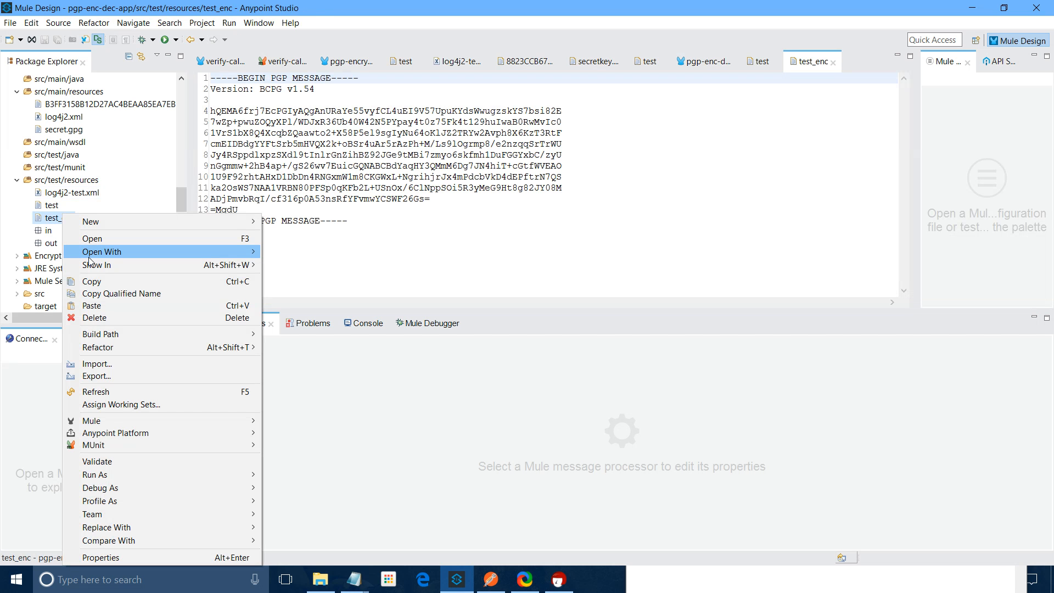
pyautogui.click(47, 231)
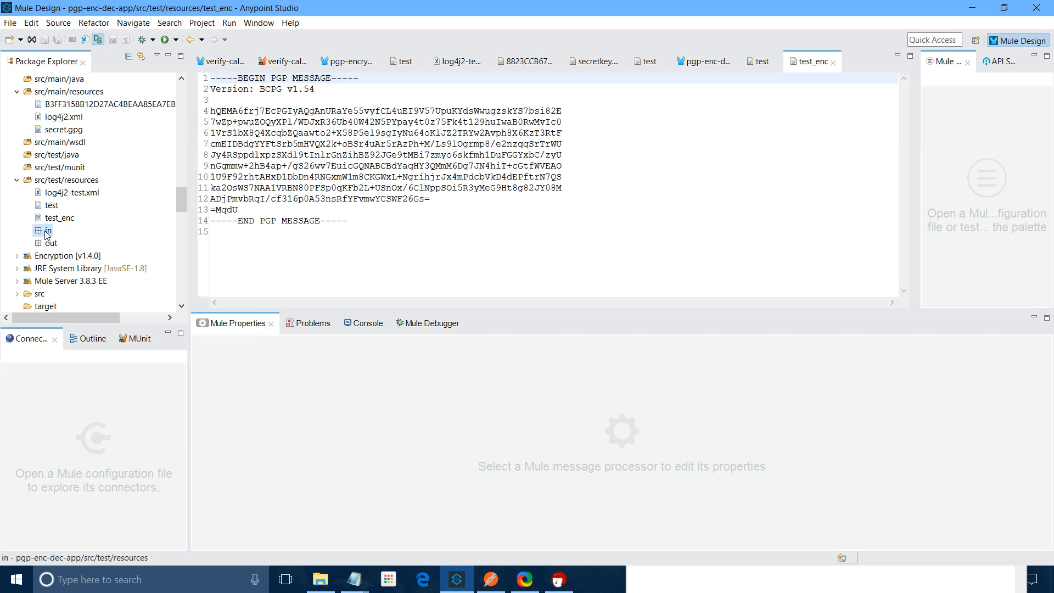
pyautogui.hotkey('ctrl', 'v')
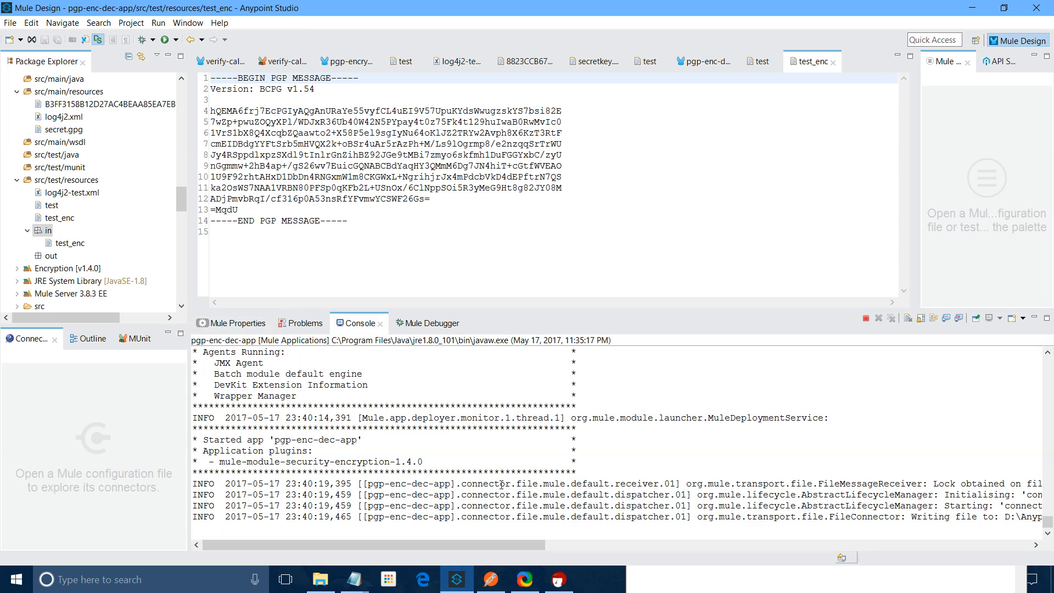
pyautogui.rightClick(57, 180)
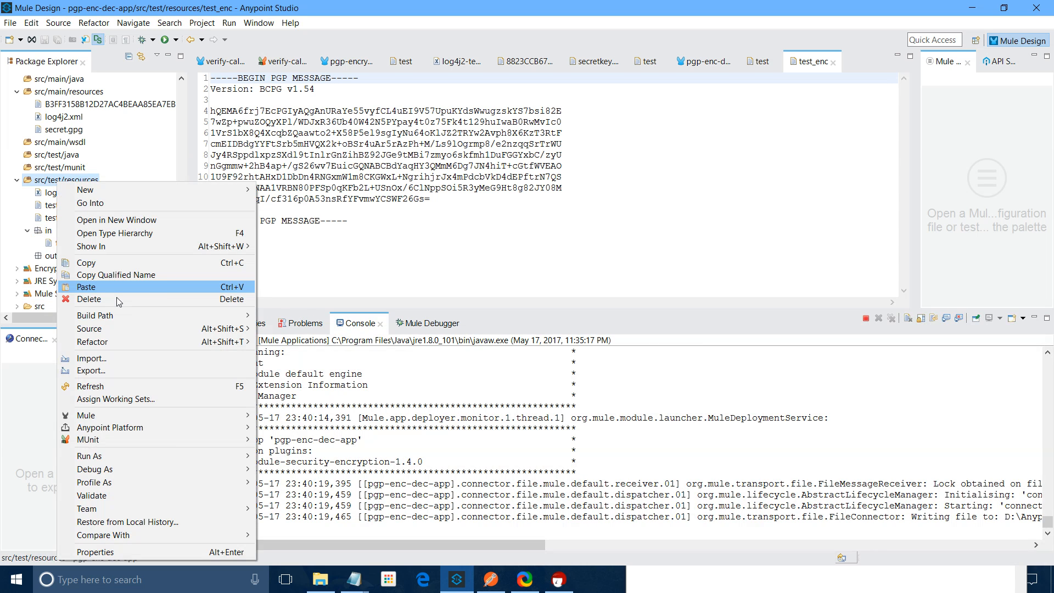
pyautogui.click(101, 384)
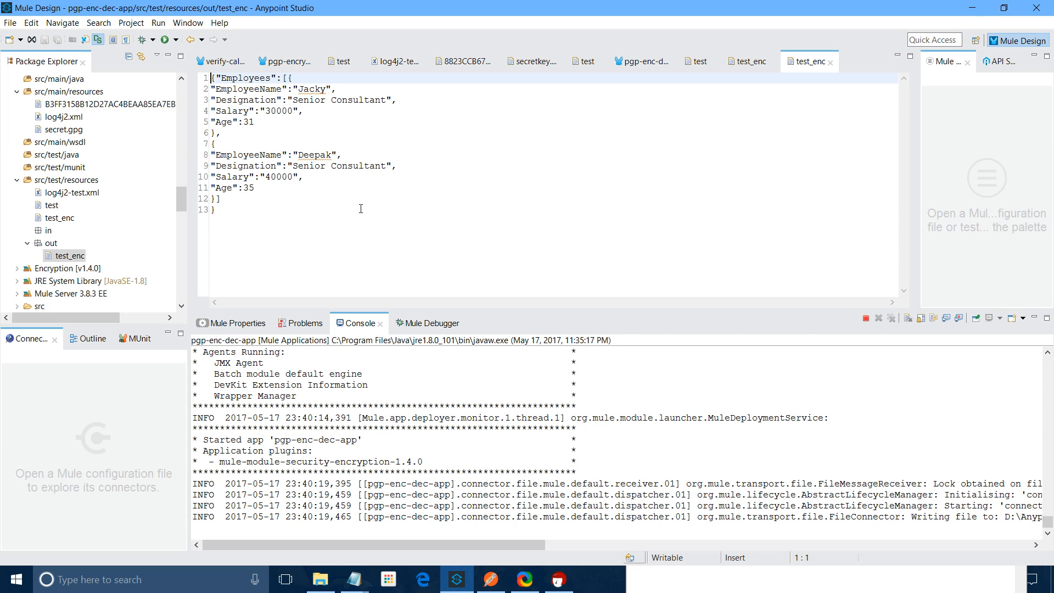
# Minimize Anypoint Studio to compare the decrypted output with Emp.json in Notepad
pyautogui.click(981, 10)
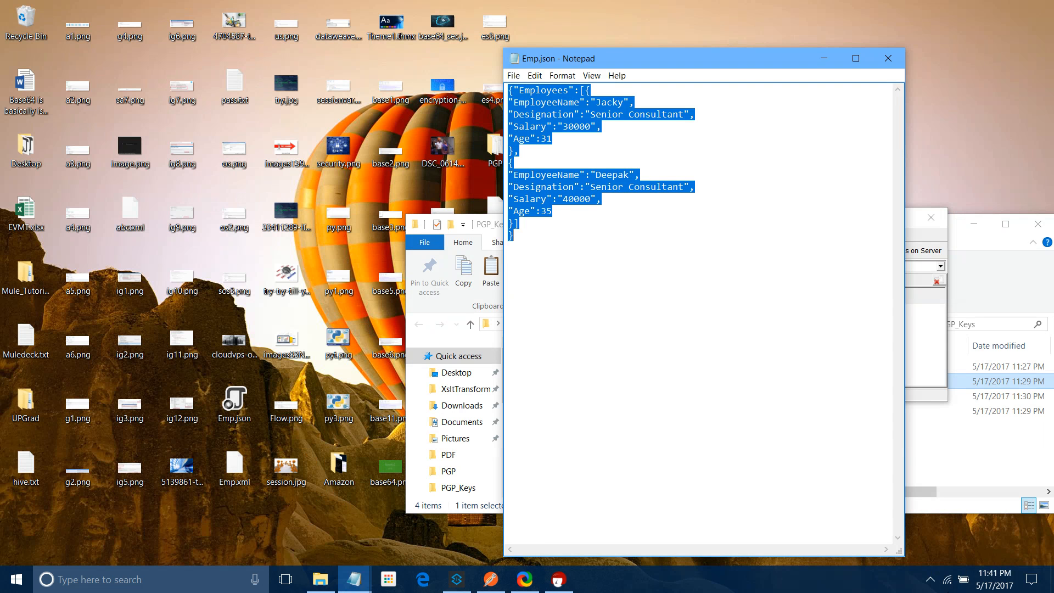